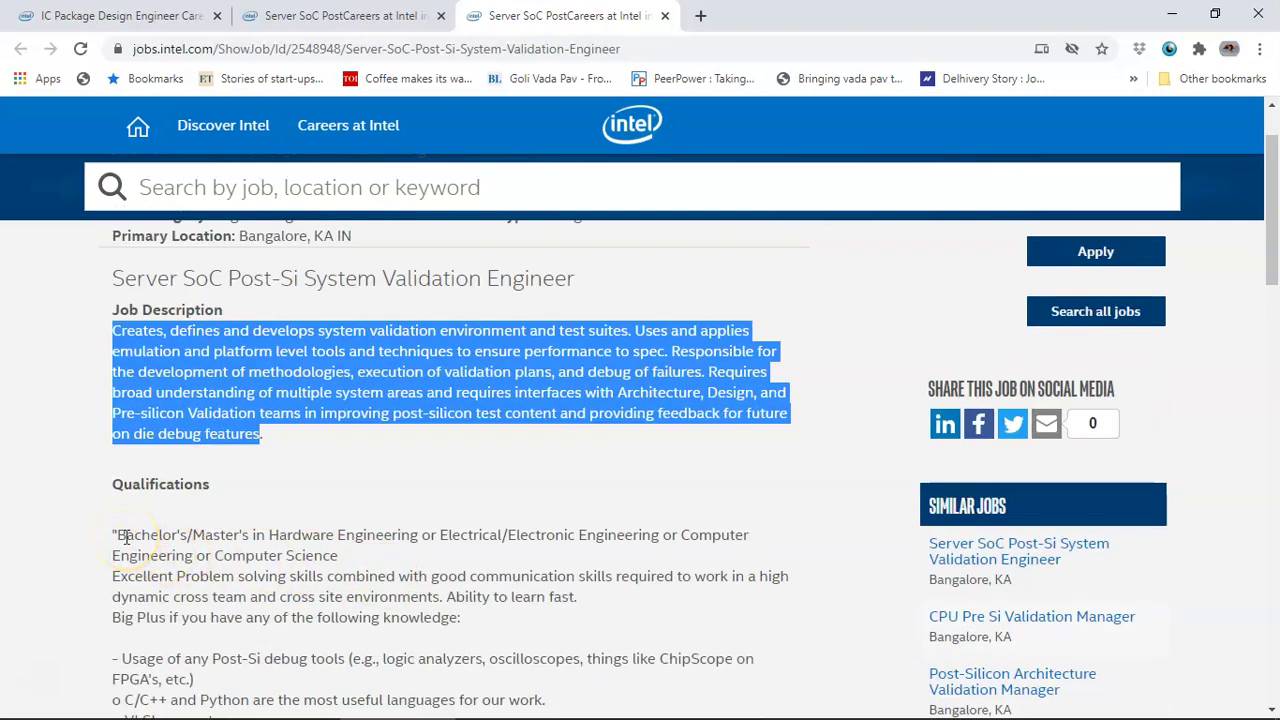
- Highlight the Bachelor's/Master's degree and problem-solving skills requirements in the qualifications
drag(117, 535, 367, 552)
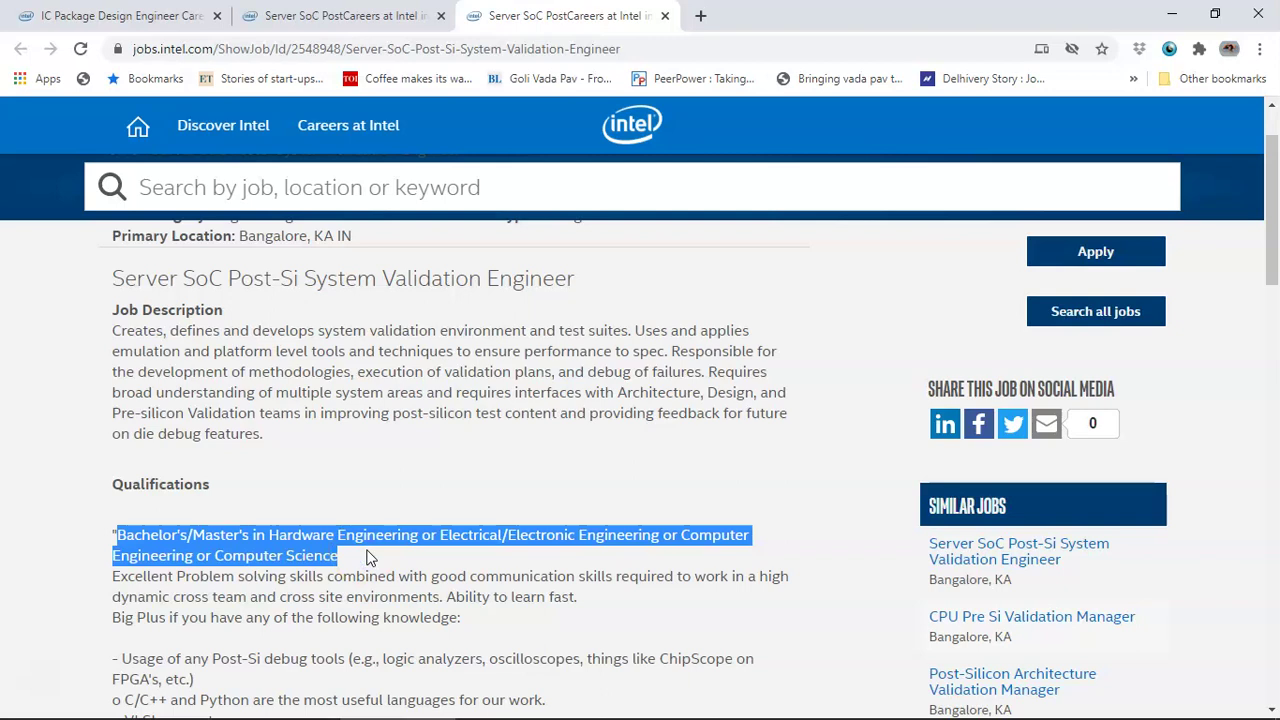
scroll(366, 558, down, 1)
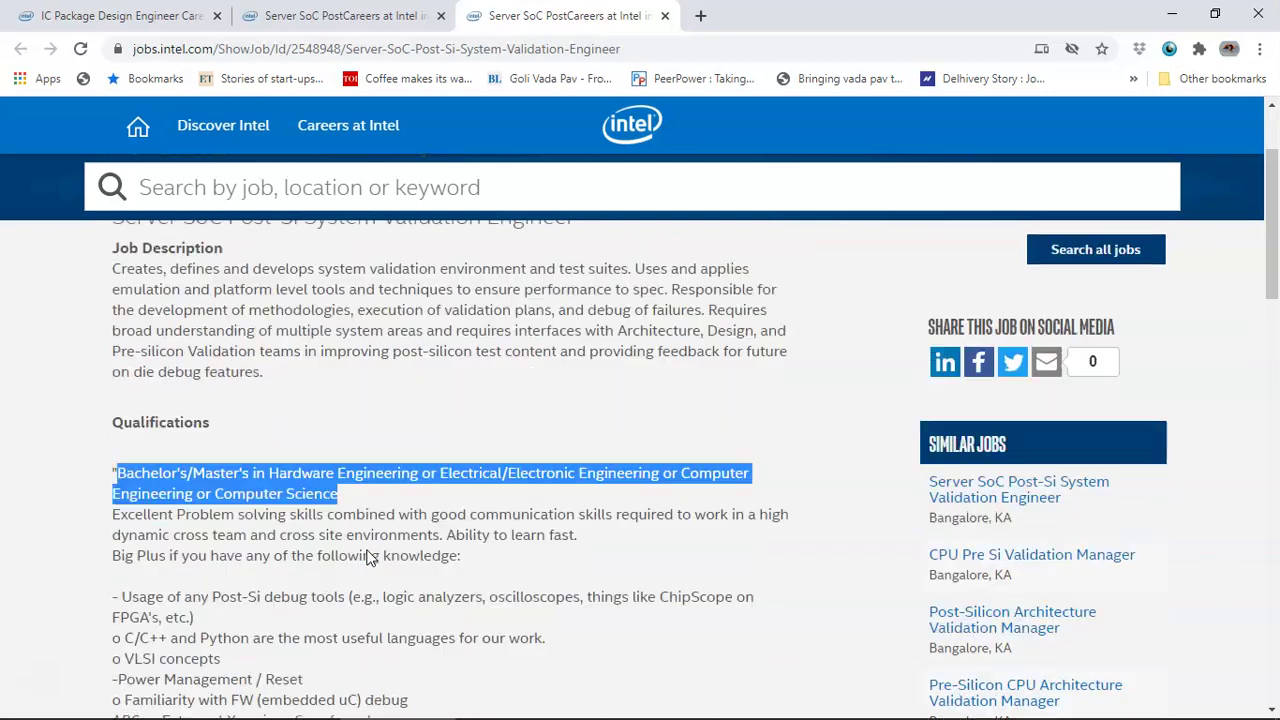
scroll(366, 558, down, 1)
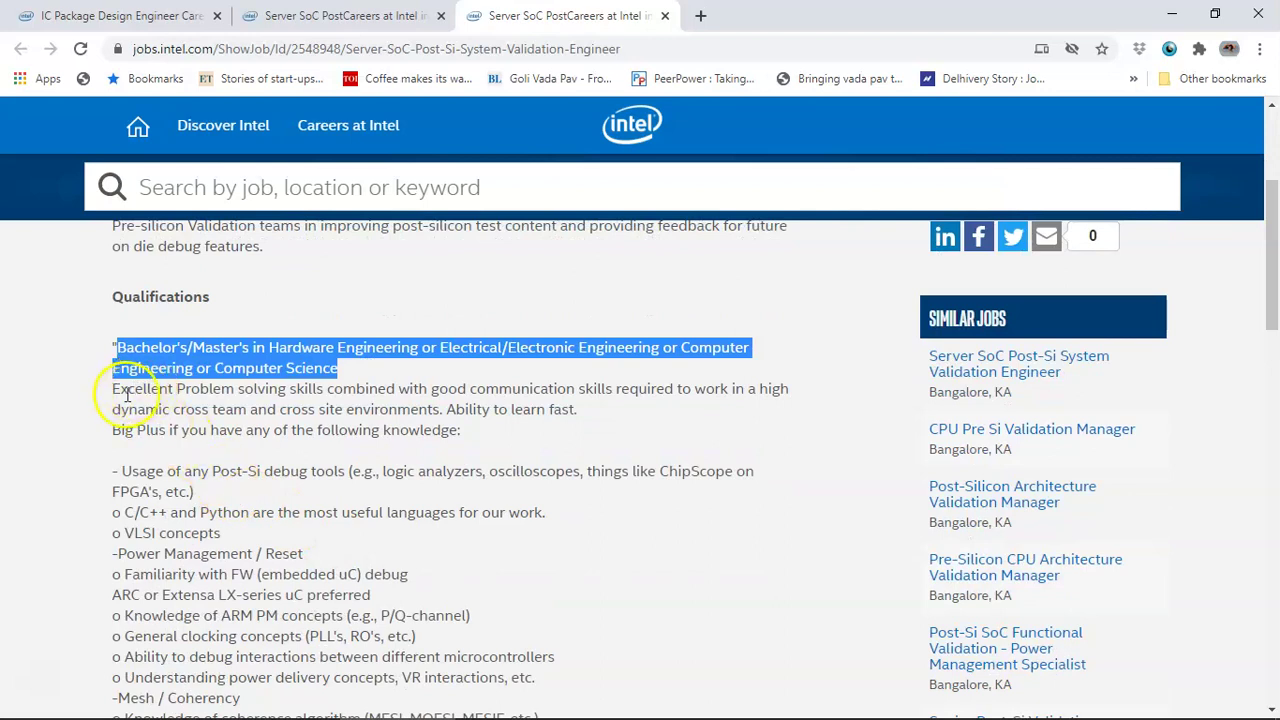
drag(116, 390, 457, 409)
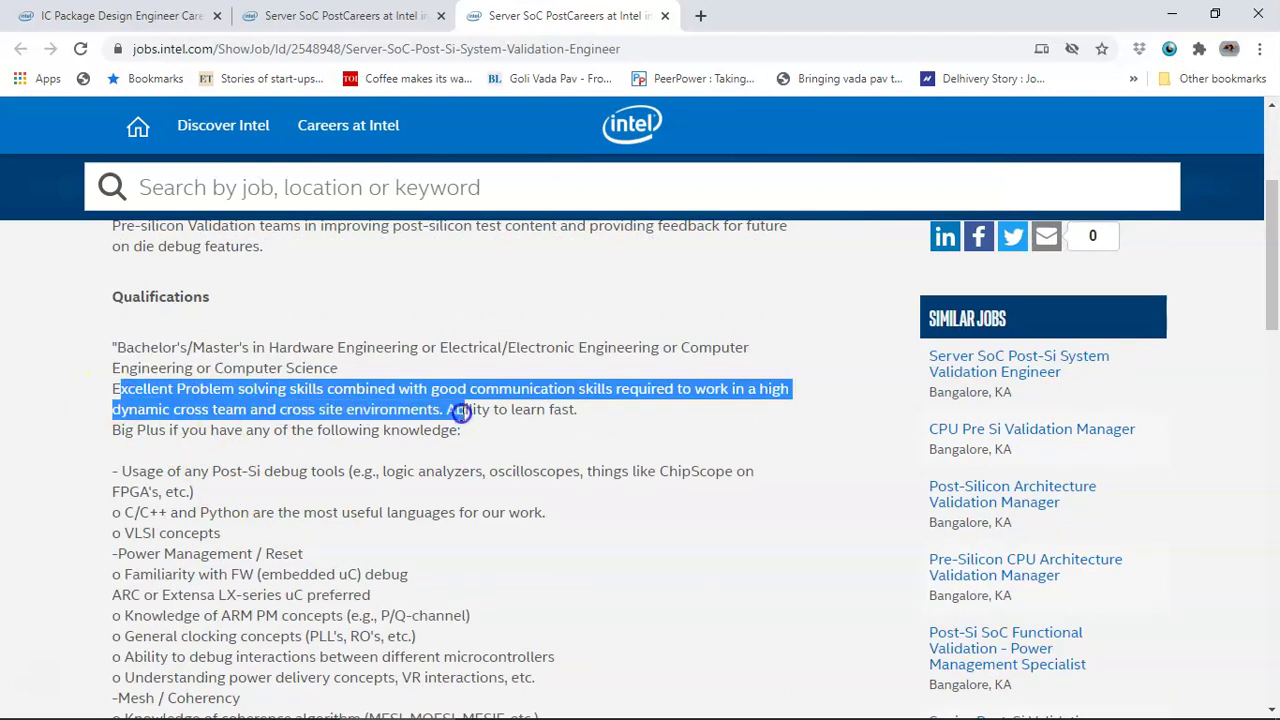
click(117, 429)
drag(117, 429, 514, 449)
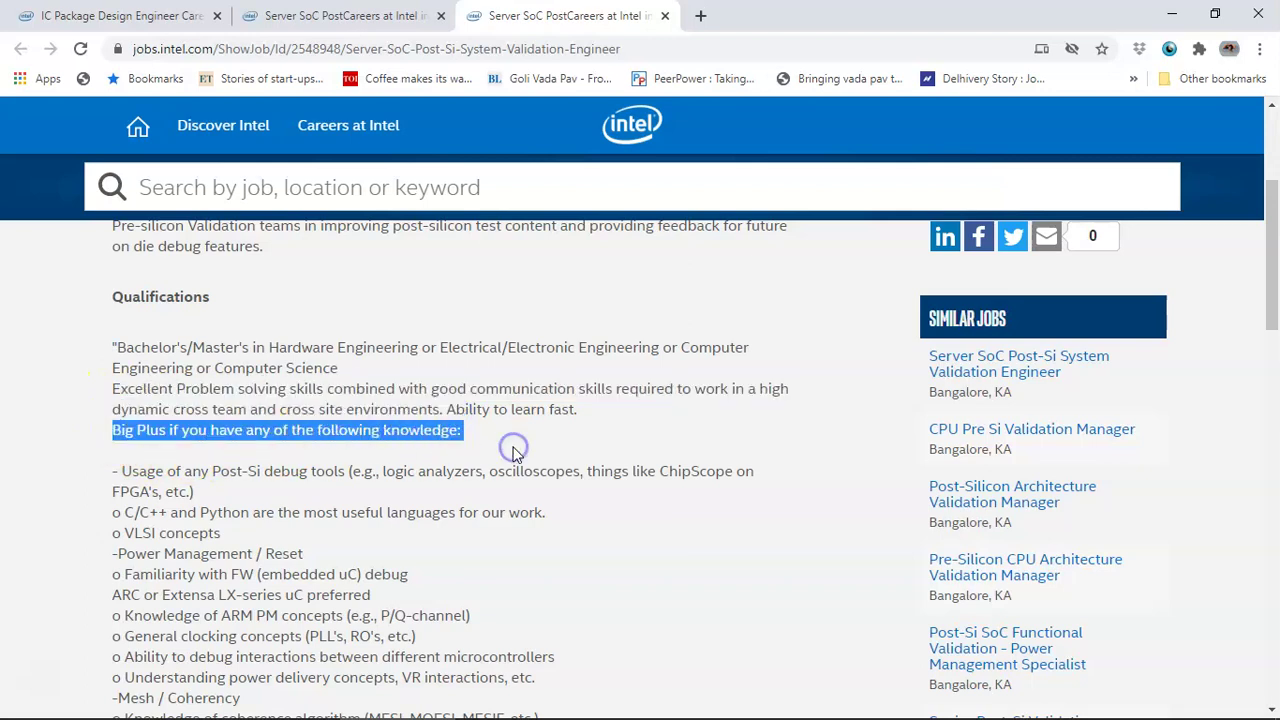
- Highlight the Silicon Engineering Group description, then apply for the validation engineer job
scroll(512, 455, down, 1)
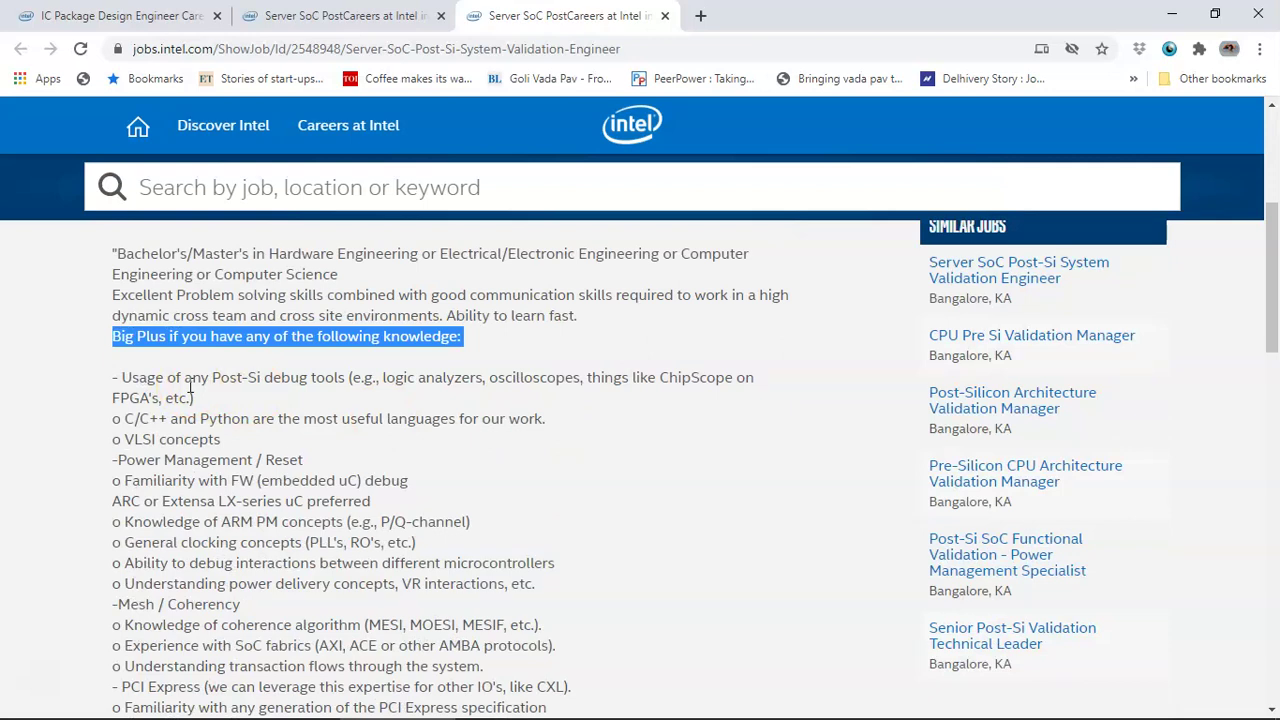
scroll(190, 387, down, 1)
scroll(190, 387, up, 4)
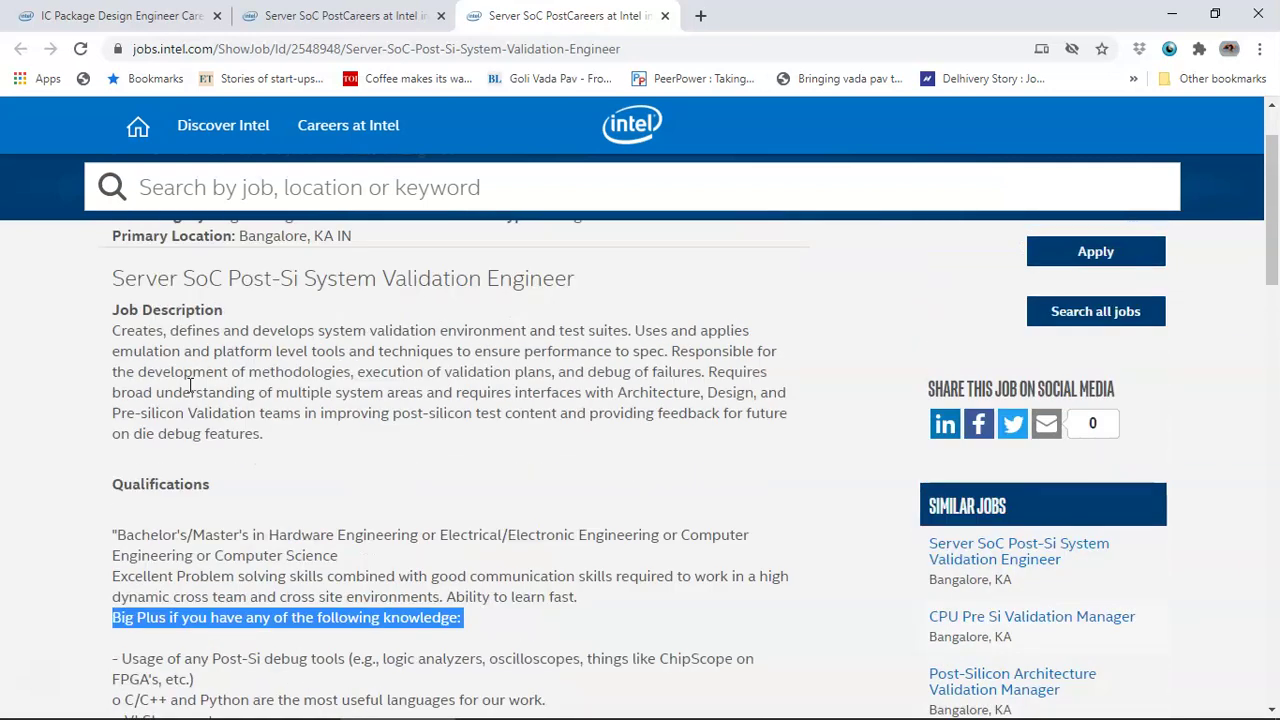
scroll(316, 430, down, 4)
scroll(200, 514, up, 1)
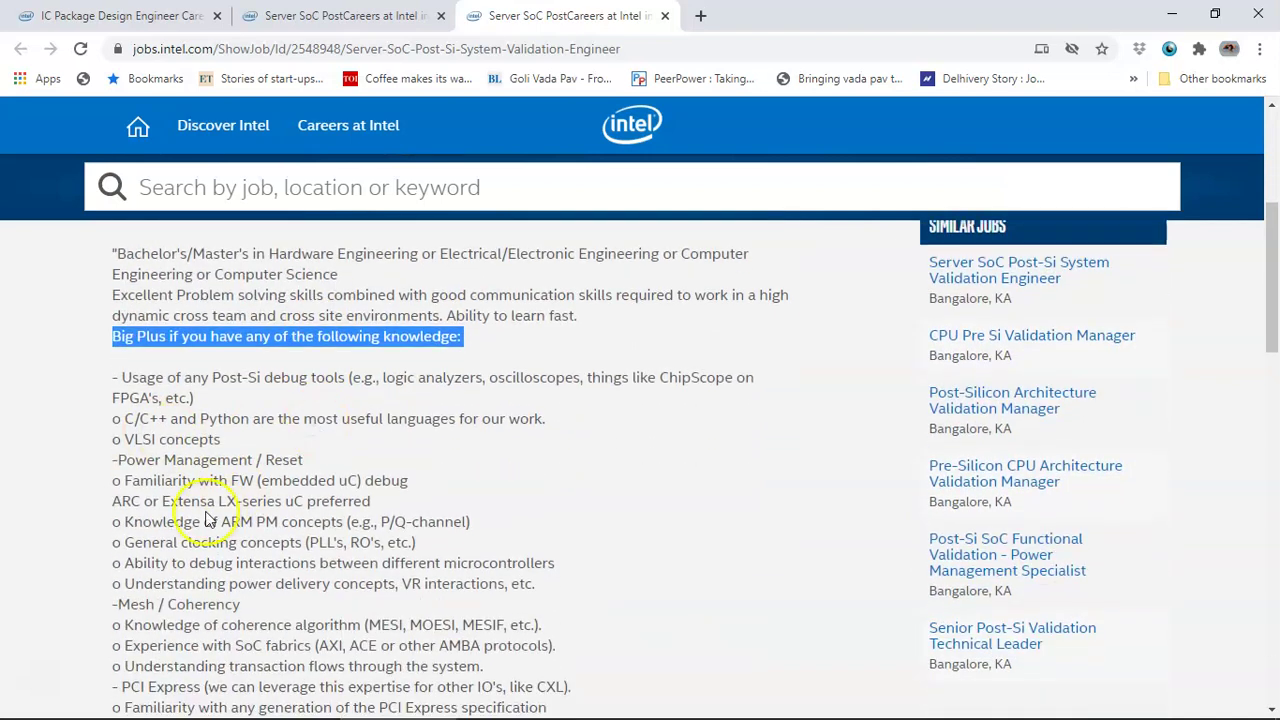
scroll(222, 510, down, 2)
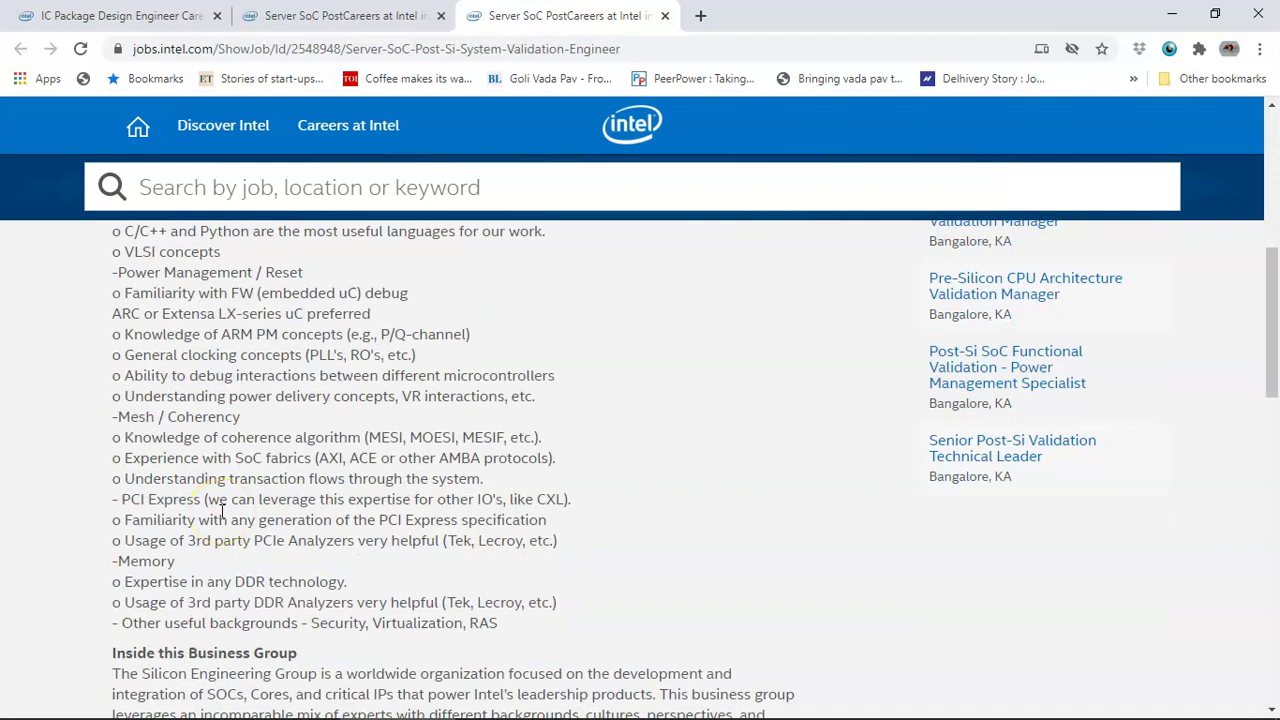
scroll(222, 510, down, 1)
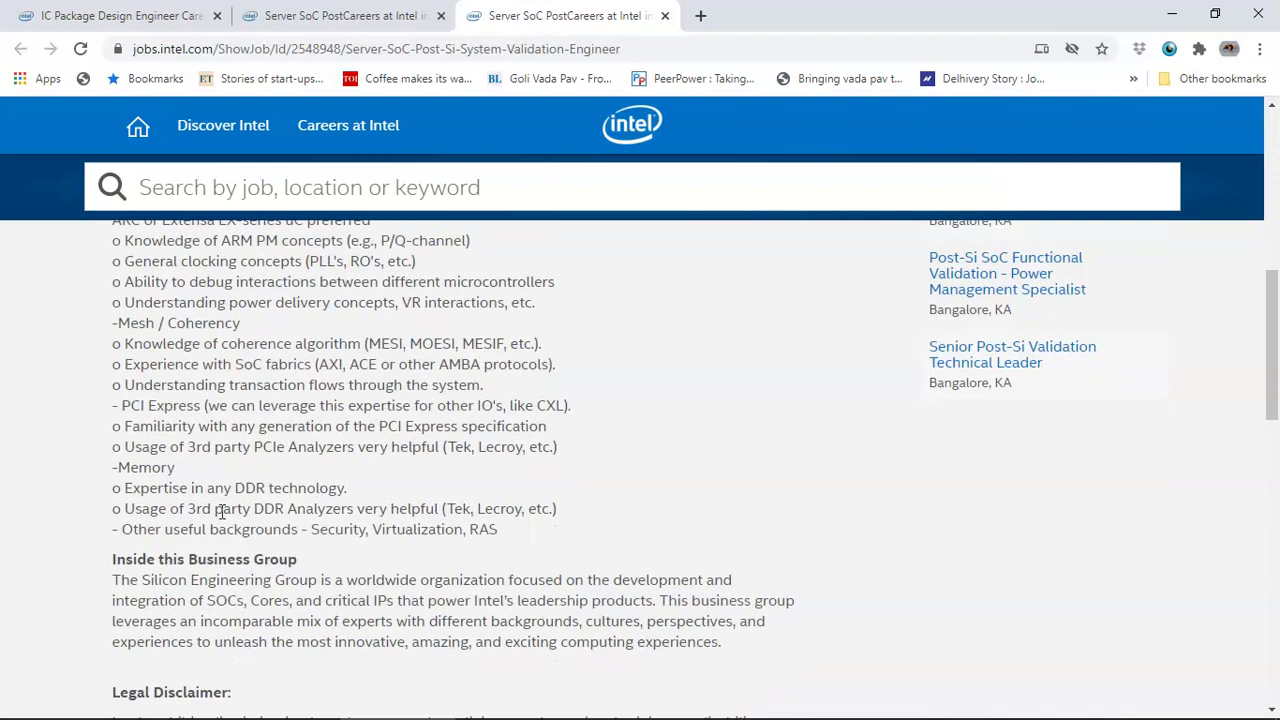
drag(112, 582, 214, 600)
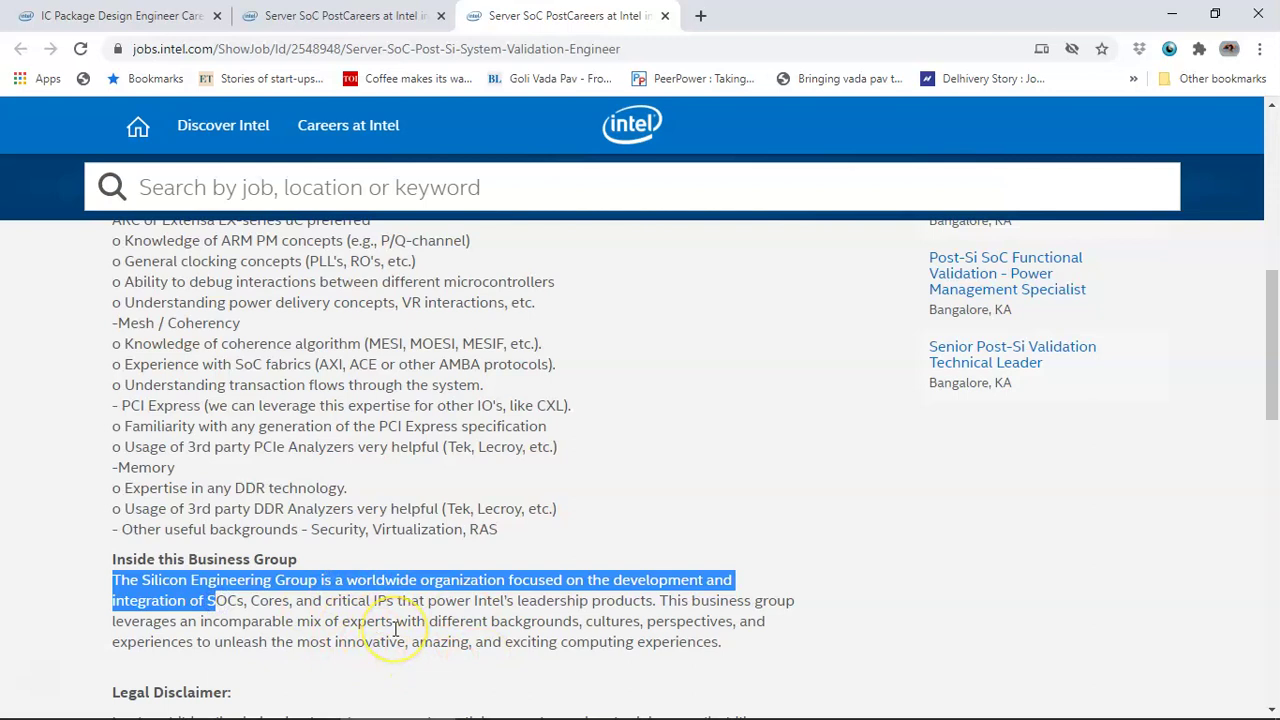
scroll(395, 630, down, 3)
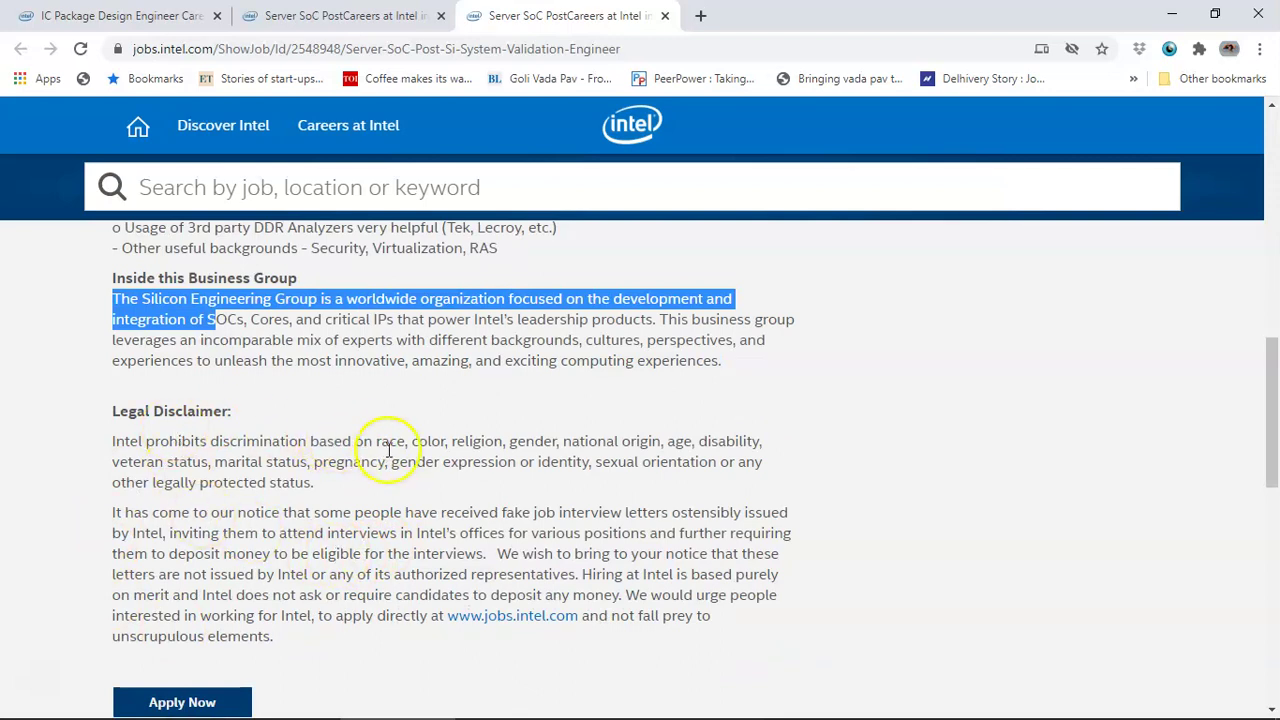
scroll(350, 510, down, 1)
click(186, 617)
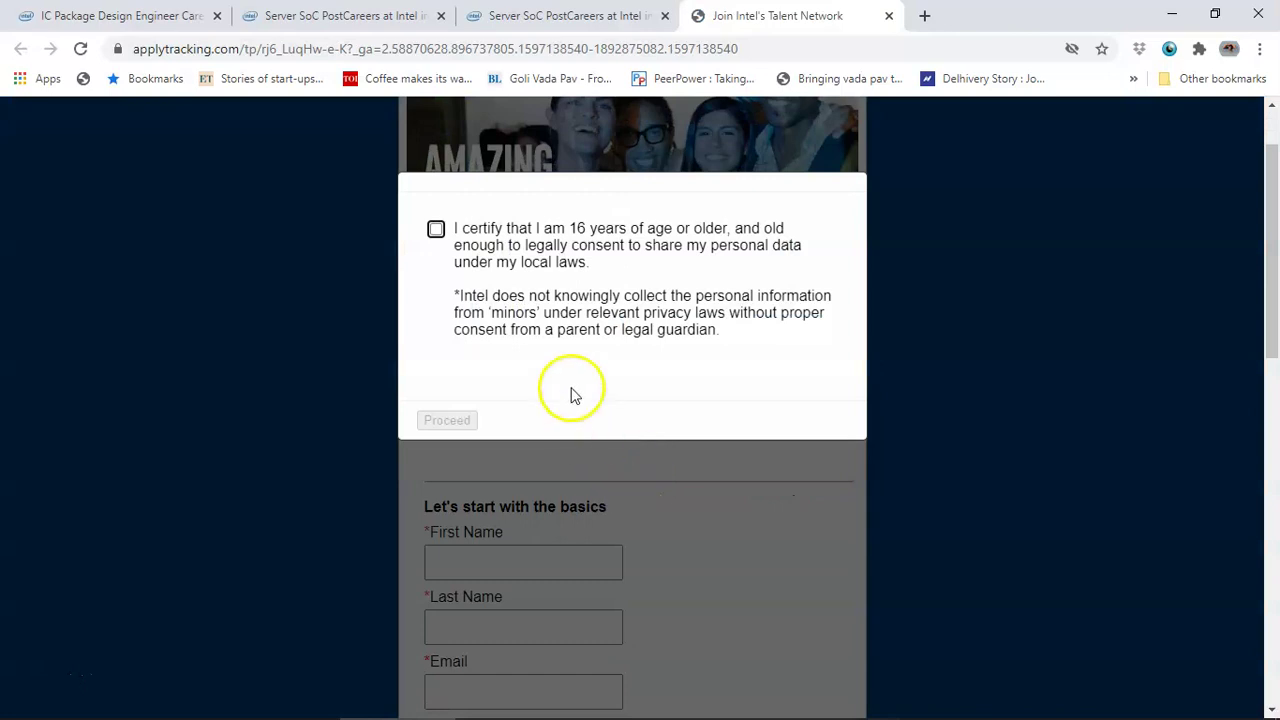
- Certify being 16 or older and proceed past the age consent notice
click(435, 229)
click(447, 419)
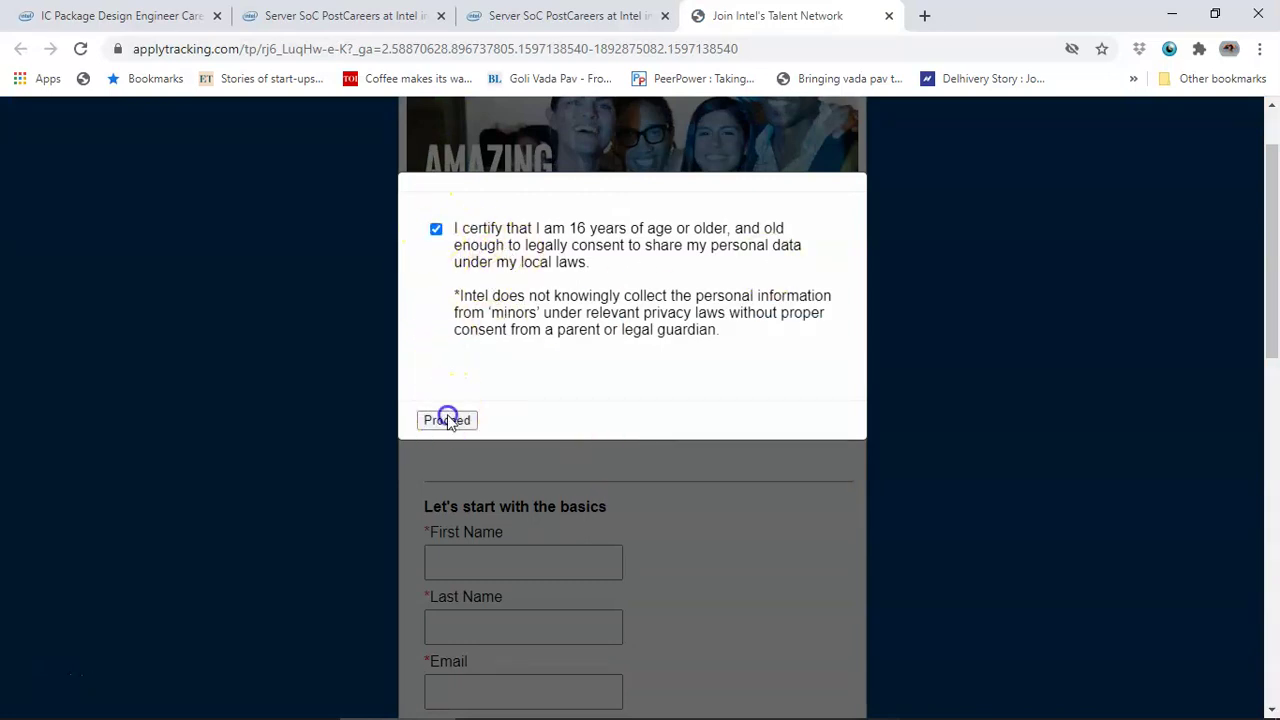
scroll(538, 501, down, 1)
- Enter the applicant's first name, last name and email, and set country to India
click(518, 372)
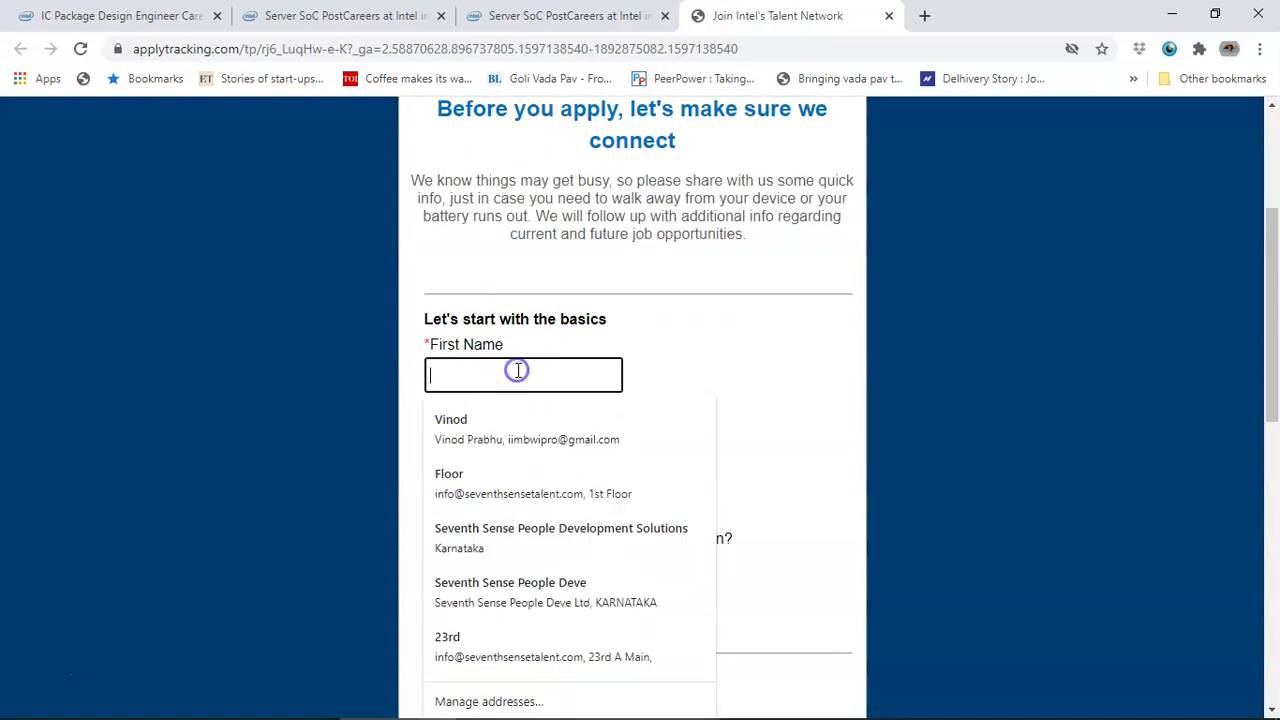
key(Tab)
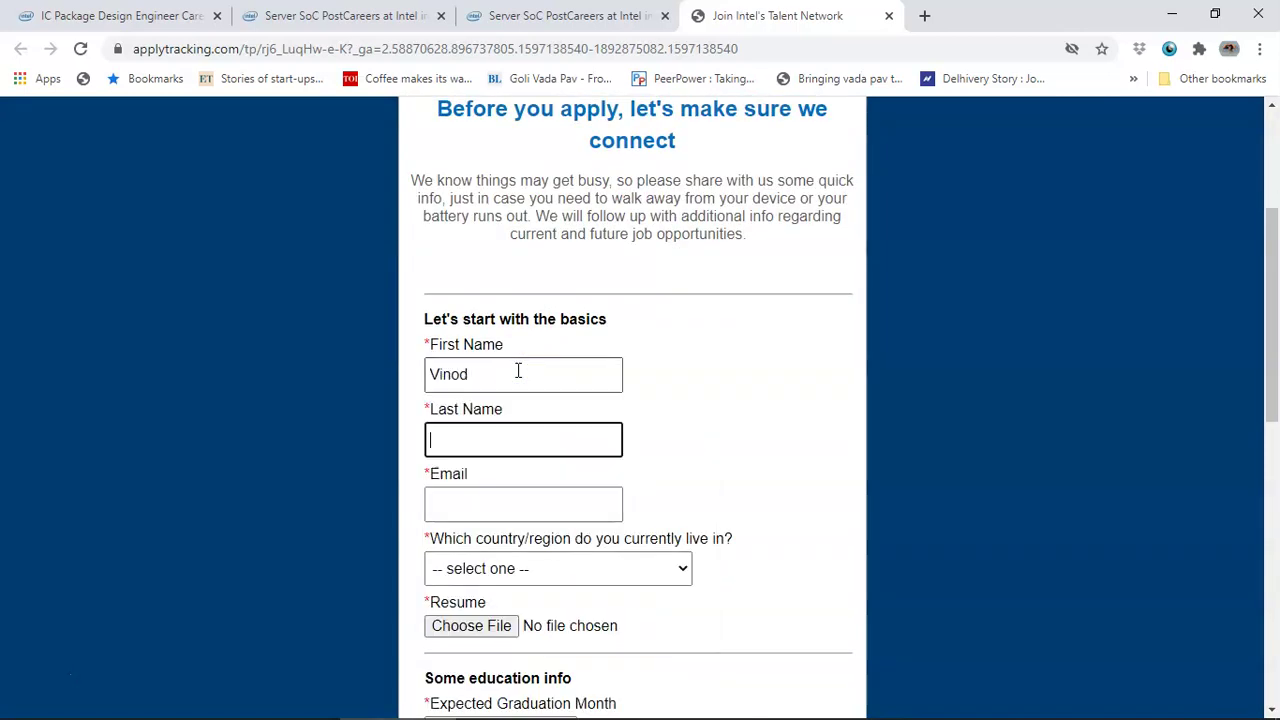
key(Tab)
click(502, 568)
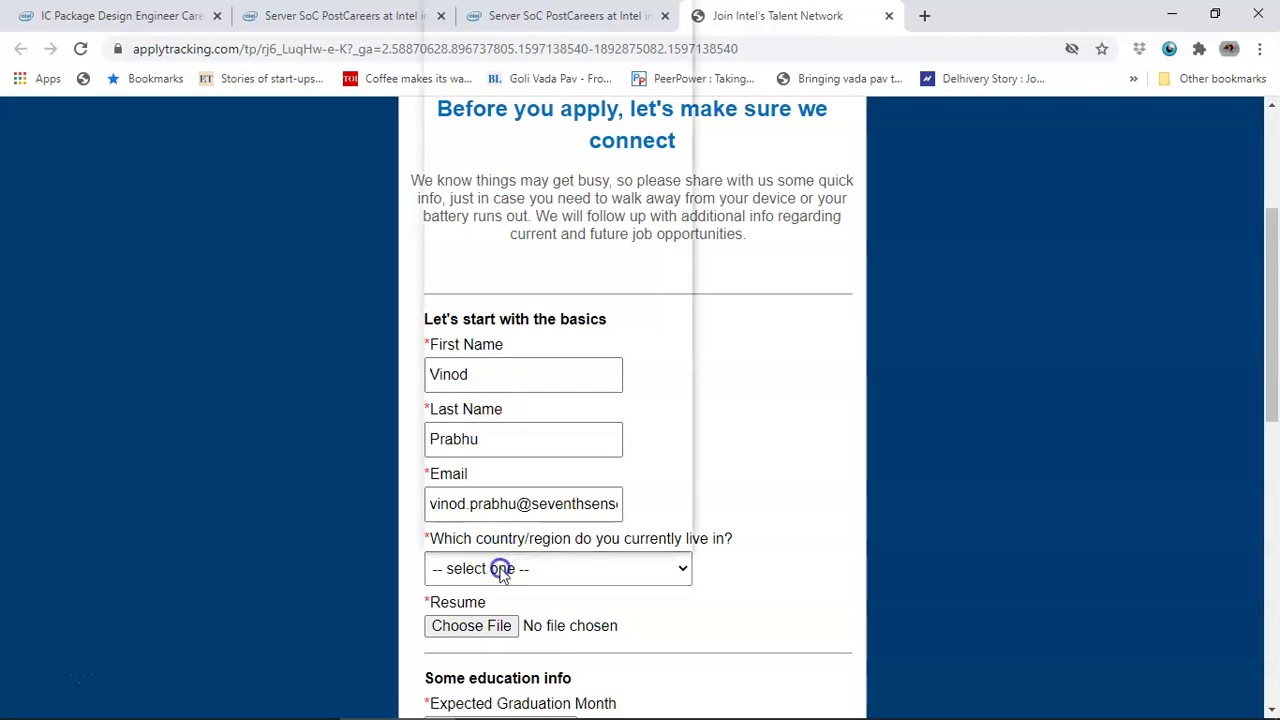
text(in)
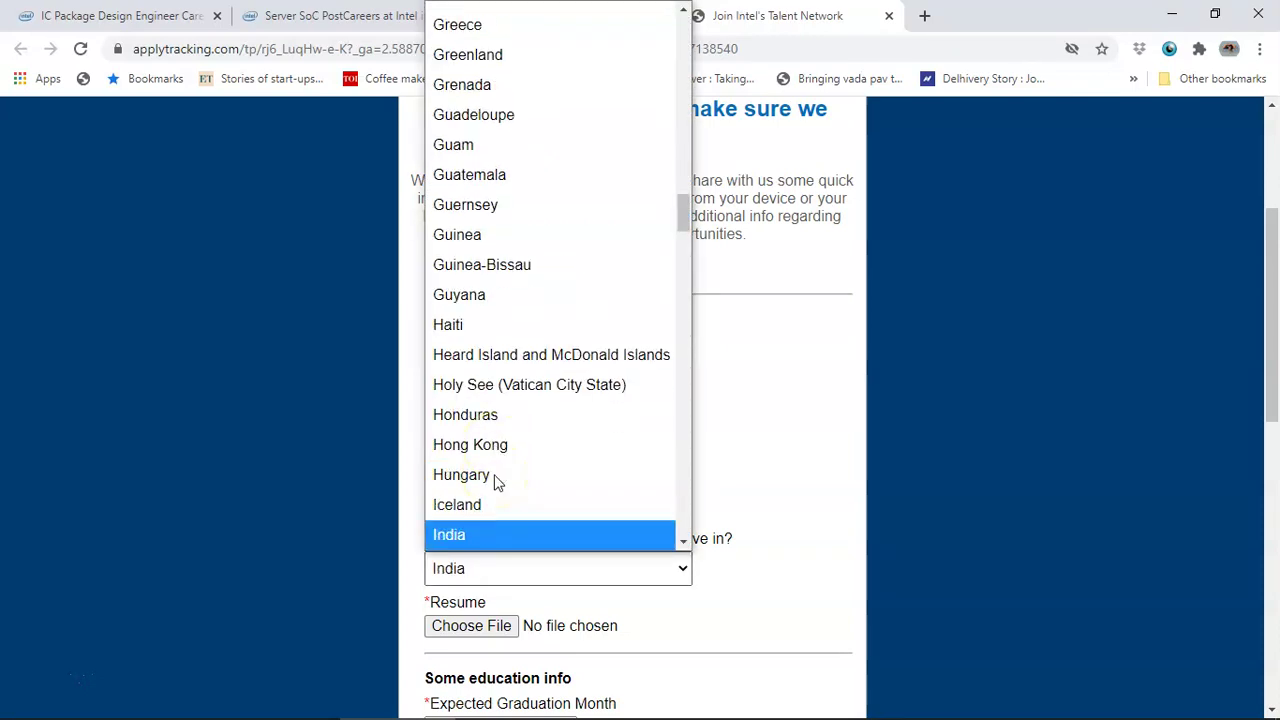
key(Return)
- Attach the resume PDF to the talent network form
scroll(497, 483, down, 1)
click(500, 532)
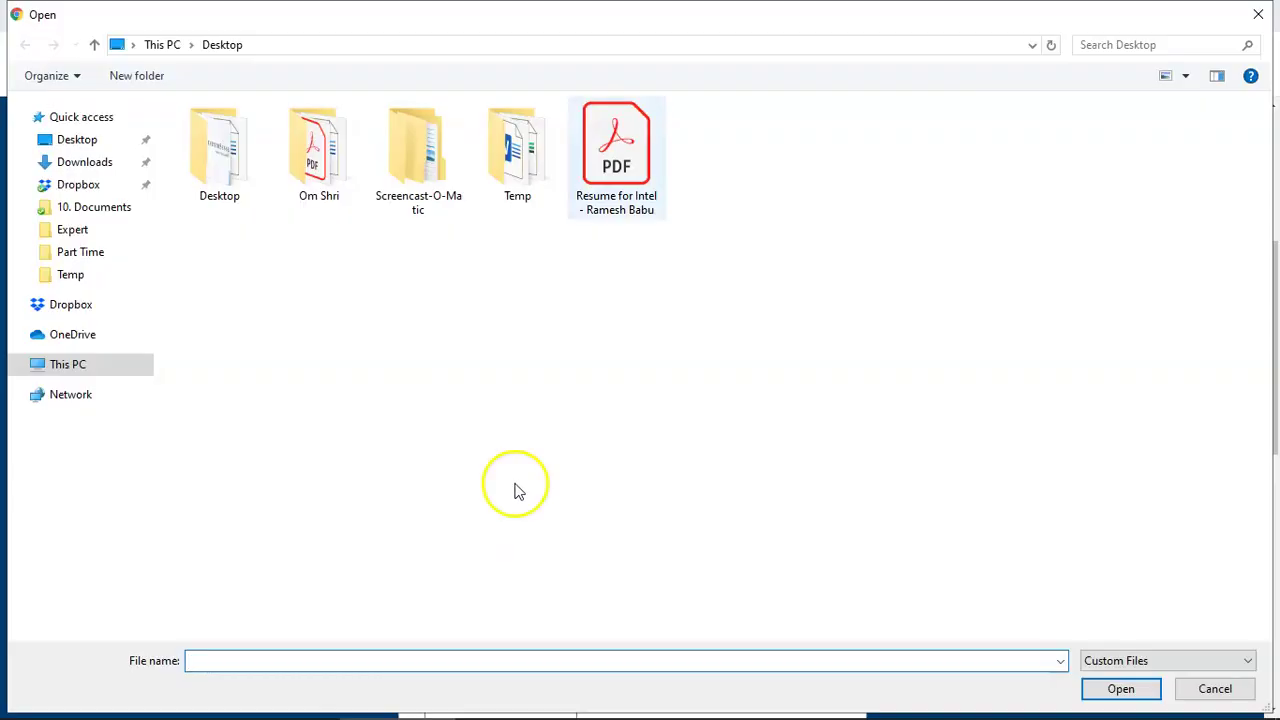
double_click(617, 154)
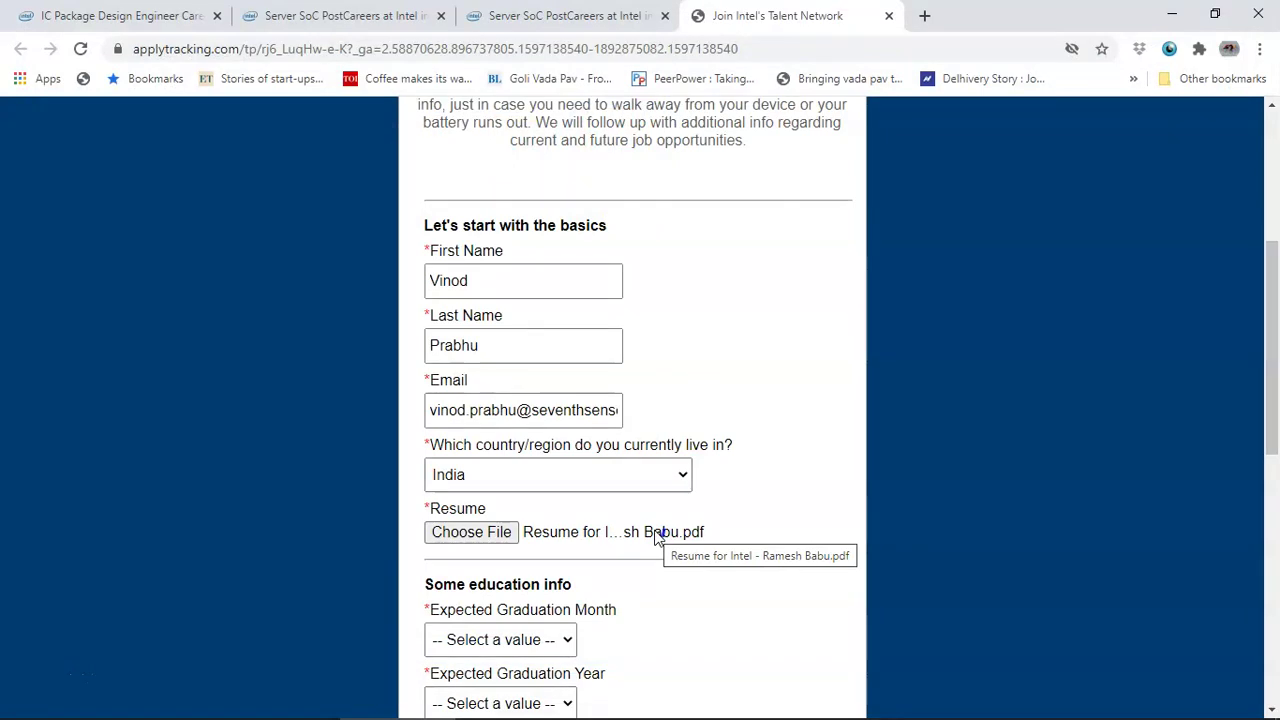
scroll(656, 537, down, 2)
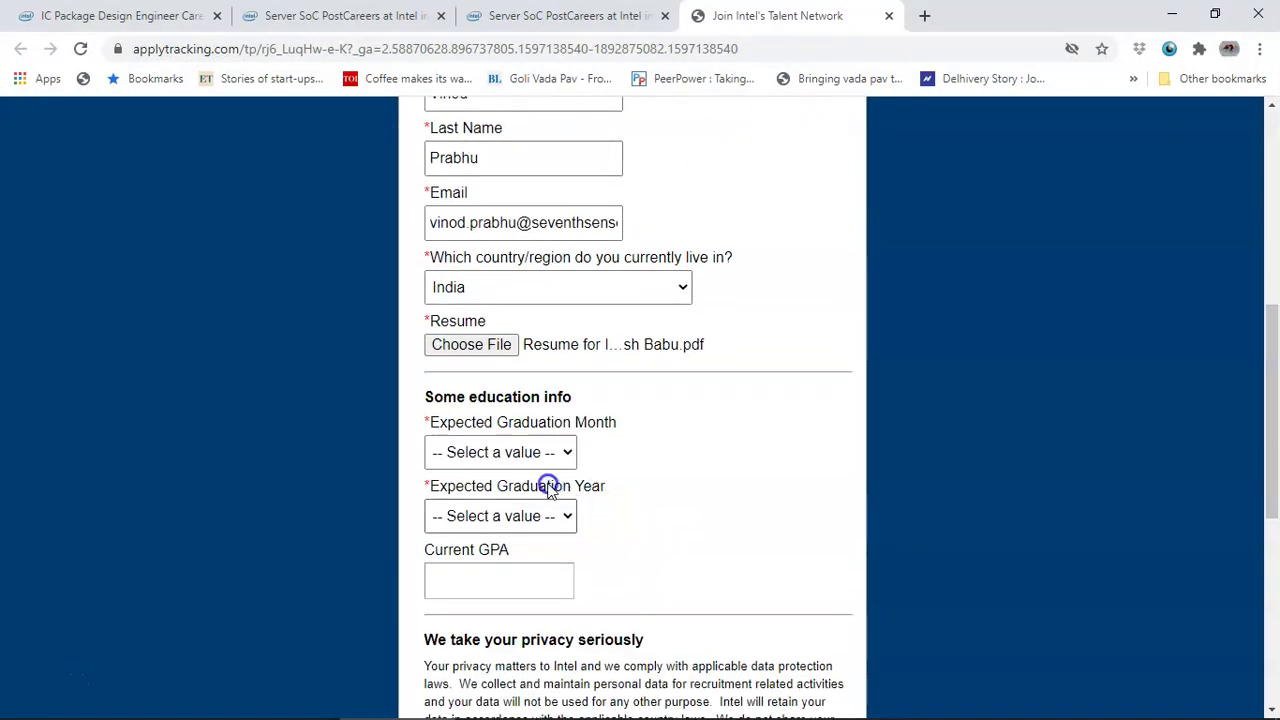
- Set expected graduation to Aug 2020 and current GPA to 8.5
click(533, 453)
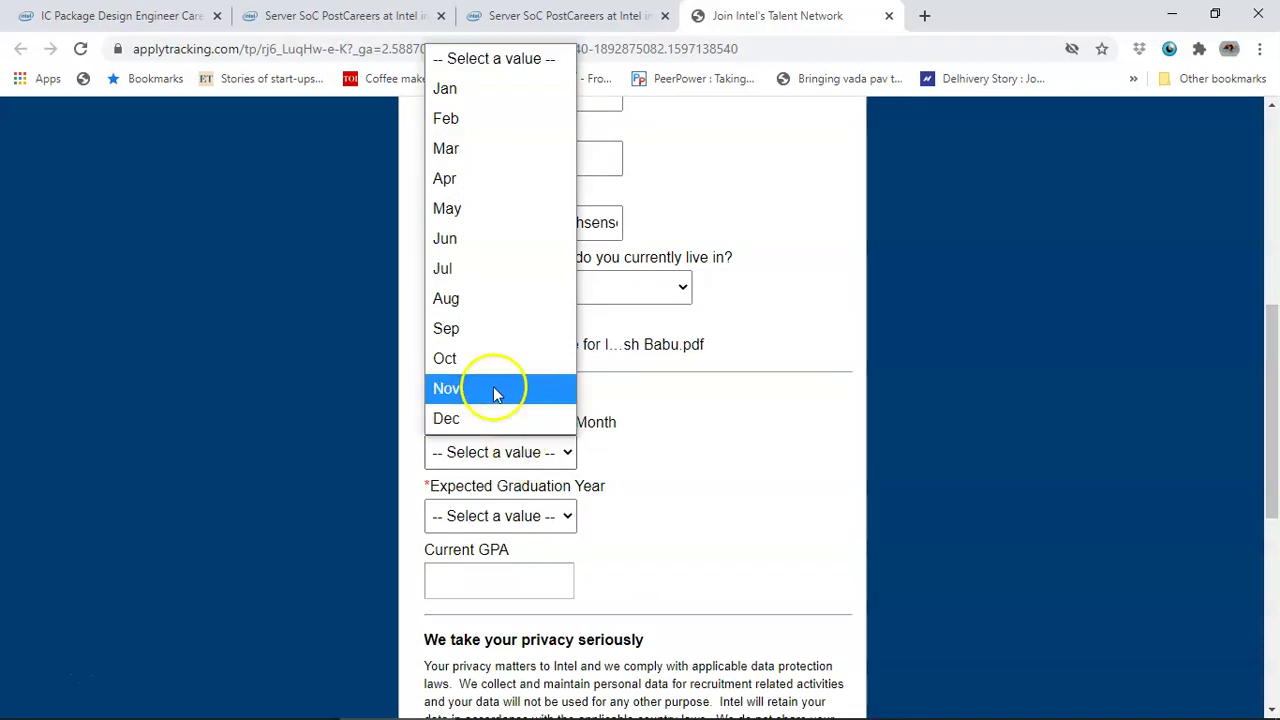
click(464, 310)
click(515, 515)
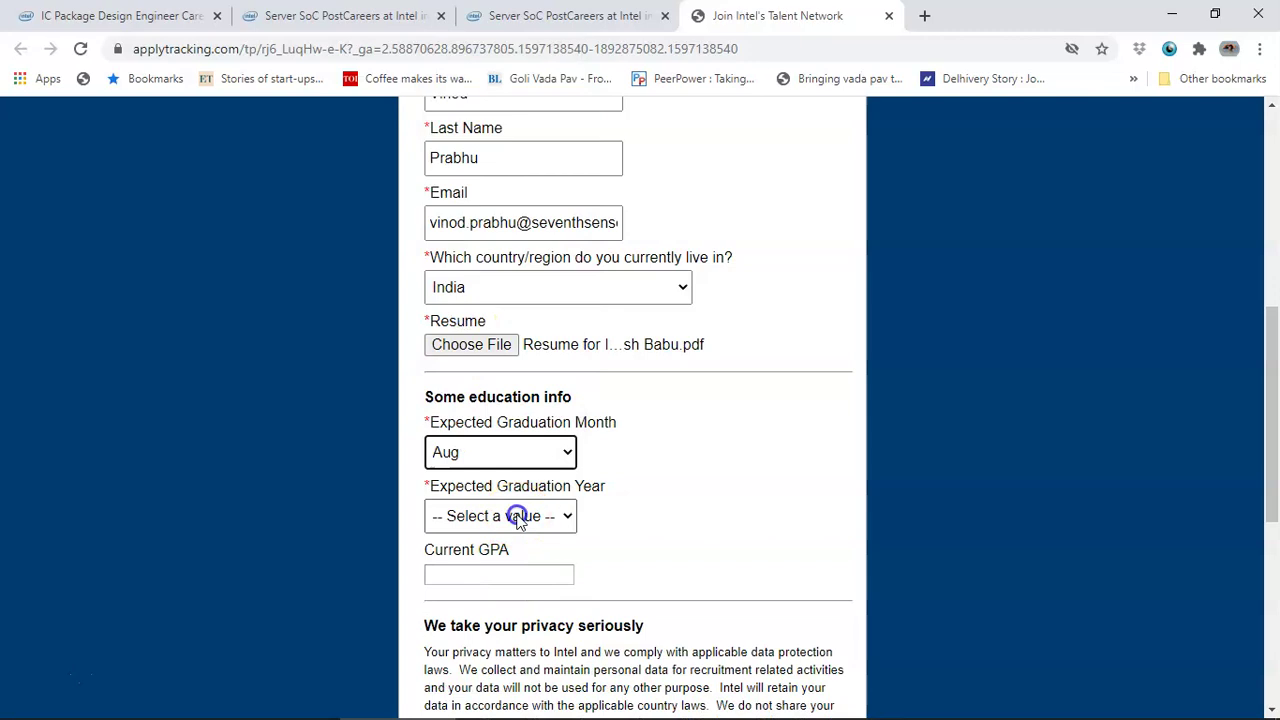
scroll(507, 488, down, 10)
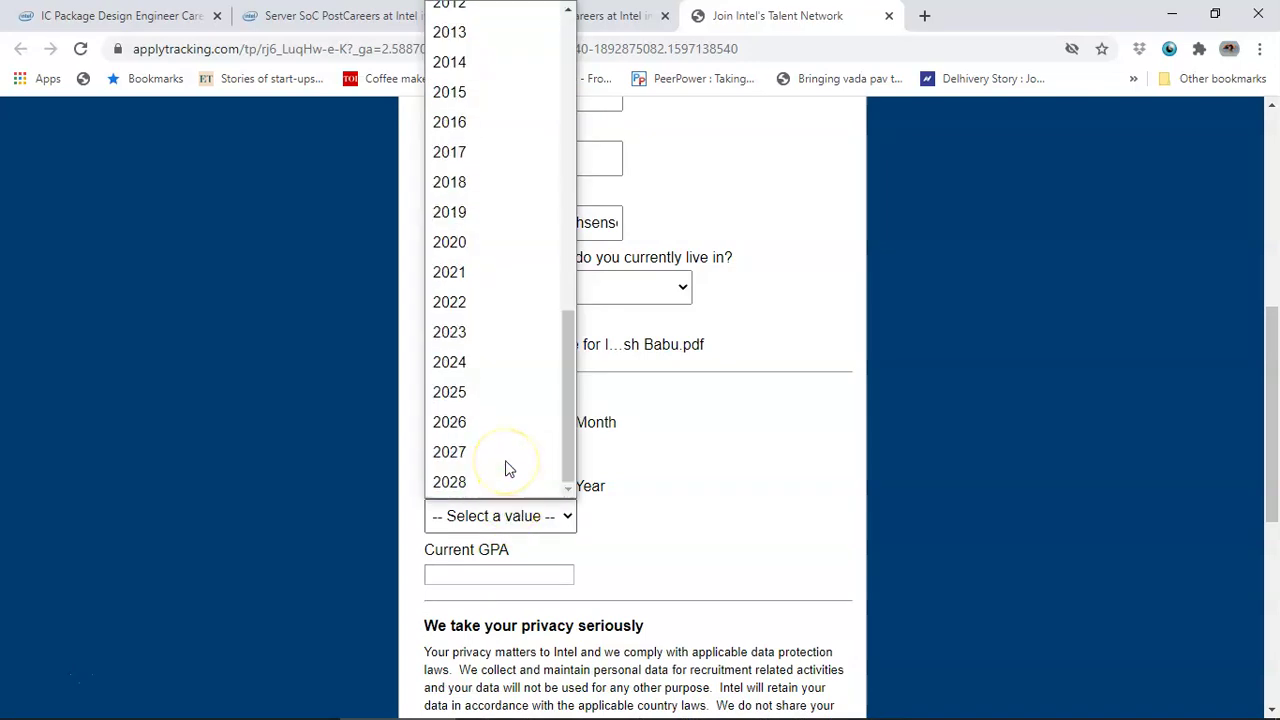
click(484, 250)
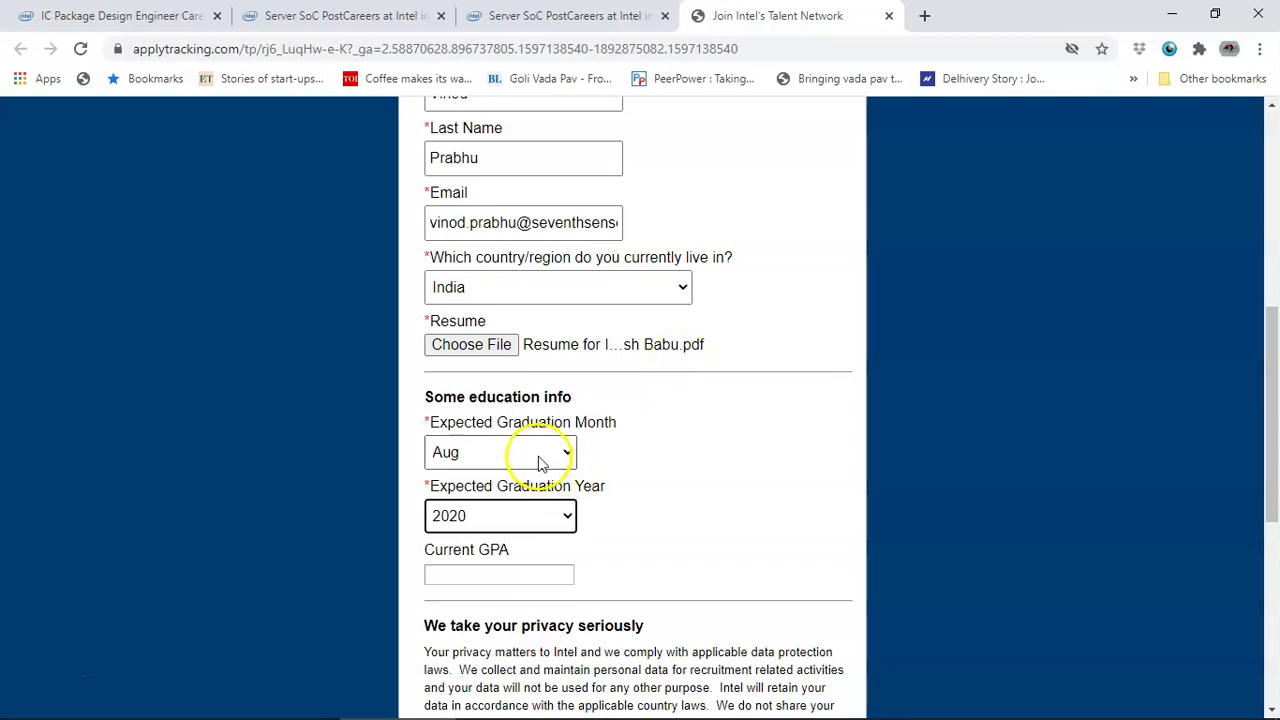
scroll(523, 452, down, 1)
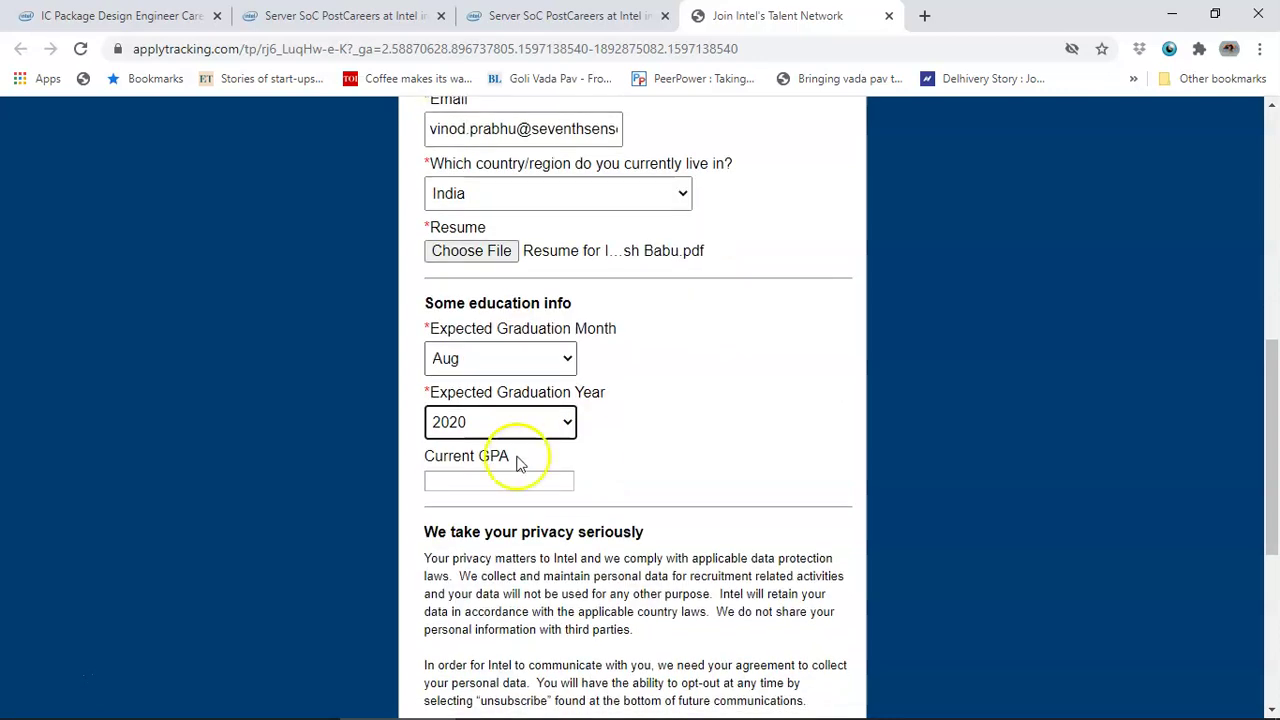
click(484, 481)
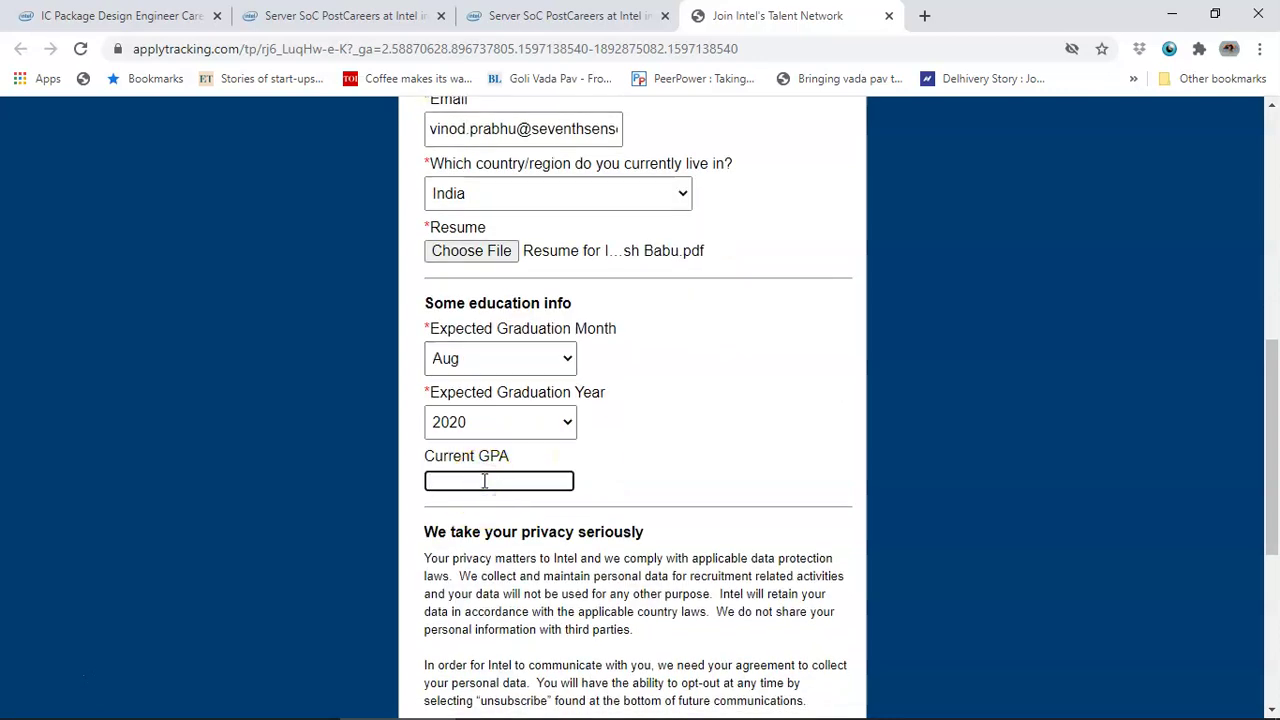
text(8.5)
- Agree to Intel's personal data collection and save the profile to continue
scroll(651, 457, down, 2)
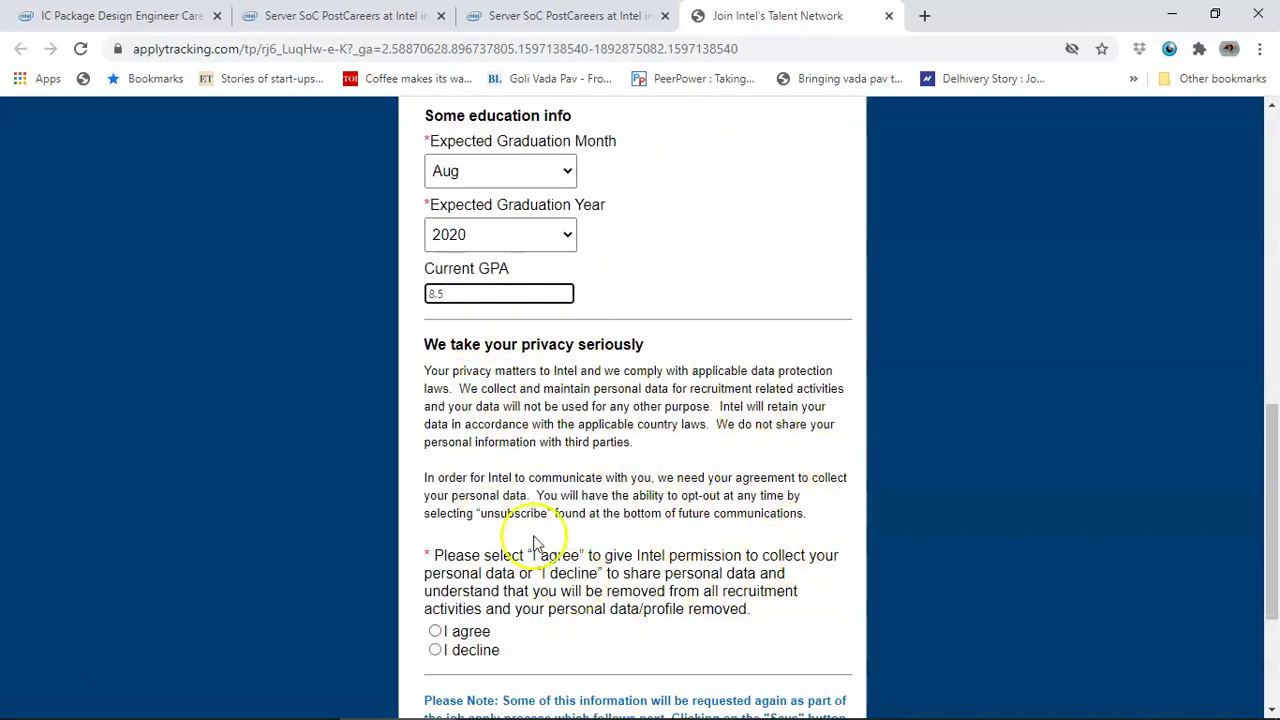
scroll(543, 511, down, 2)
click(435, 443)
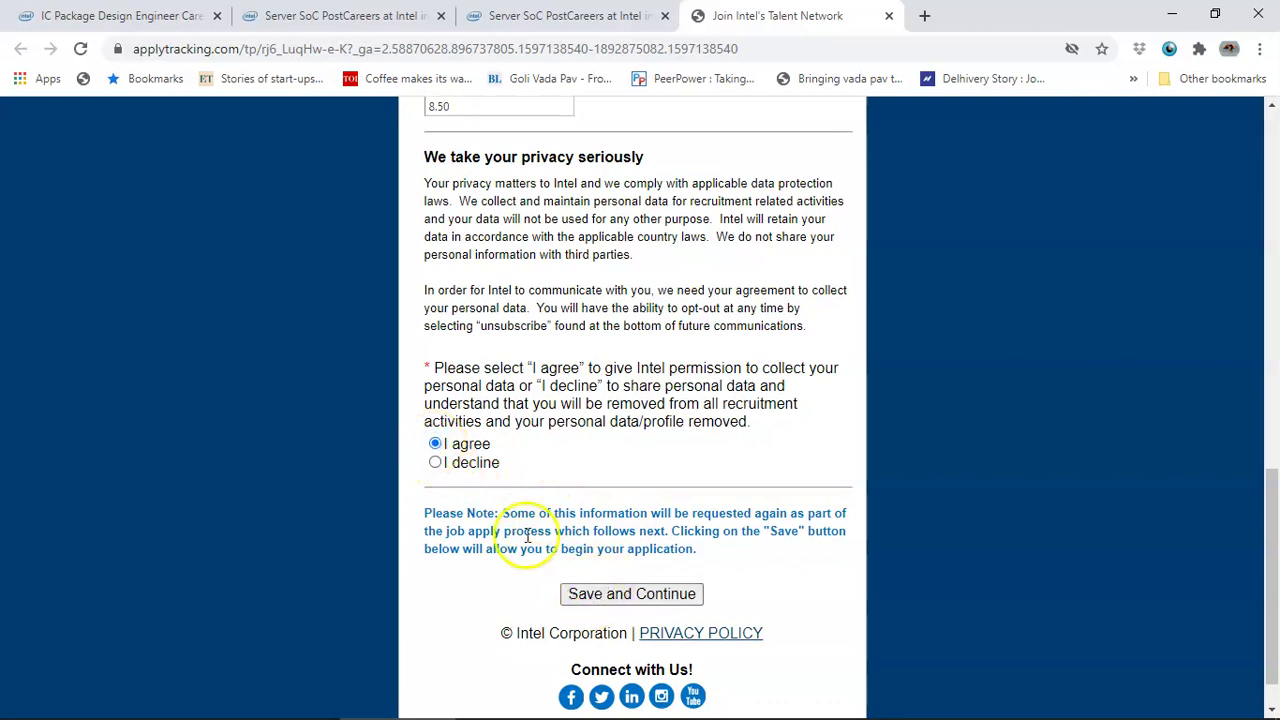
drag(503, 514, 715, 556)
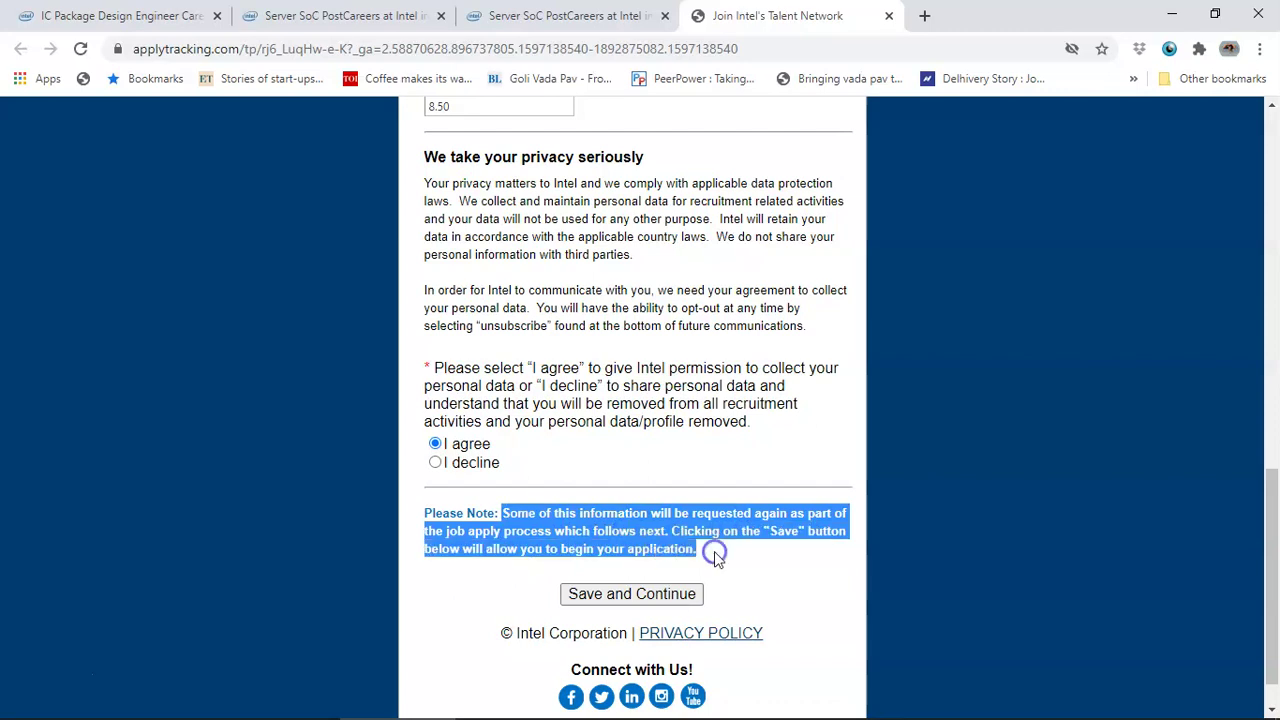
click(640, 594)
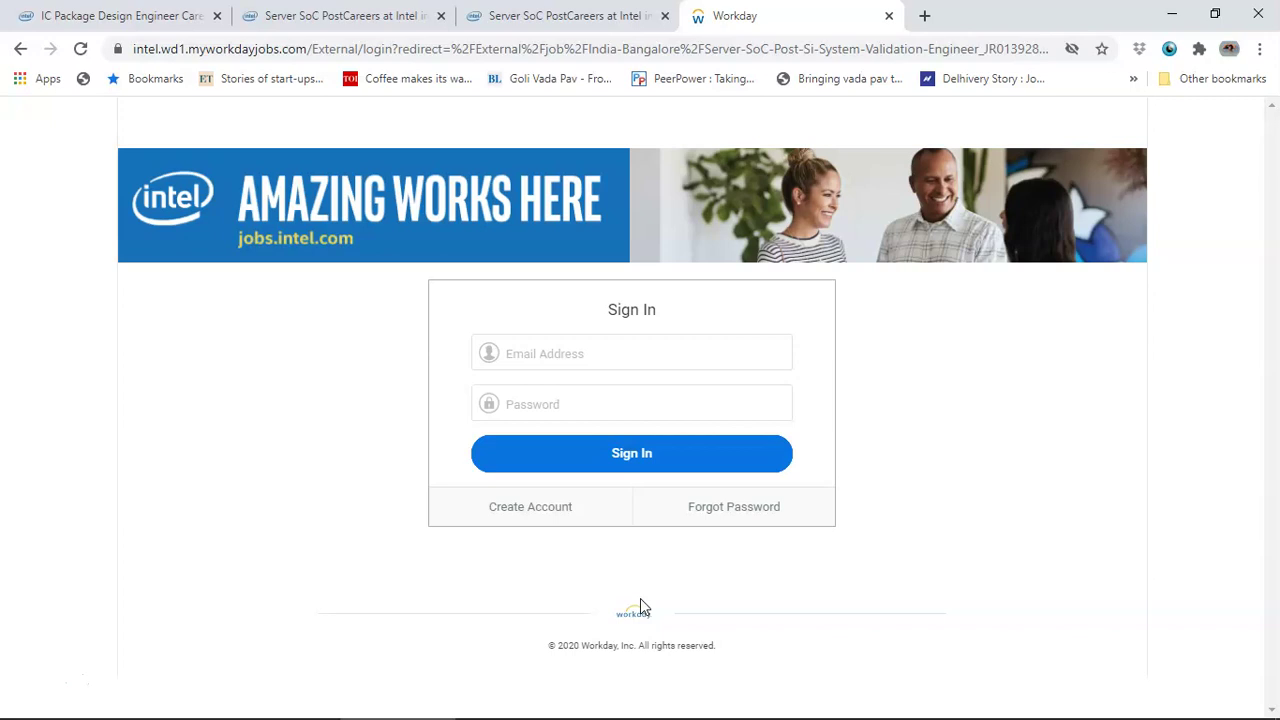
- Choose to create a new account from the Workday sign-in page
click(540, 516)
- Create the Workday candidate account with the e-mail and a verified password, saving it in Chrome
click(556, 360)
key(Tab)
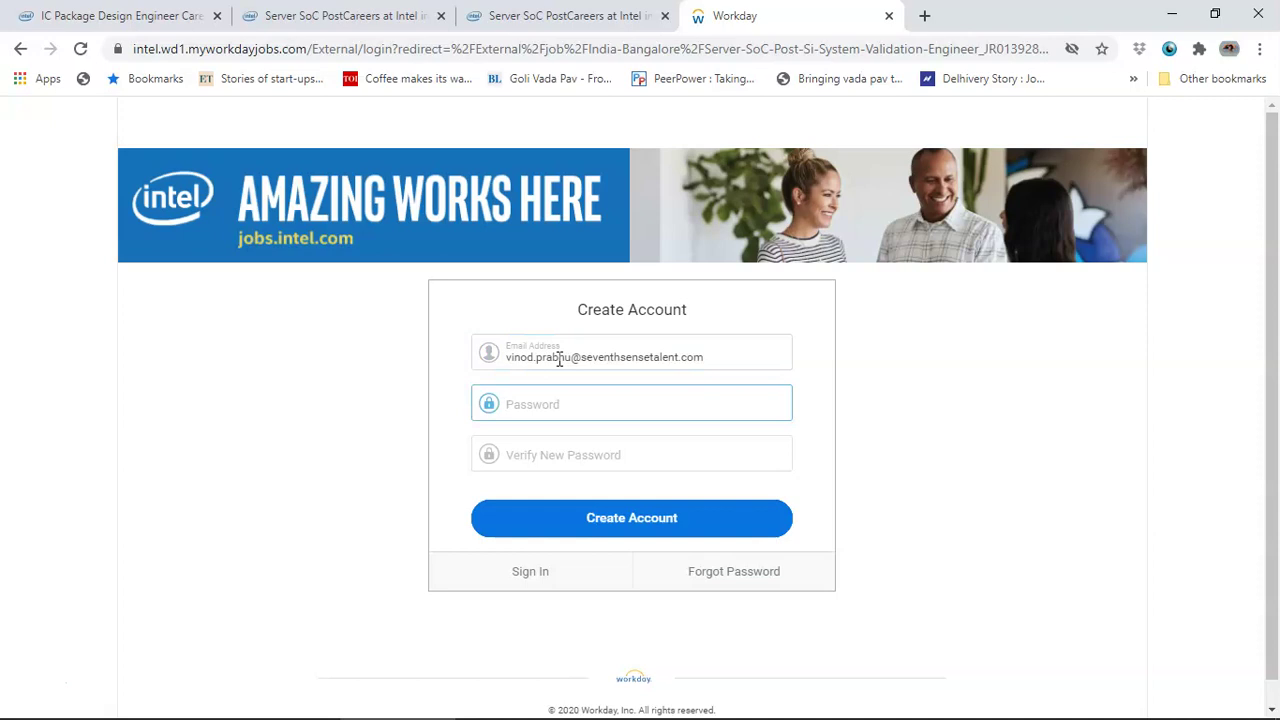
text(•••••••••••)
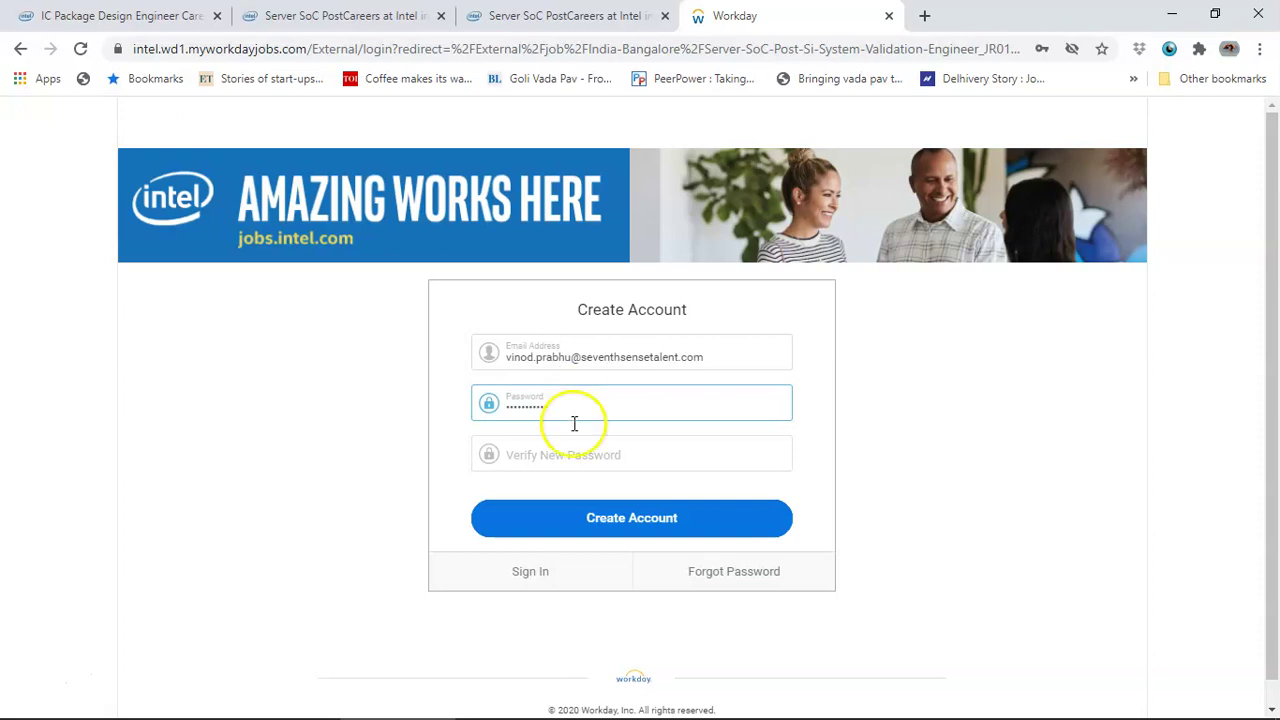
click(552, 462)
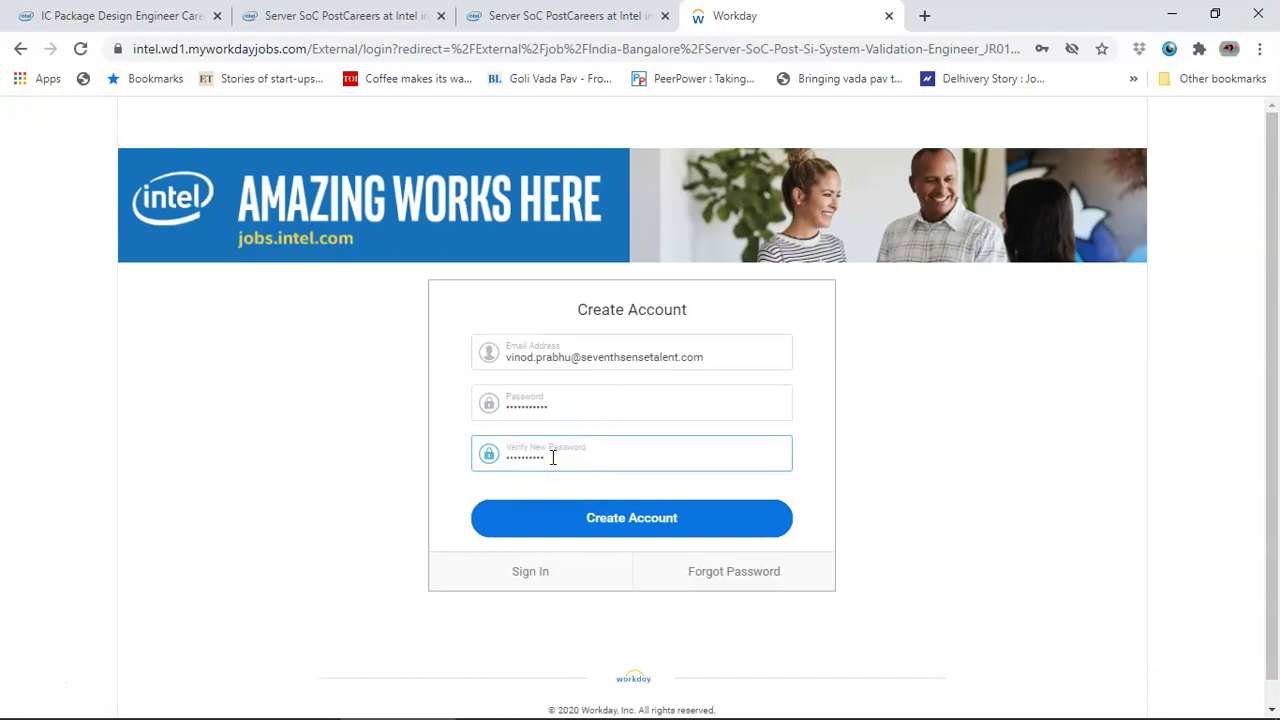
click(578, 515)
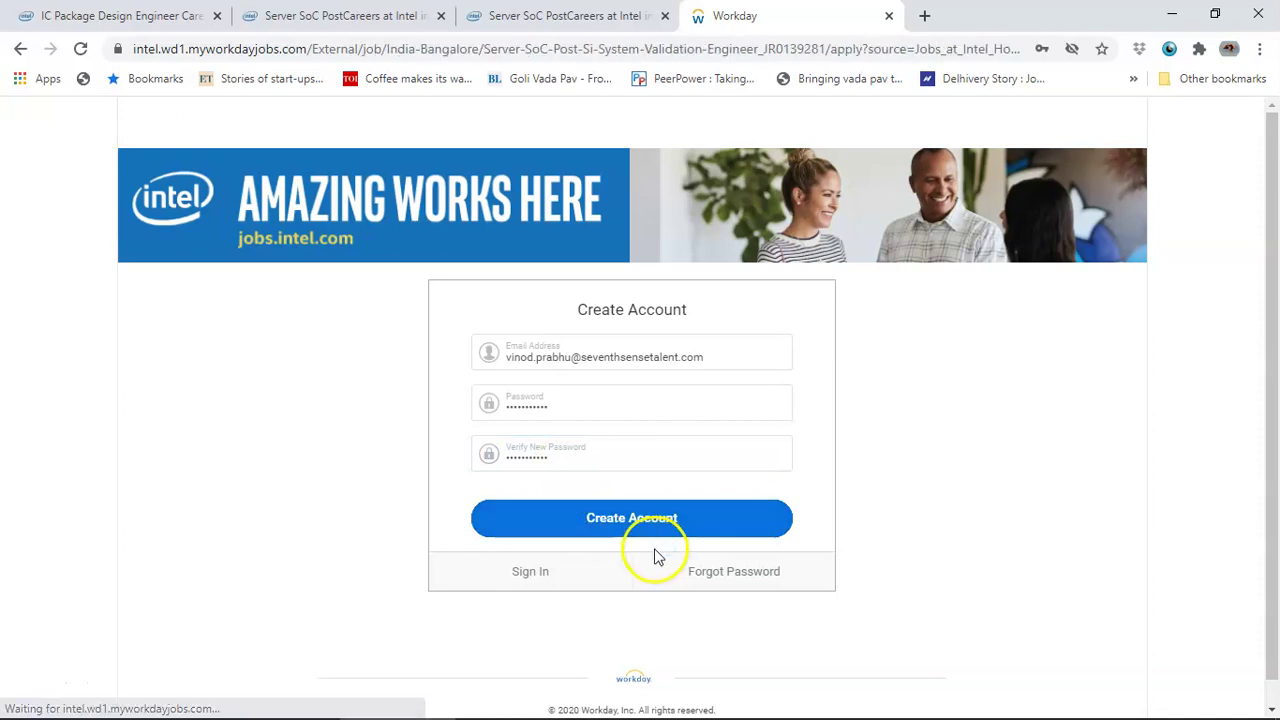
click(1005, 355)
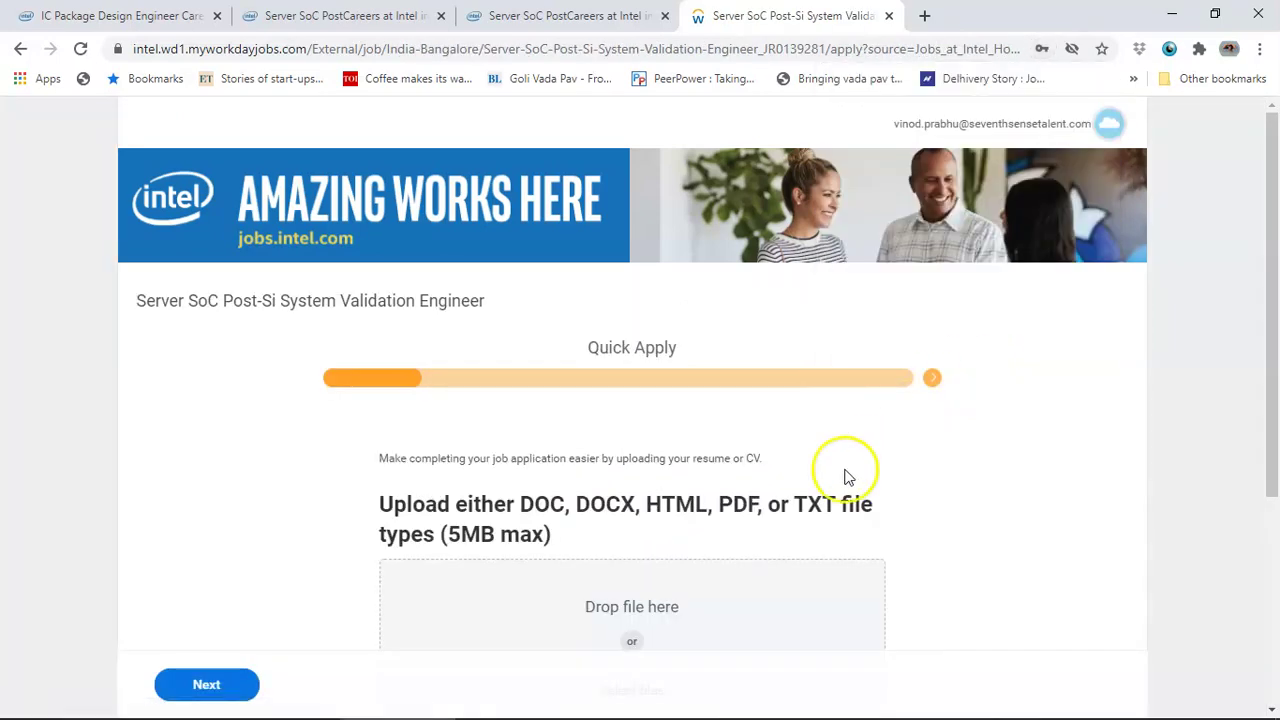
- Upload the resume PDF from the Desktop and continue to My Information
scroll(846, 474, down, 1)
scroll(415, 408, down, 1)
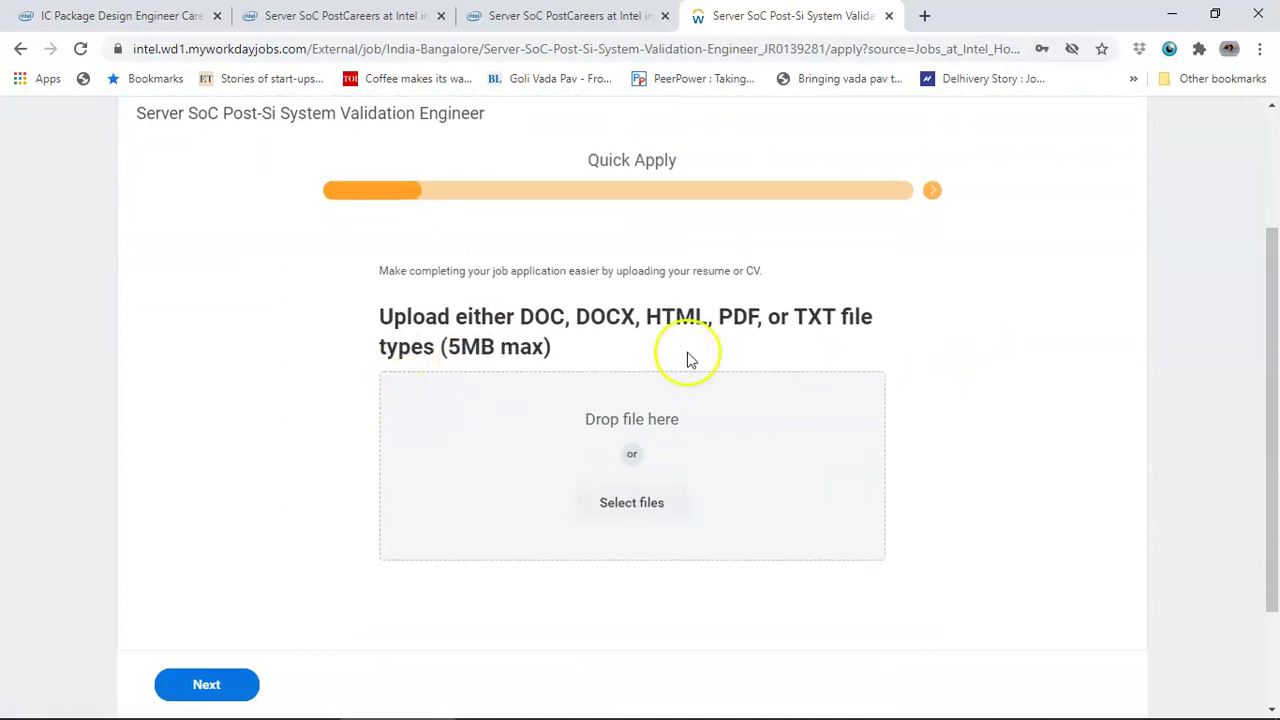
click(628, 492)
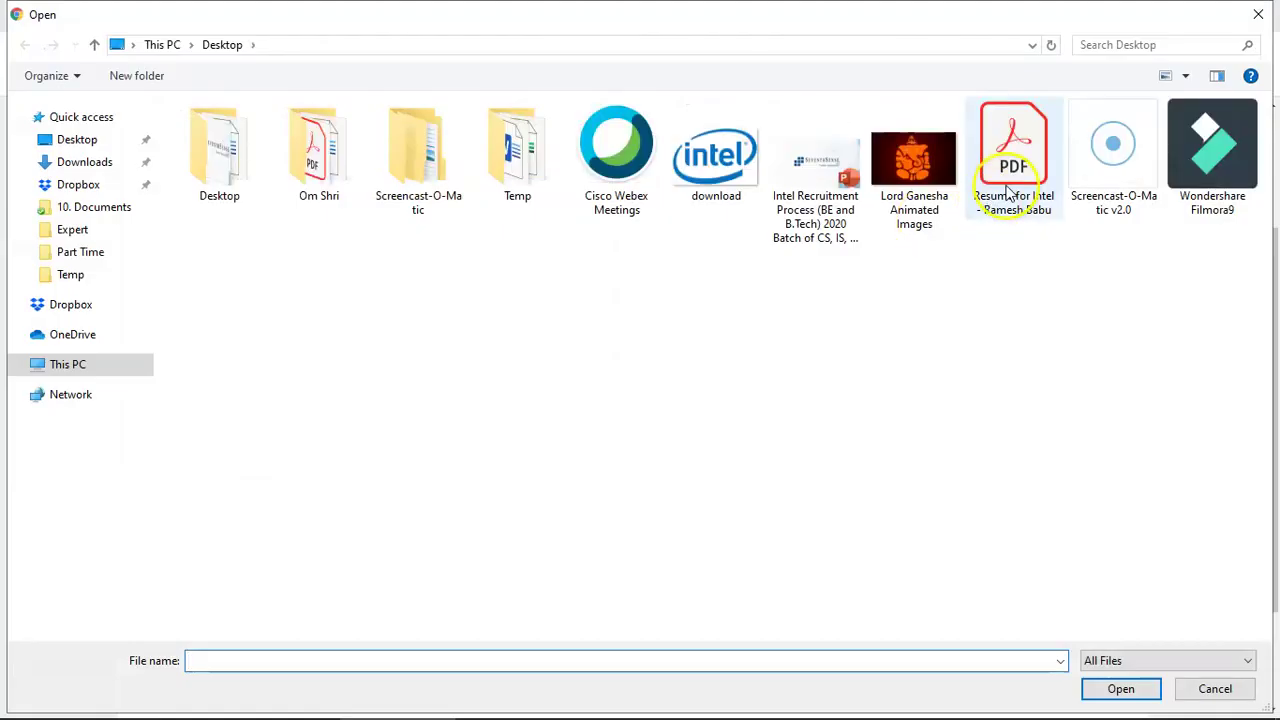
double_click(1013, 160)
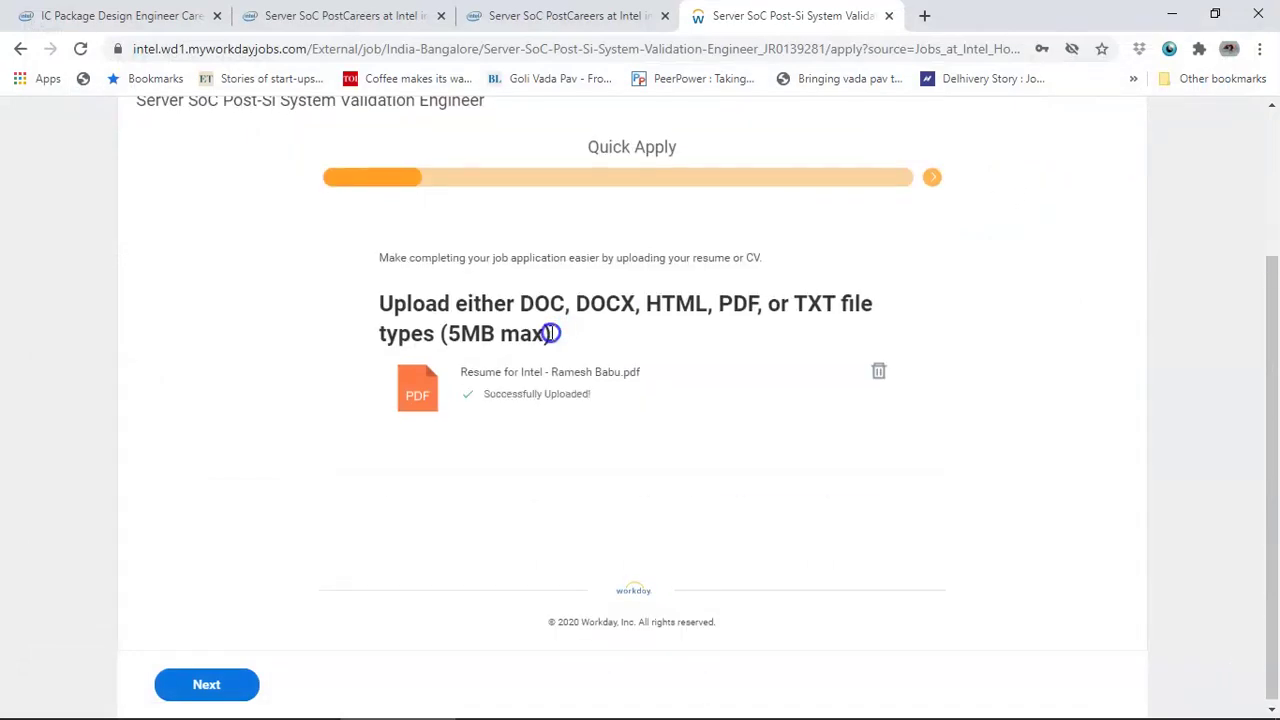
click(210, 688)
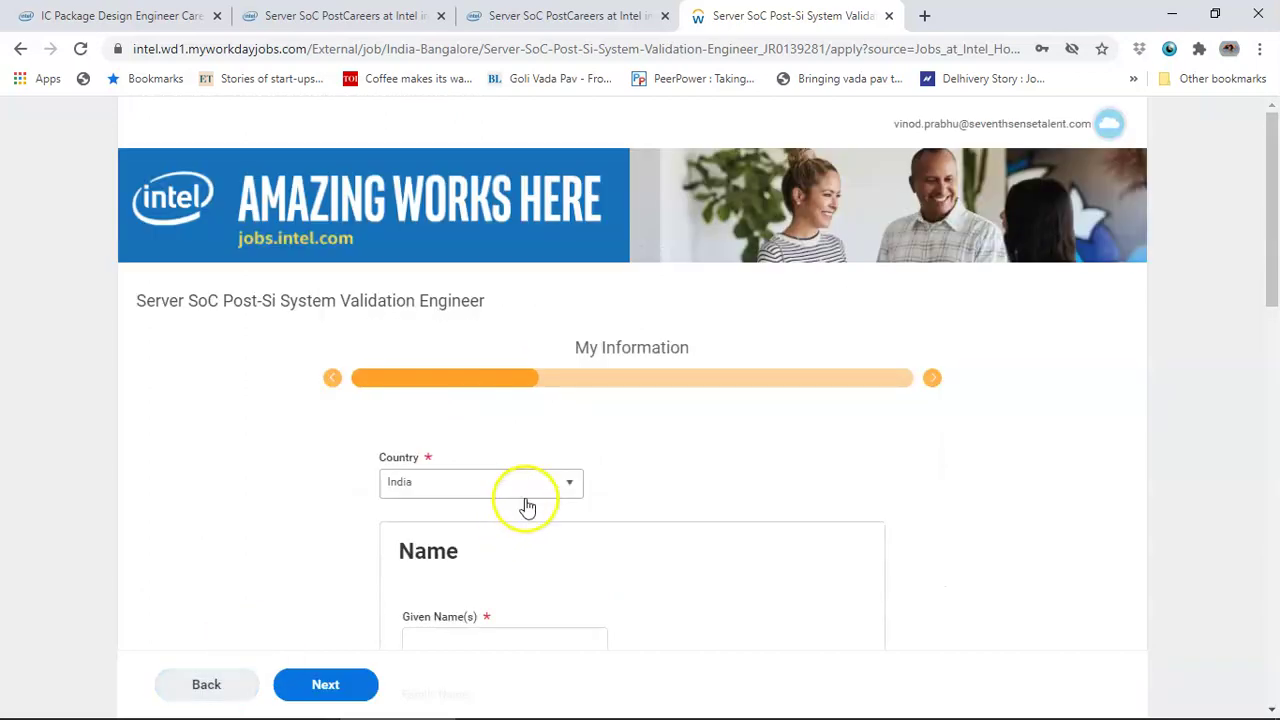
scroll(527, 508, down, 1)
- Enter the applicant's given and family names
scroll(527, 508, down, 1)
click(514, 457)
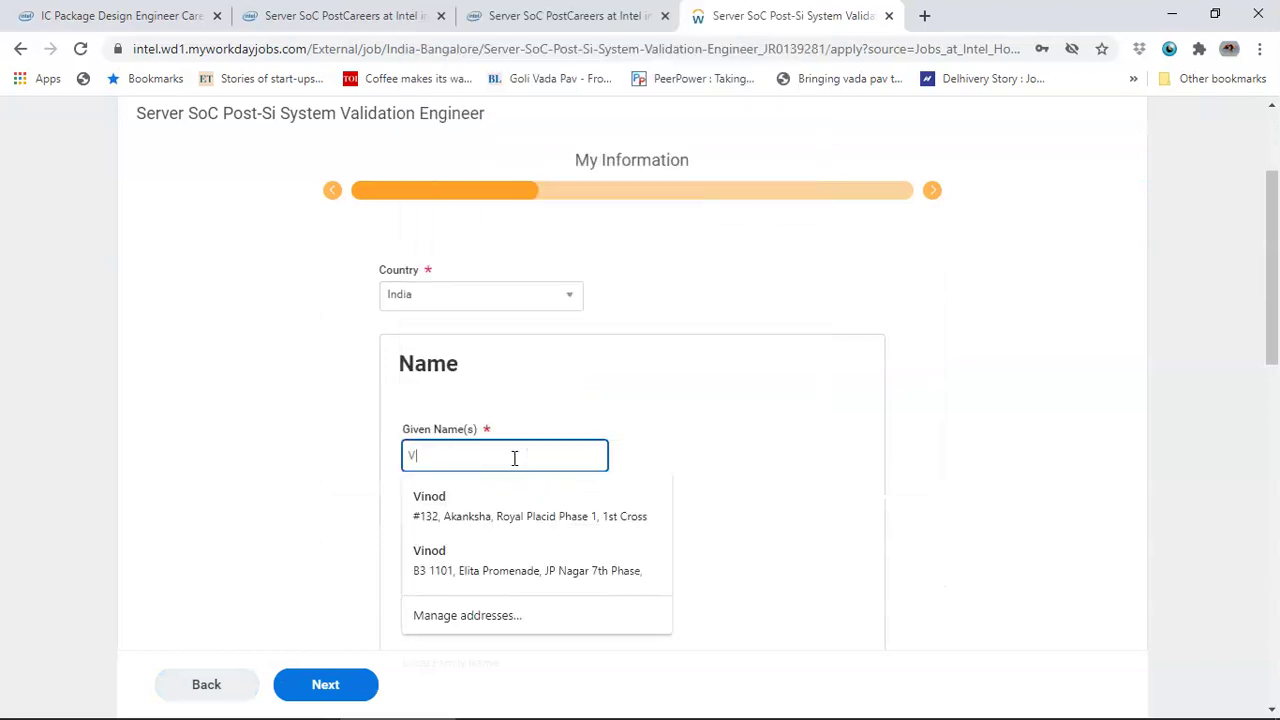
key(Tab)
key(Tab)
- Fill the address and India (+91) phone number from autofill, then continue to My Experience
scroll(514, 457, down, 5)
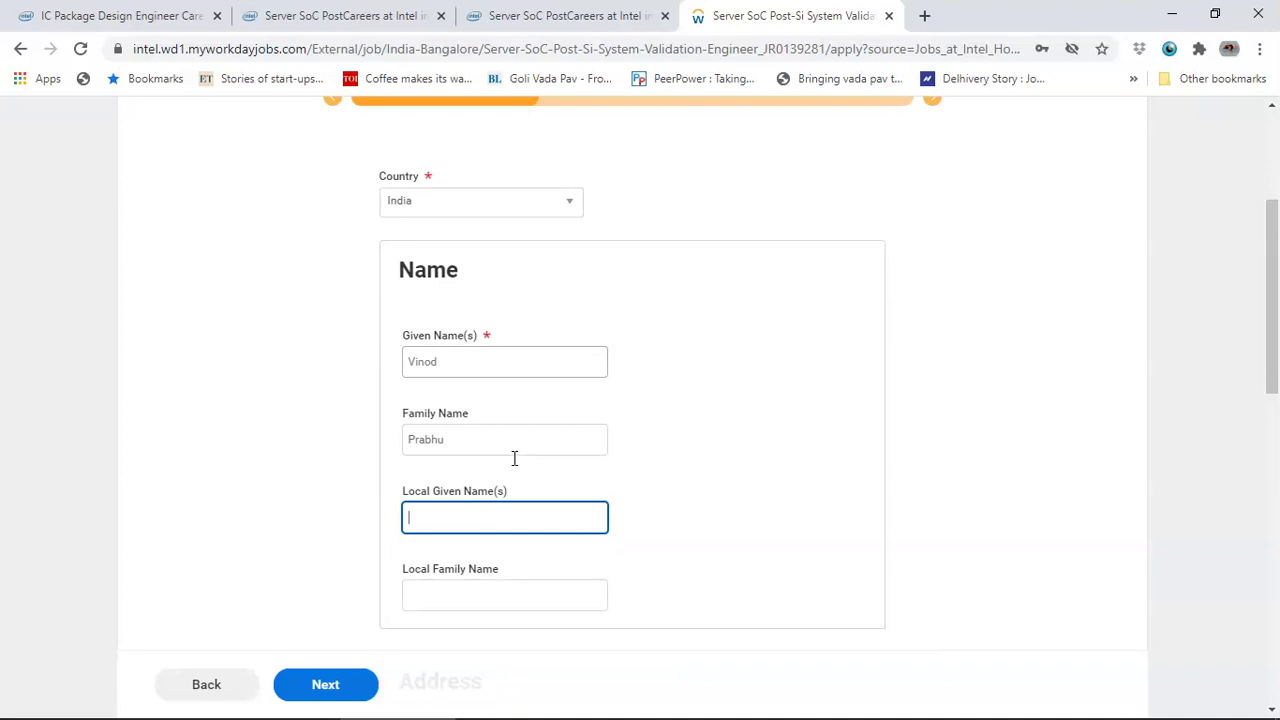
click(485, 407)
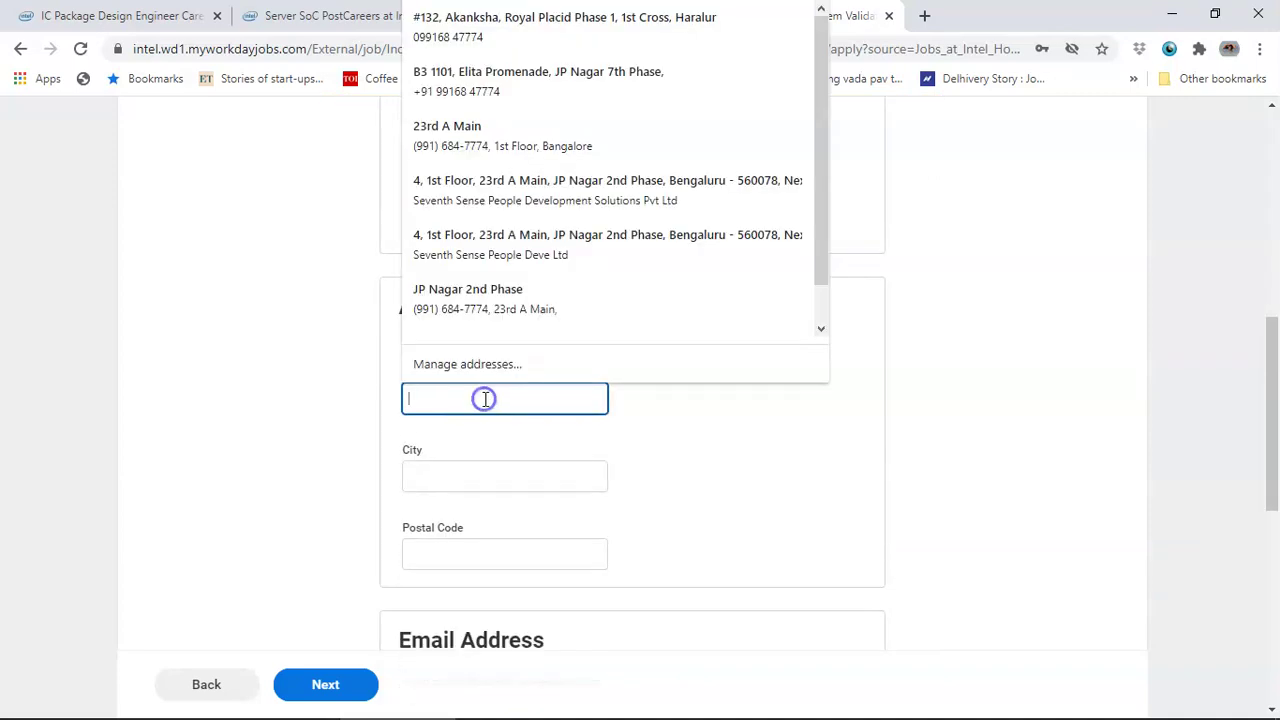
click(506, 252)
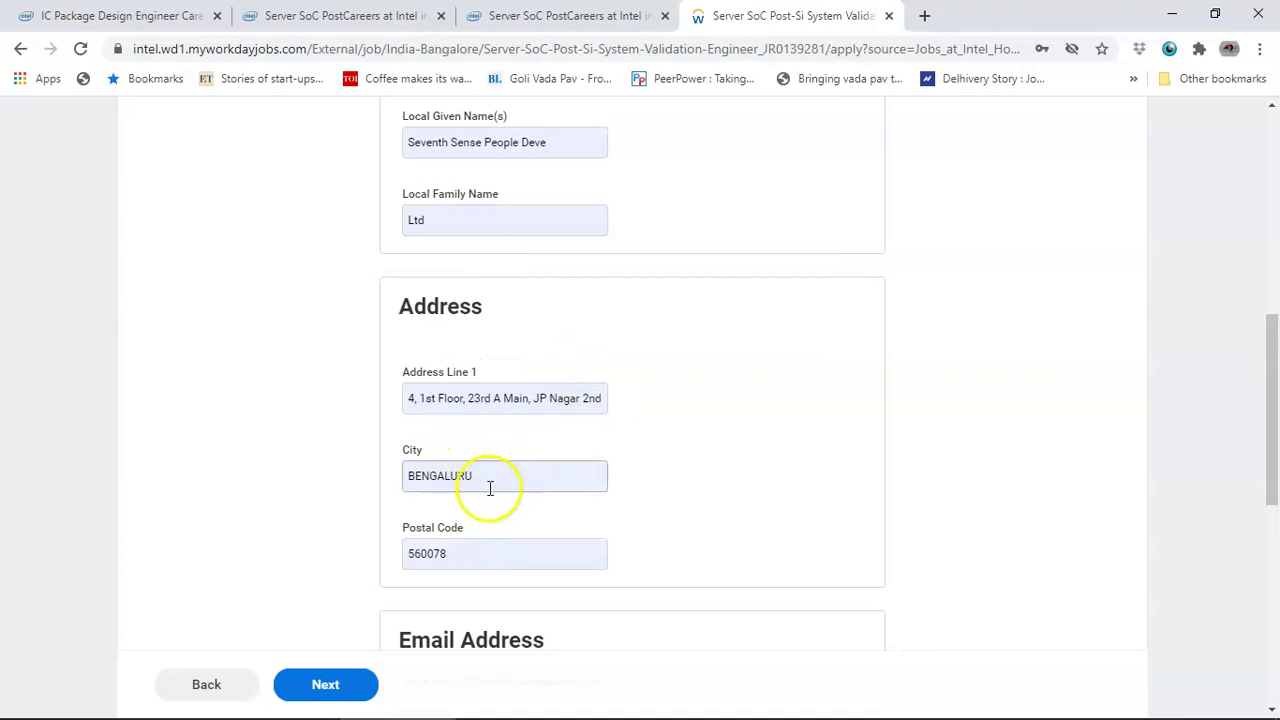
scroll(486, 540, down, 2)
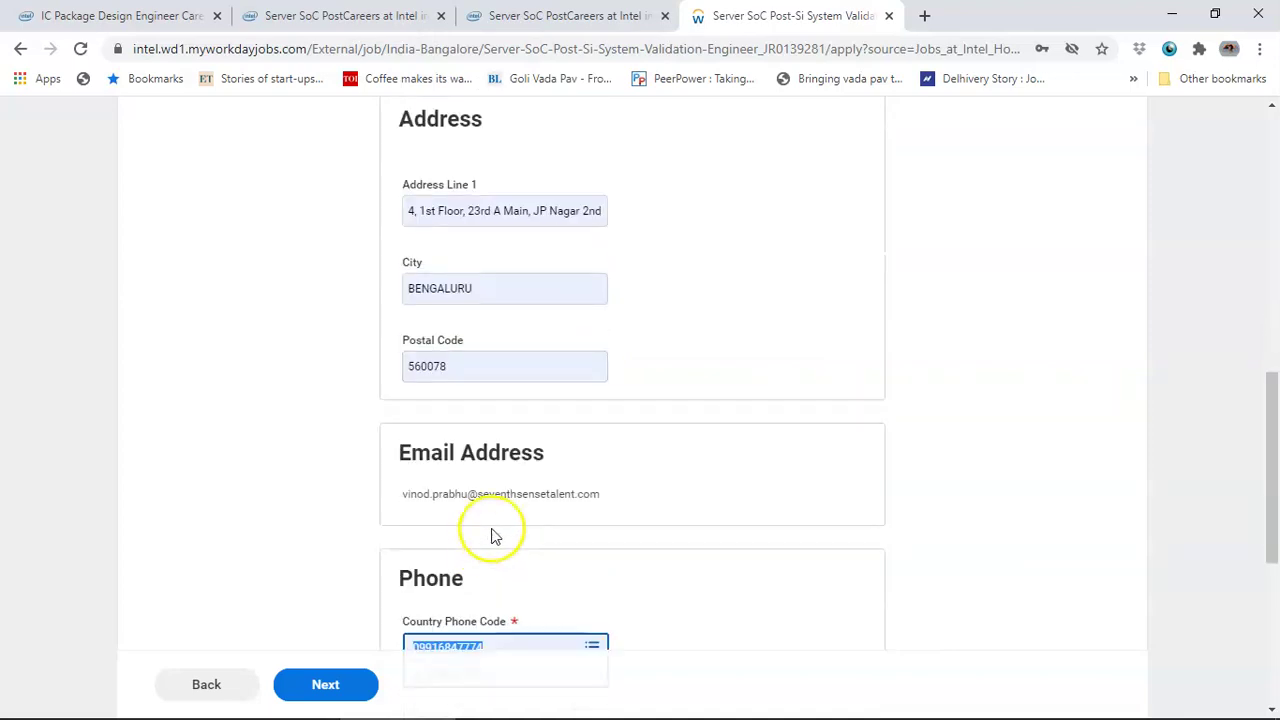
scroll(509, 496, down, 1)
scroll(509, 497, down, 1)
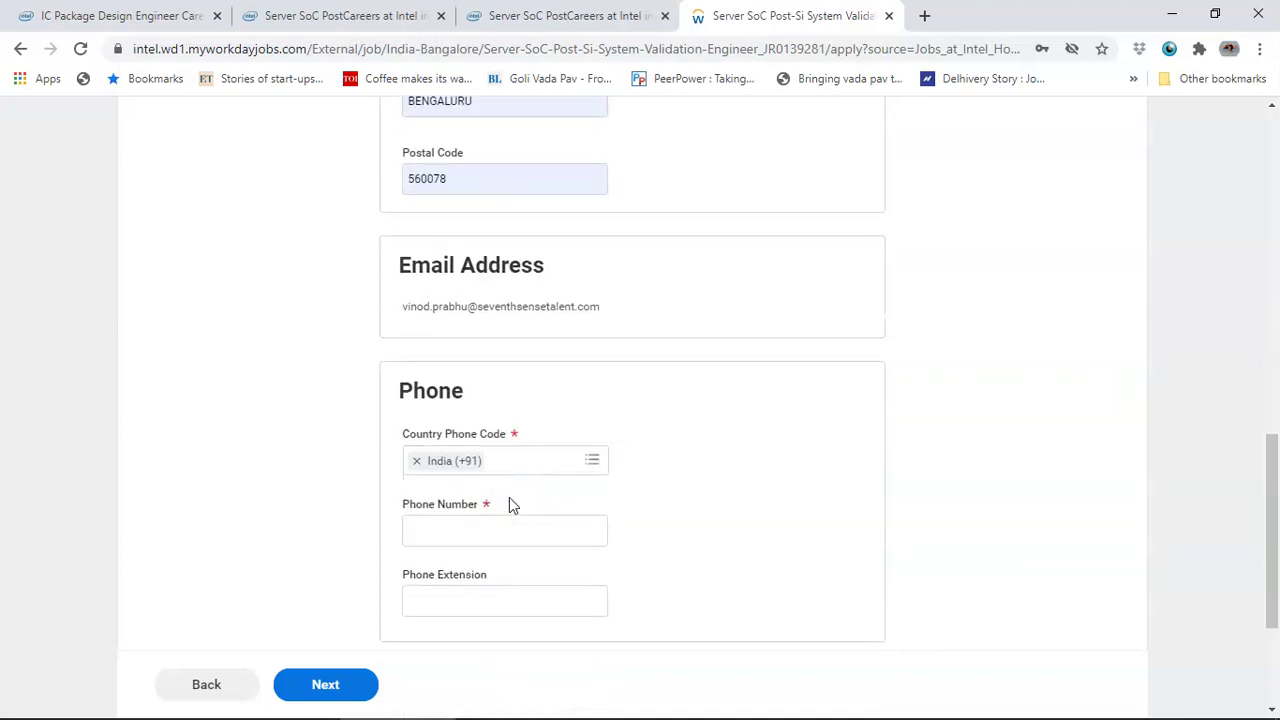
click(500, 529)
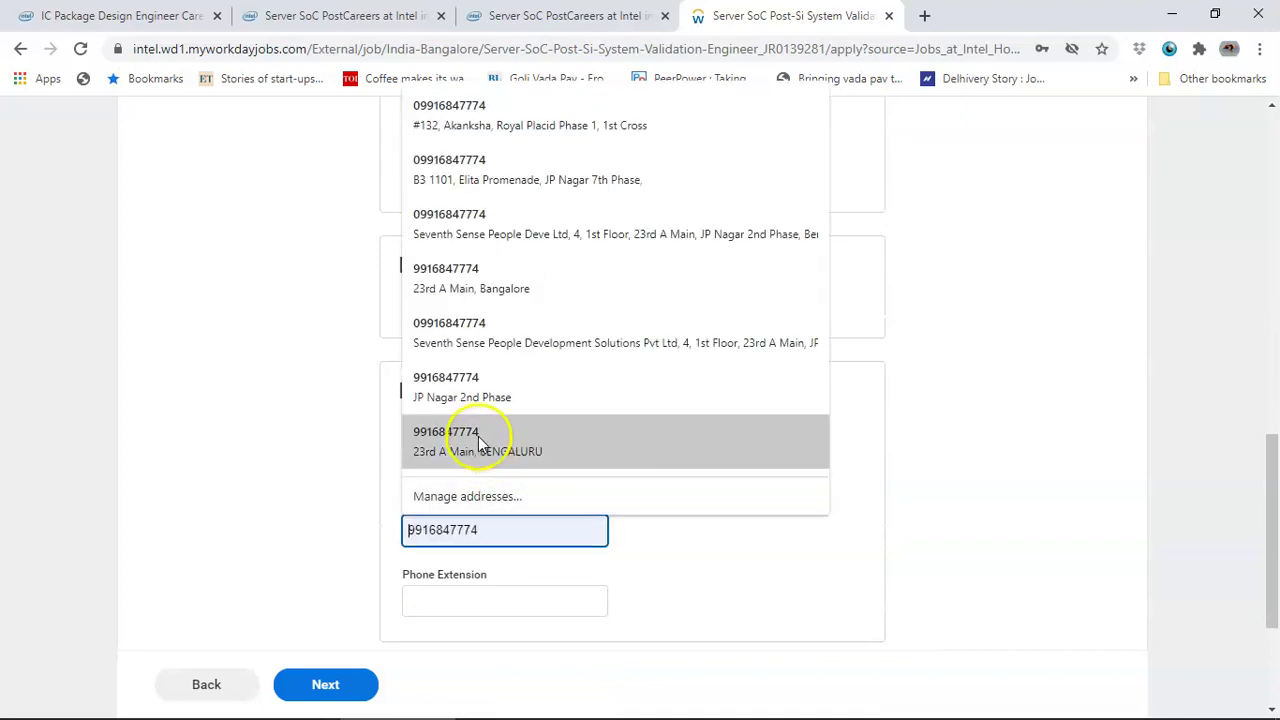
click(486, 443)
scroll(530, 510, down, 1)
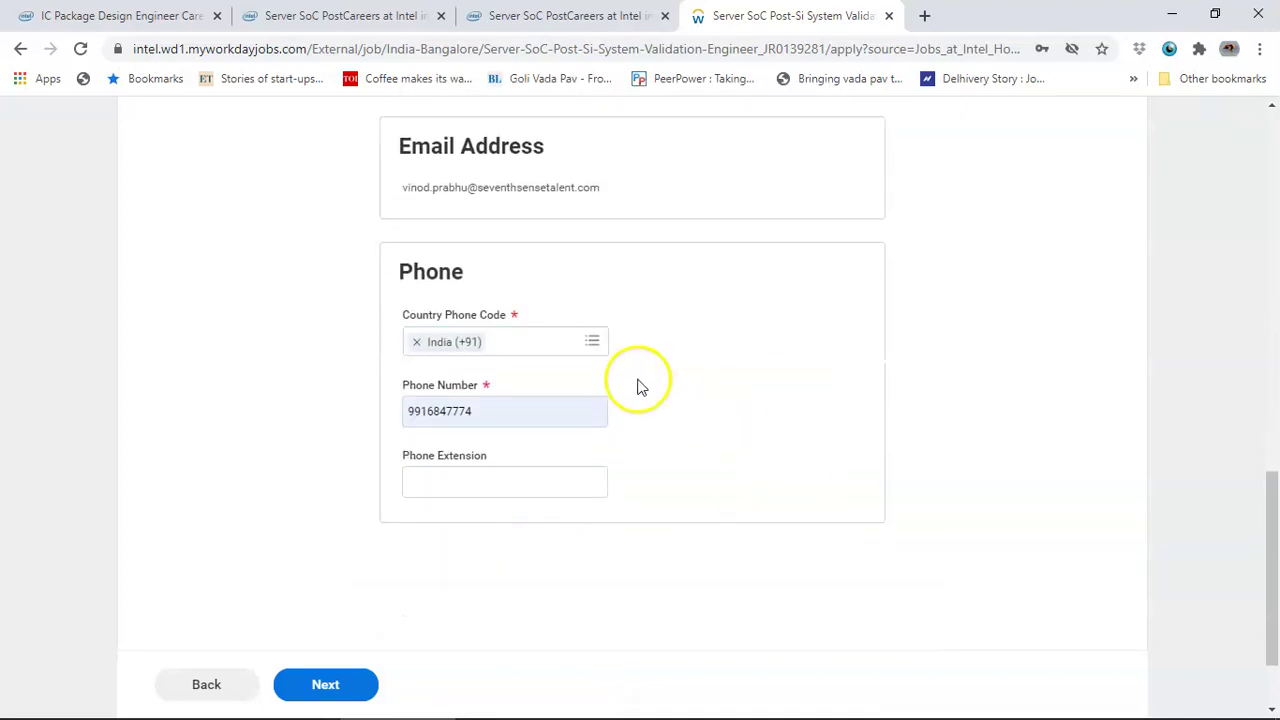
scroll(320, 620, down, 1)
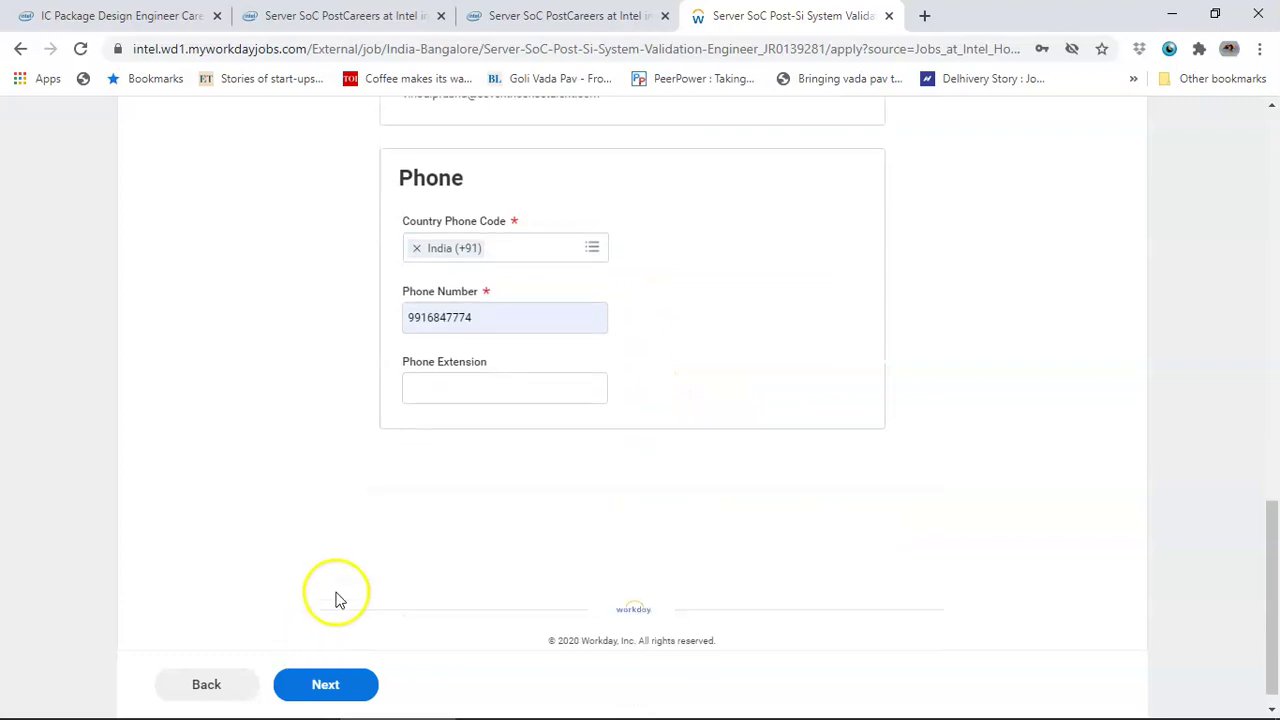
click(335, 683)
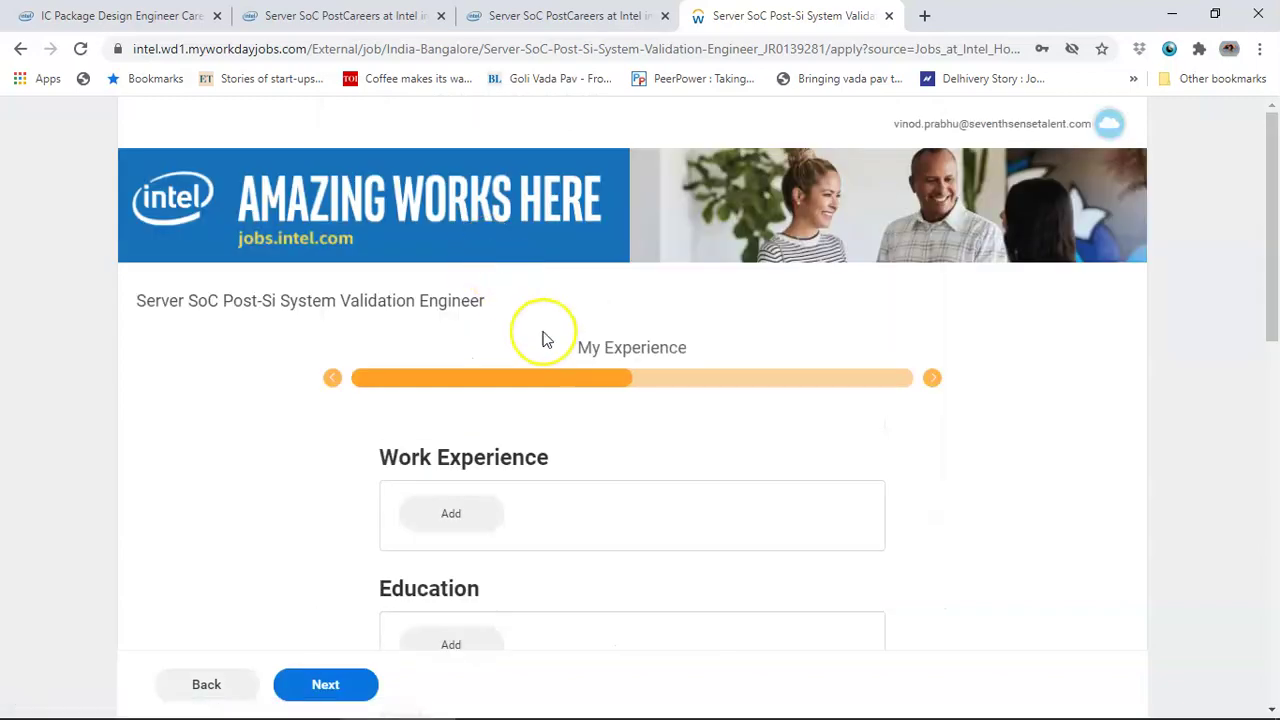
- Add an education entry with school RVCE and degree Bachelors
scroll(545, 340, down, 3)
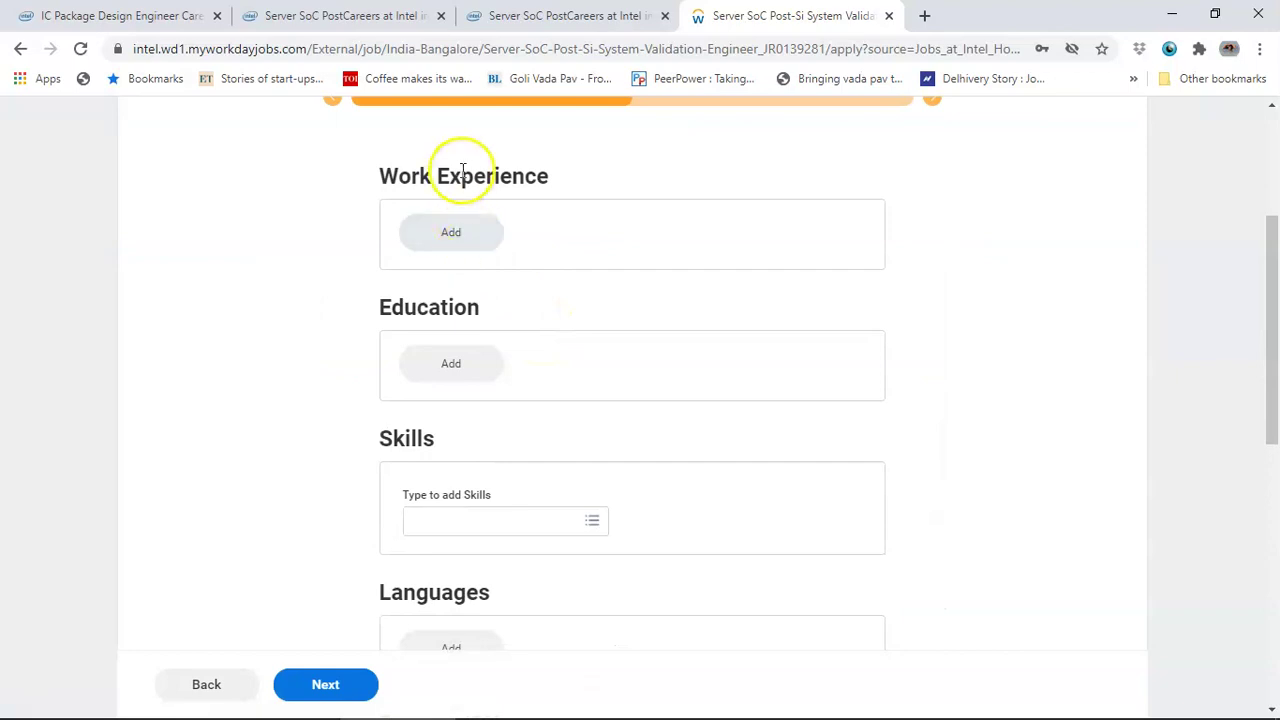
click(462, 368)
click(466, 395)
text(RVCE)
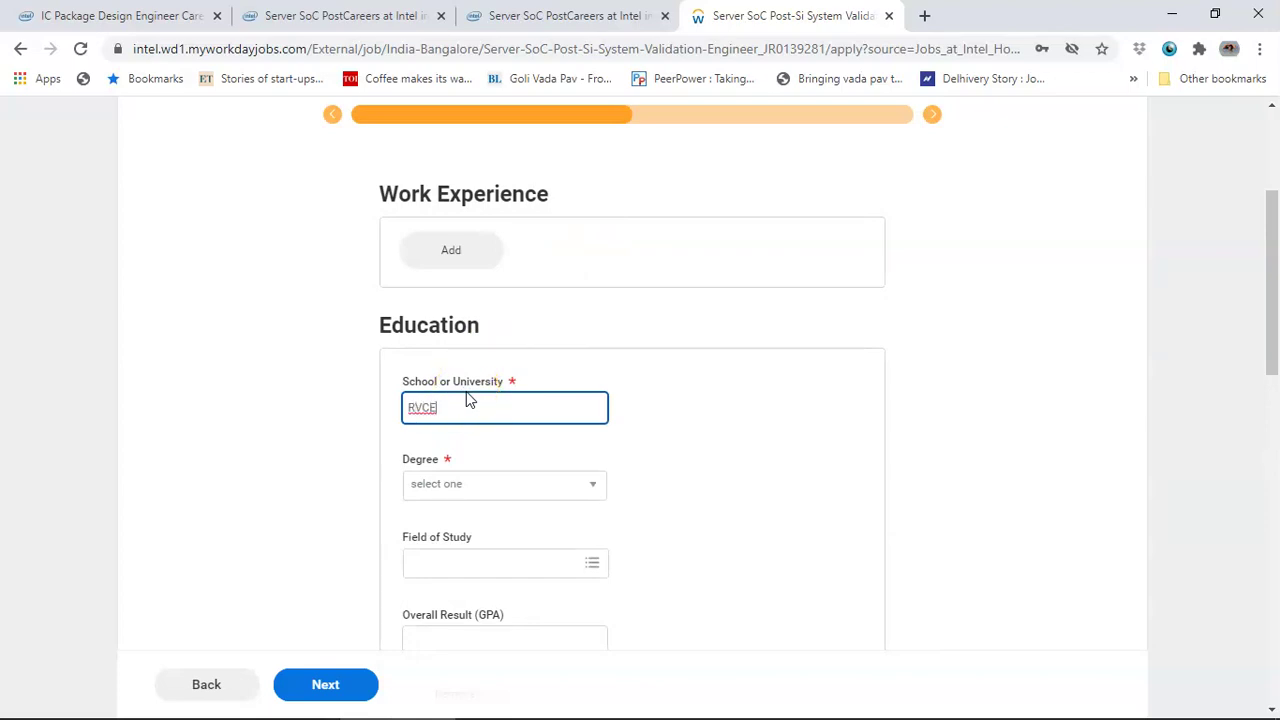
click(517, 486)
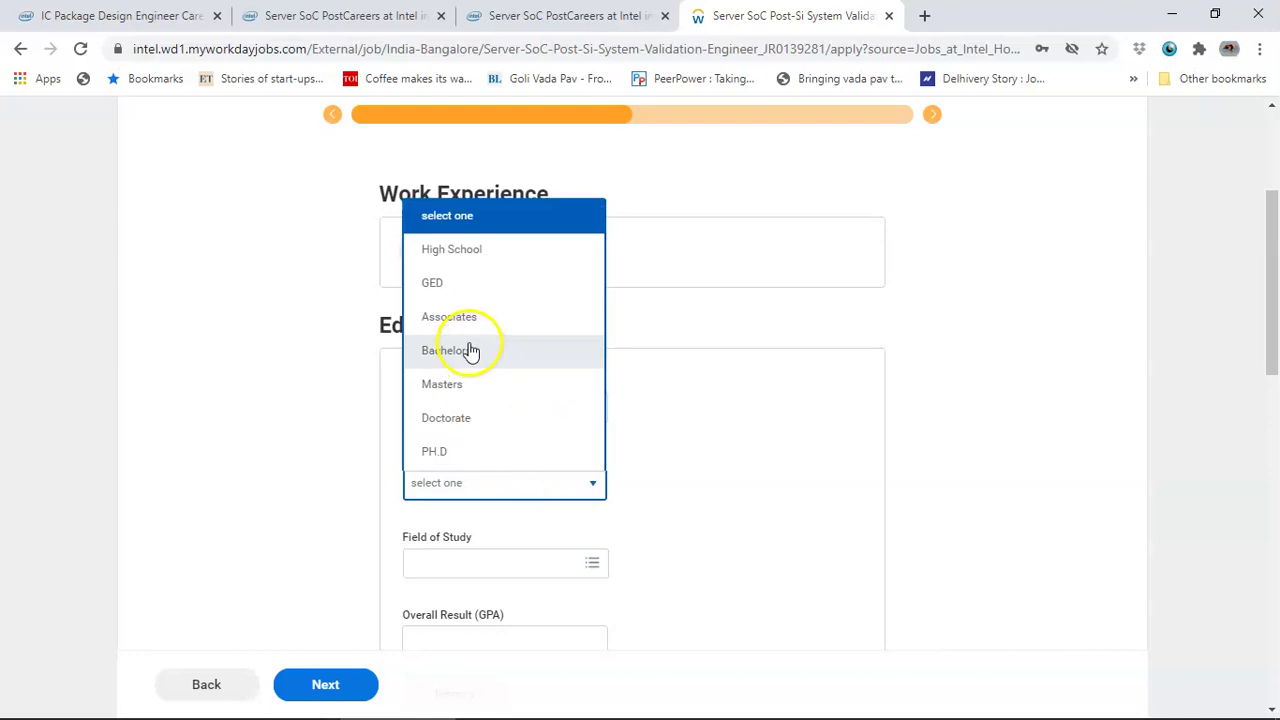
click(466, 352)
- Browse the Field of Study options and close the list without choosing one
click(578, 563)
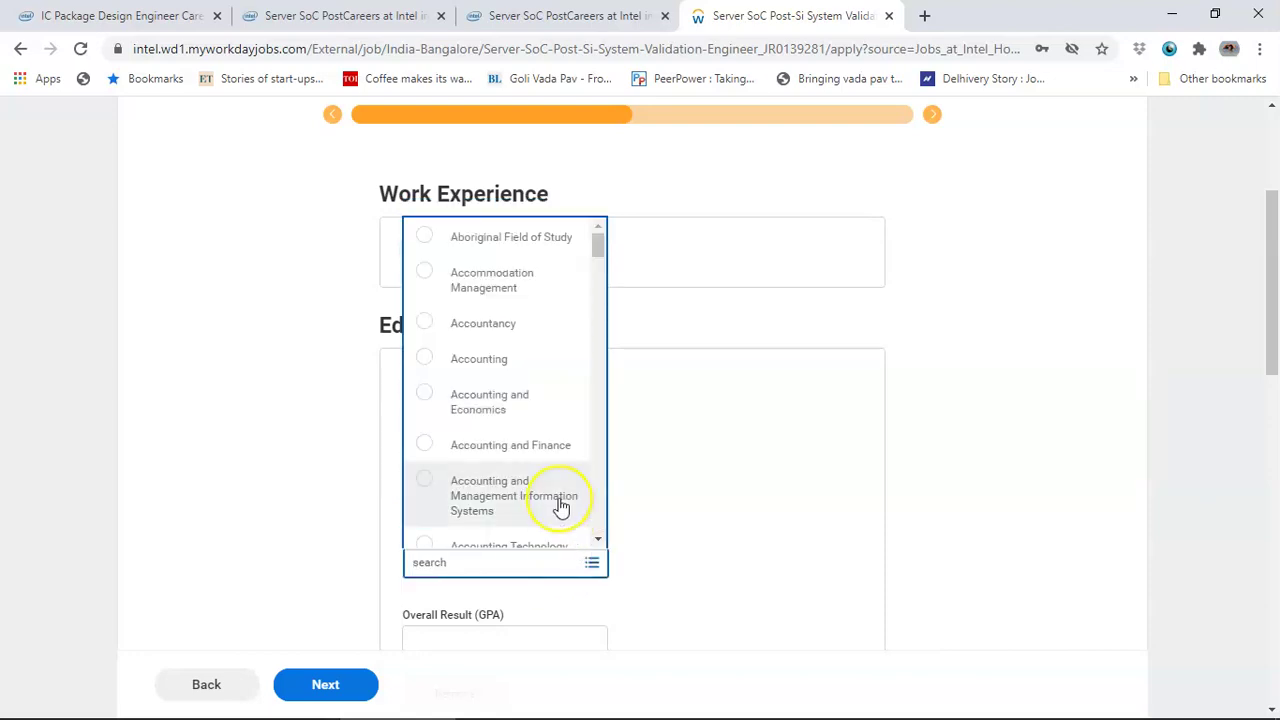
scroll(561, 508, down, 10)
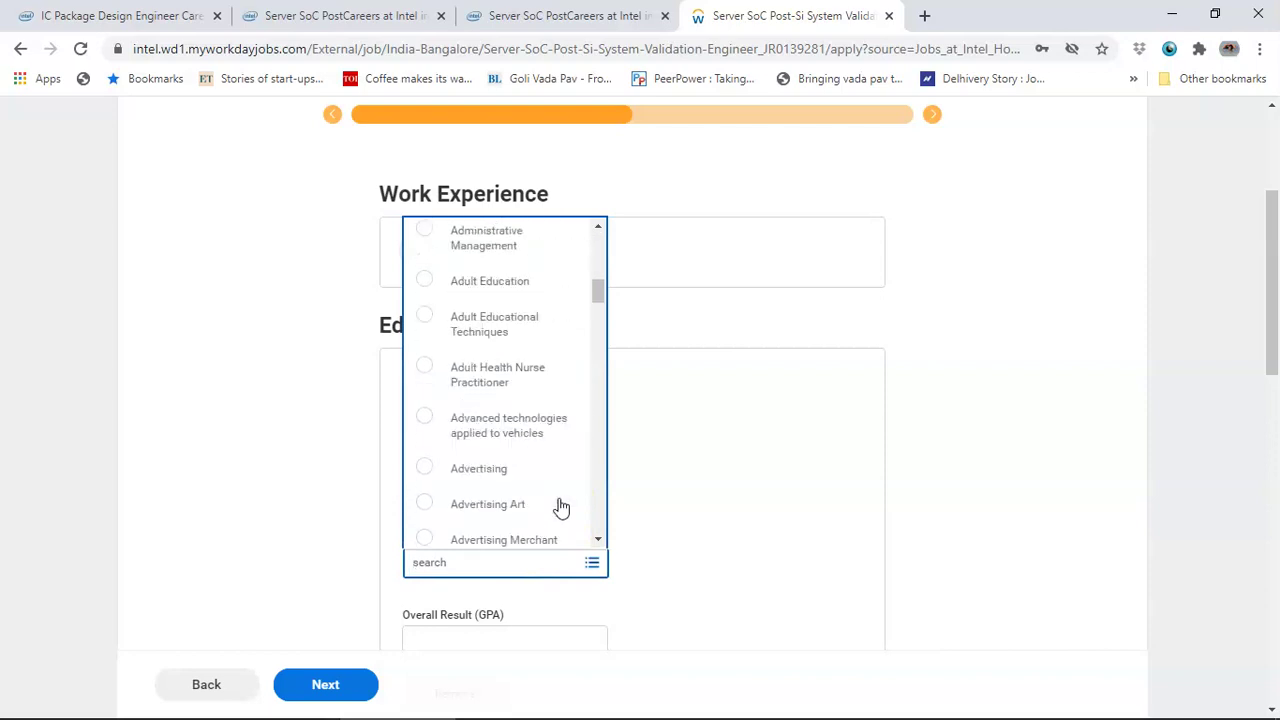
scroll(561, 508, down, 15)
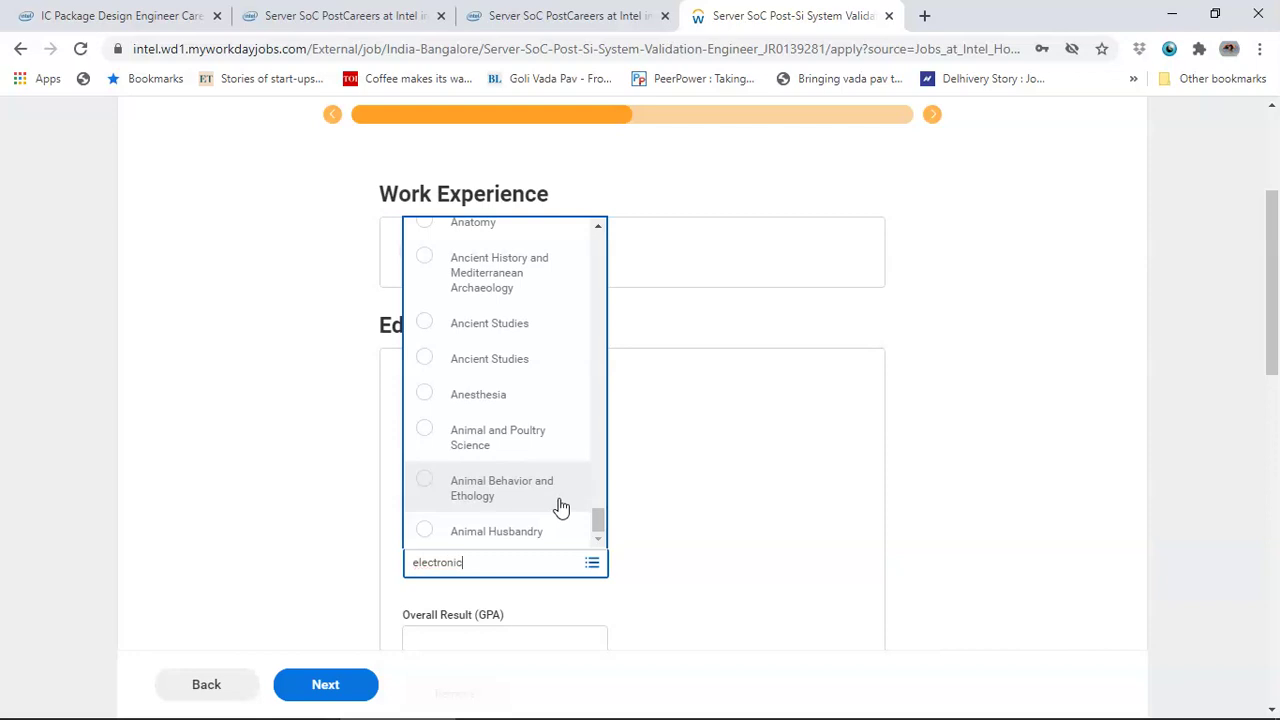
scroll(560, 507, down, 3)
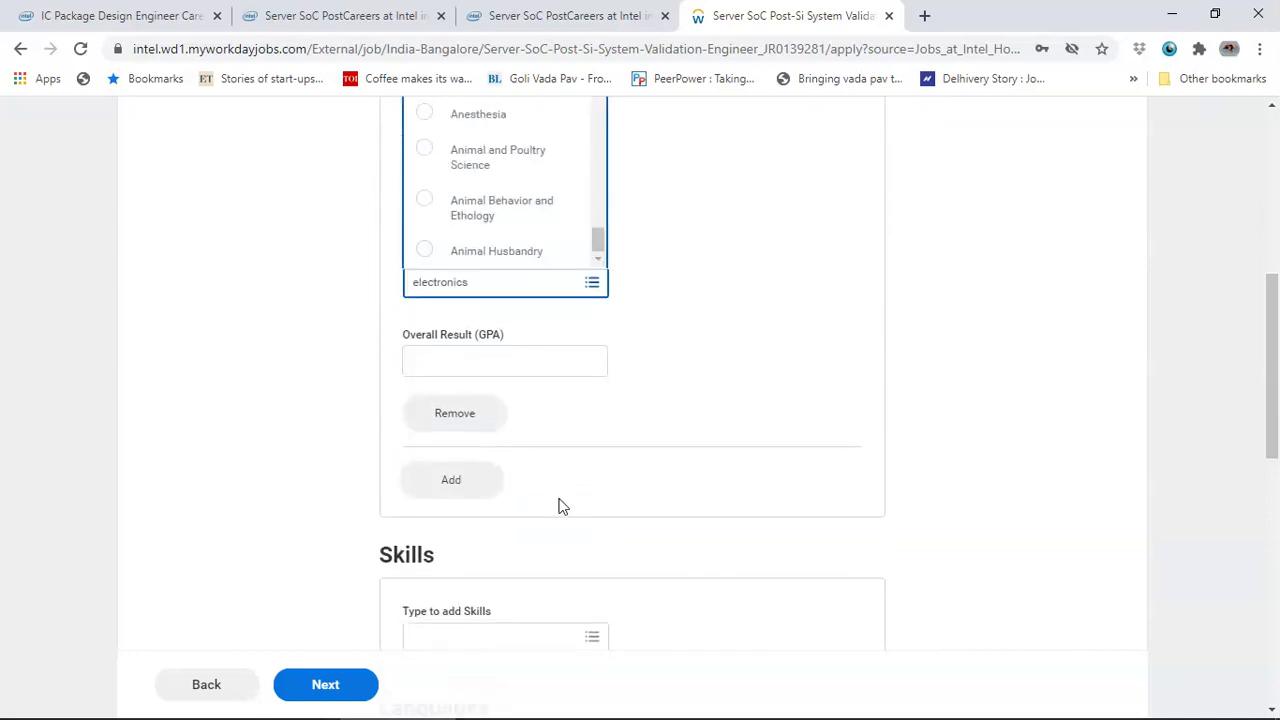
scroll(560, 507, up, 4)
scroll(560, 507, down, 2)
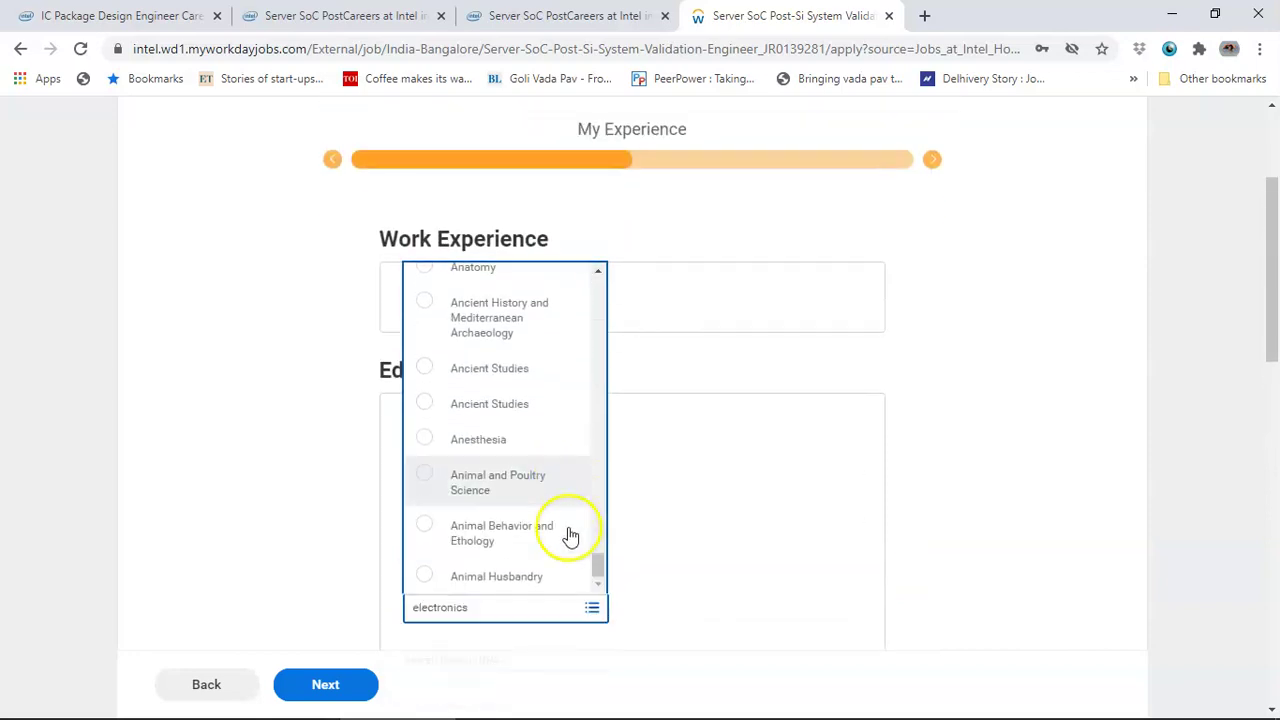
drag(591, 474, 594, 466)
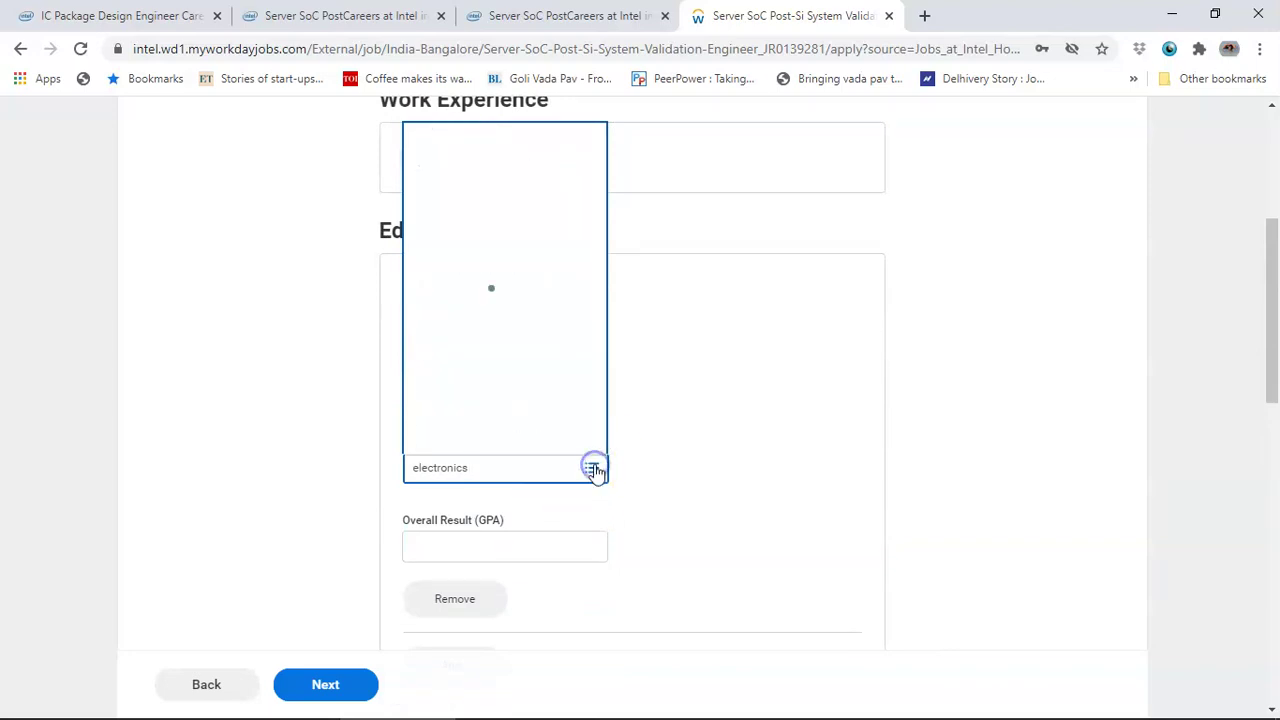
click(594, 471)
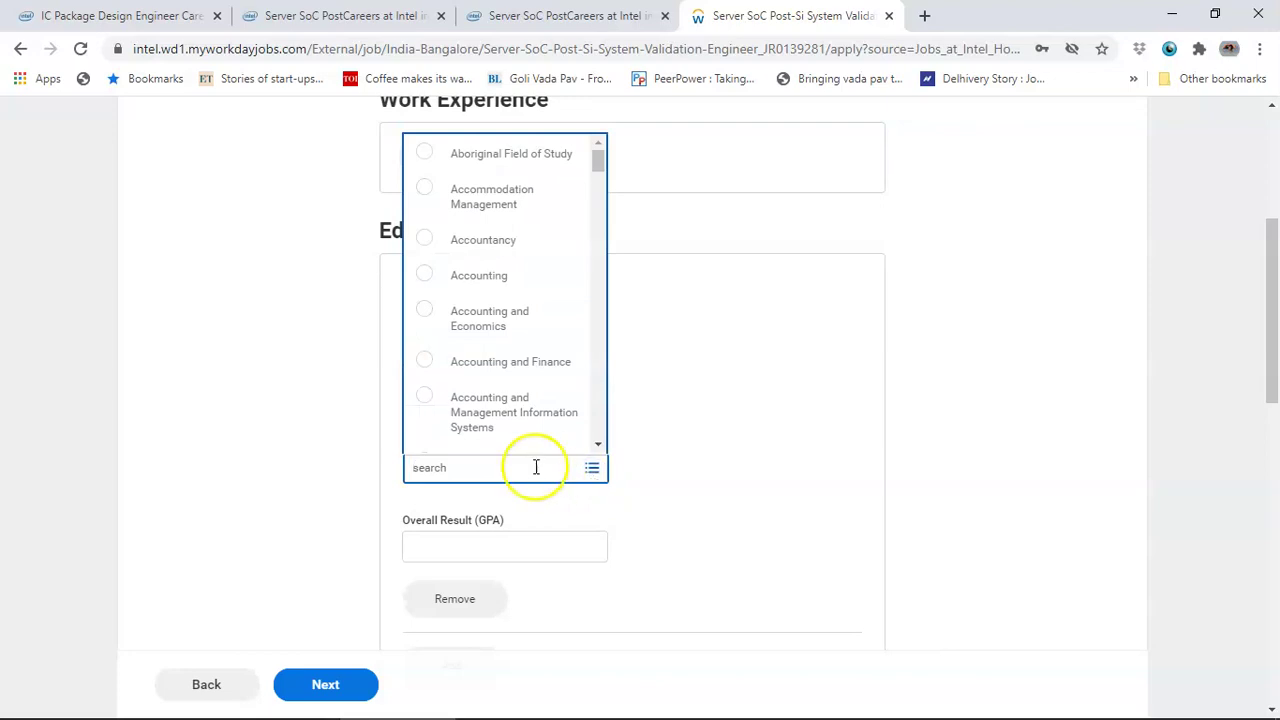
drag(597, 162, 610, 146)
click(802, 404)
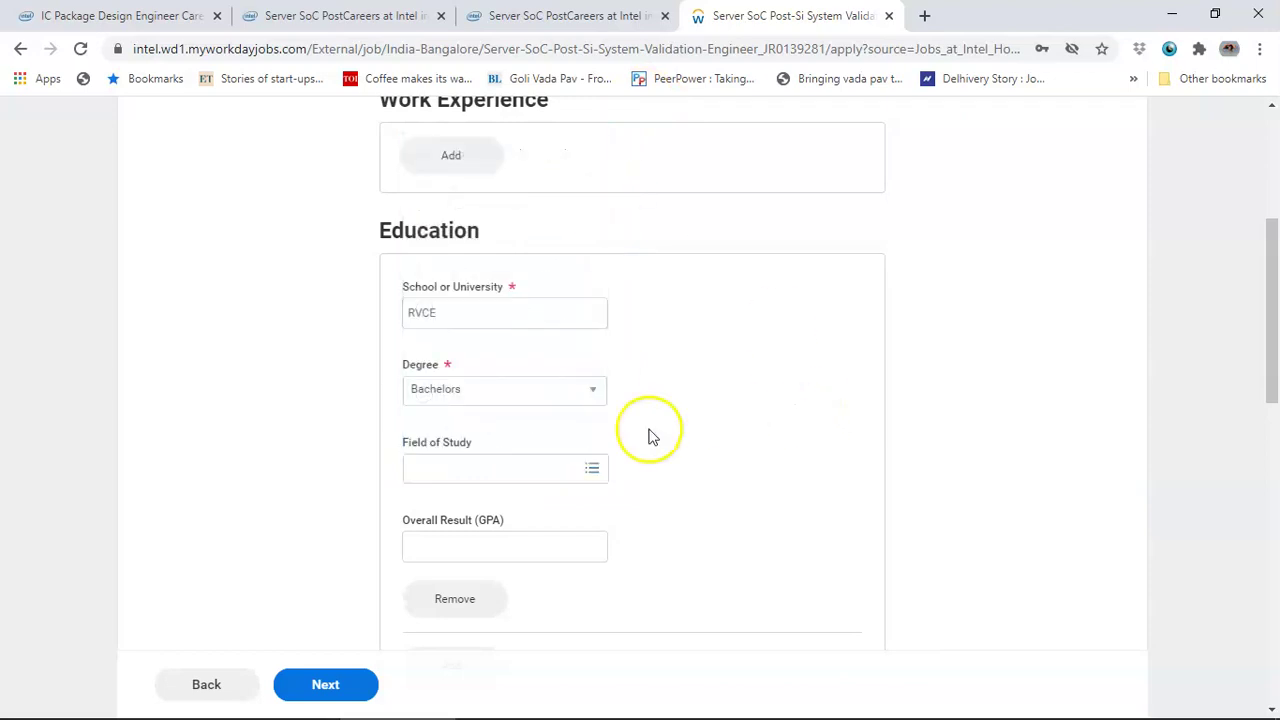
- Search Field of Study, first for 'computer', then choose Electronics
click(533, 467)
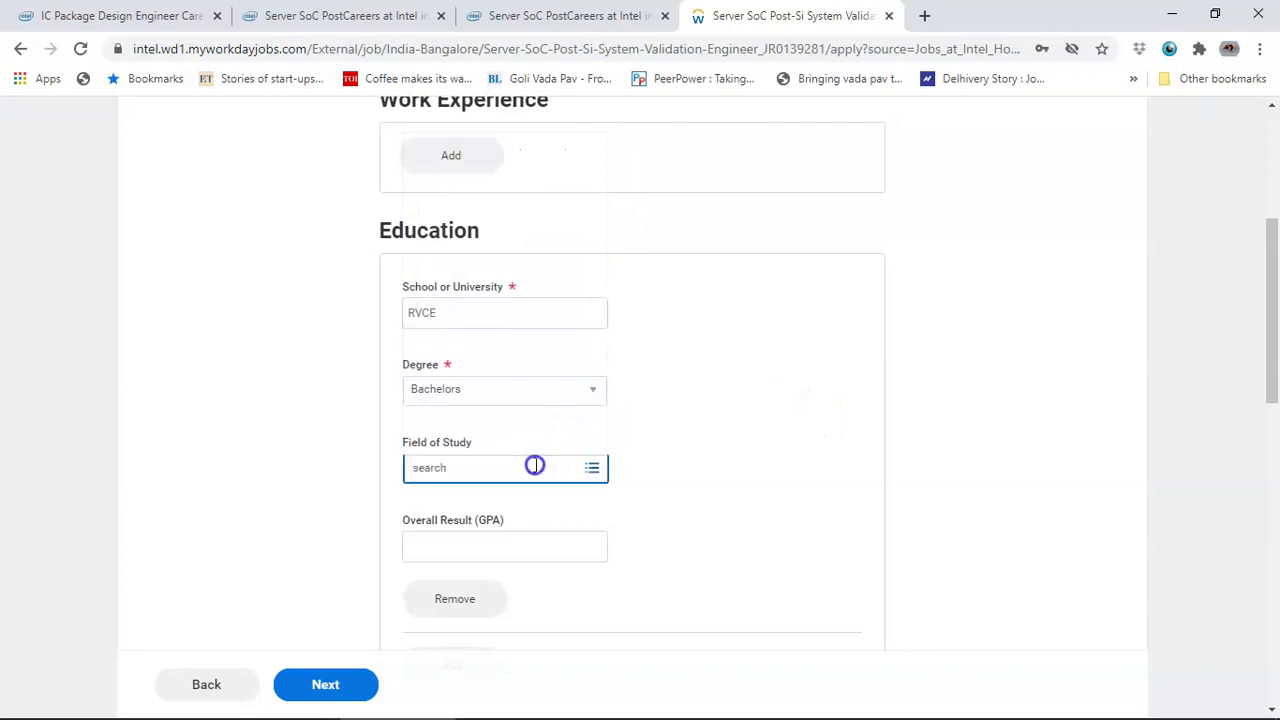
text(compute)
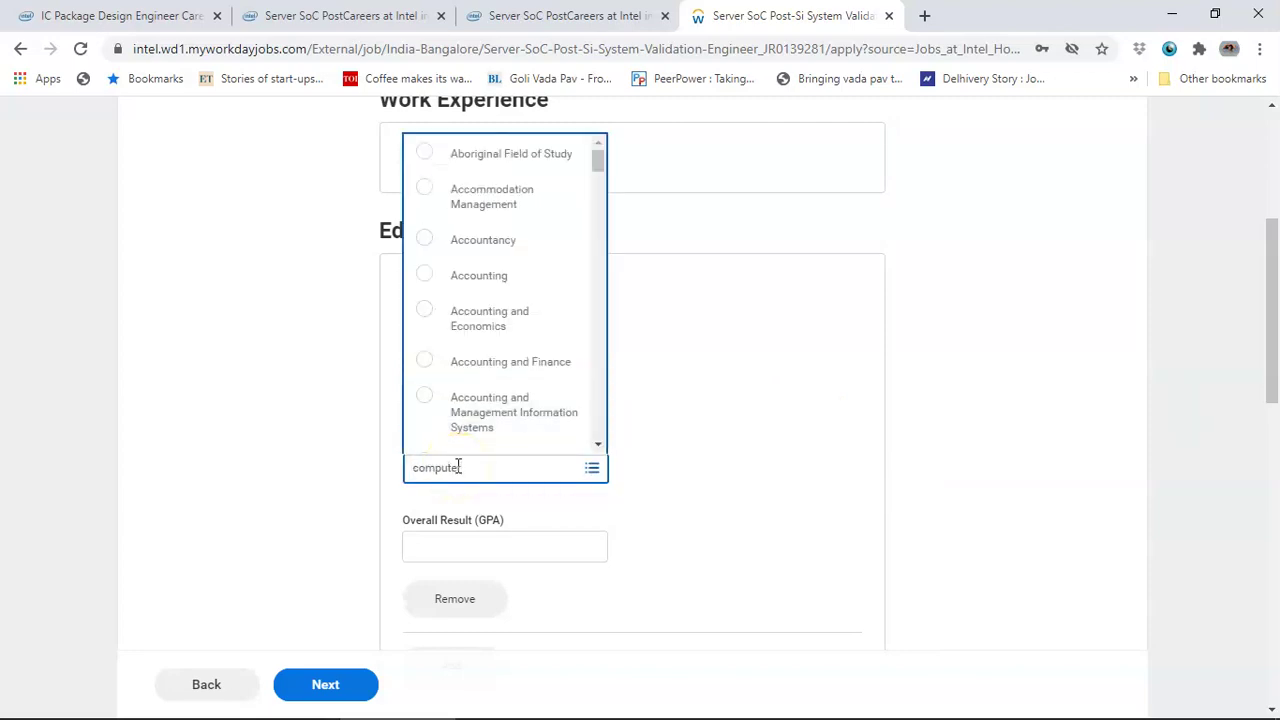
text(r)
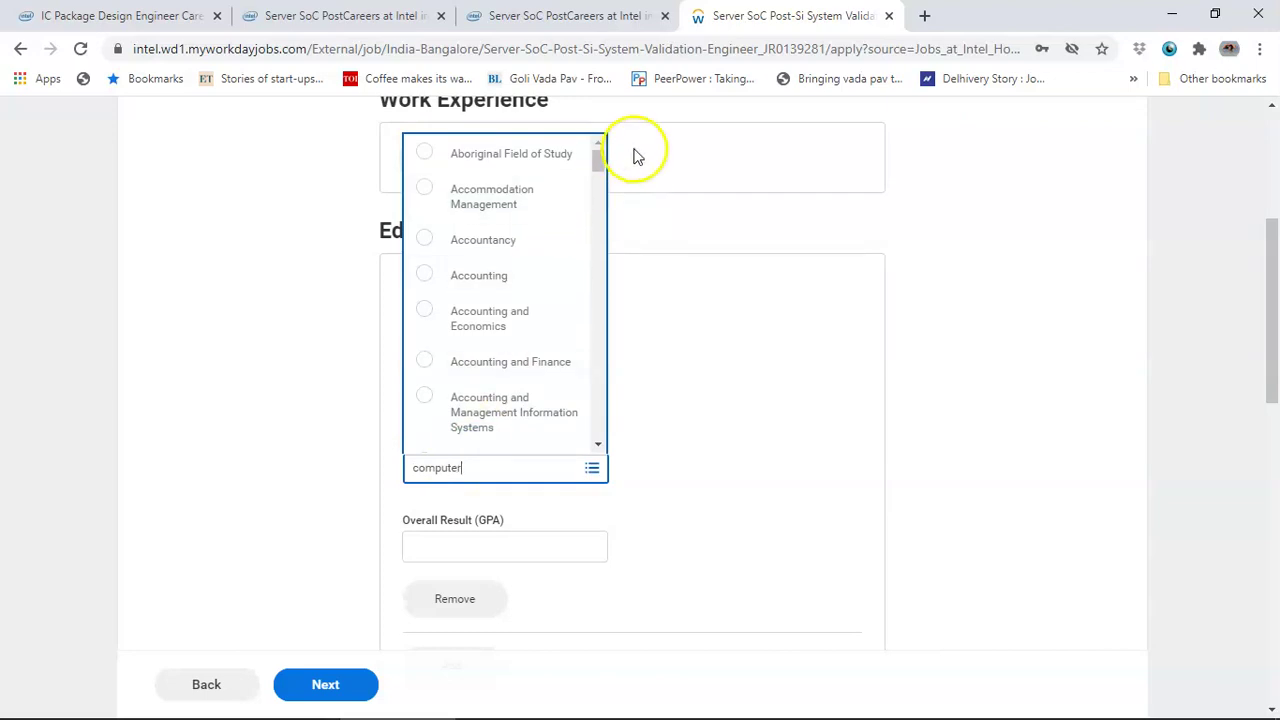
click(599, 162)
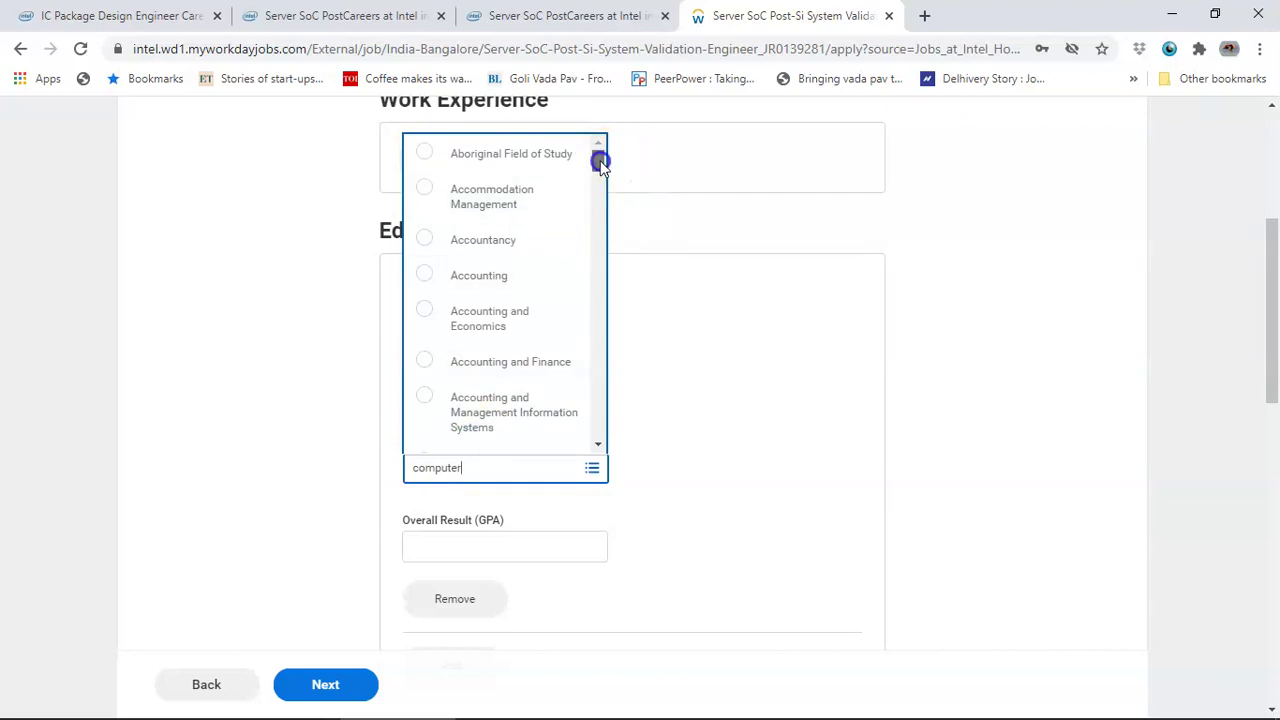
drag(600, 165, 627, 447)
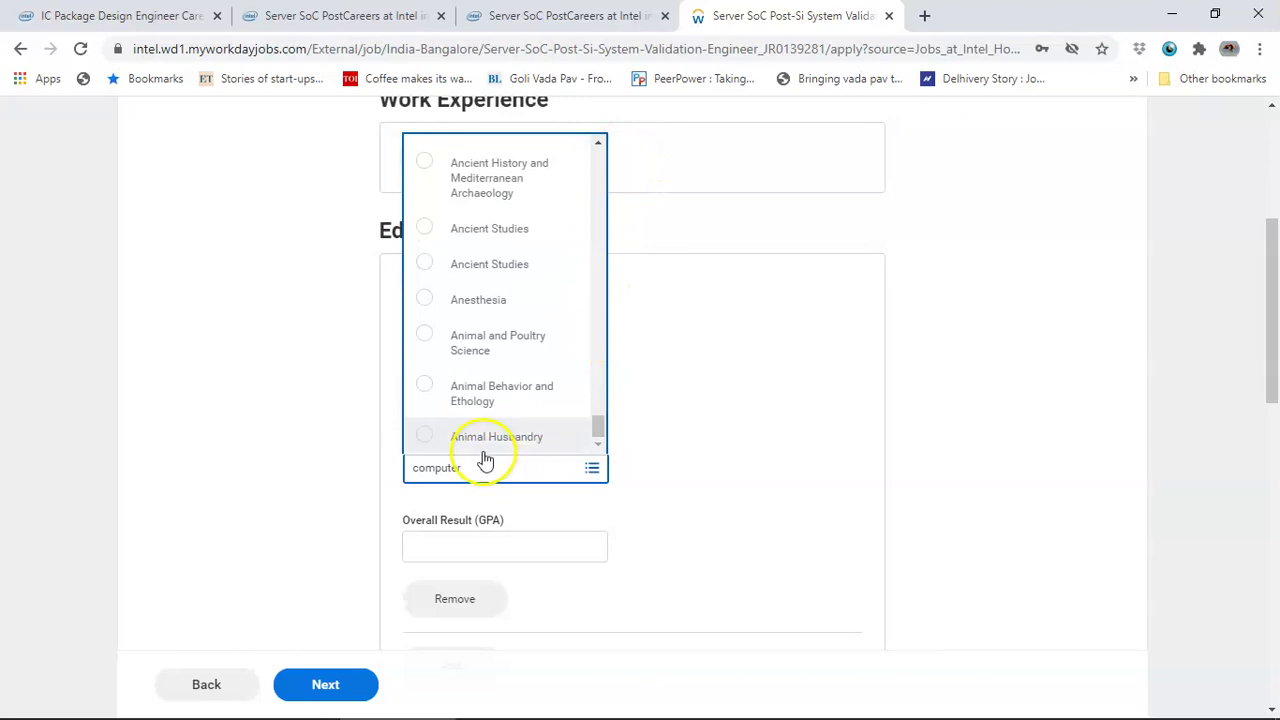
drag(517, 469, 64, 455)
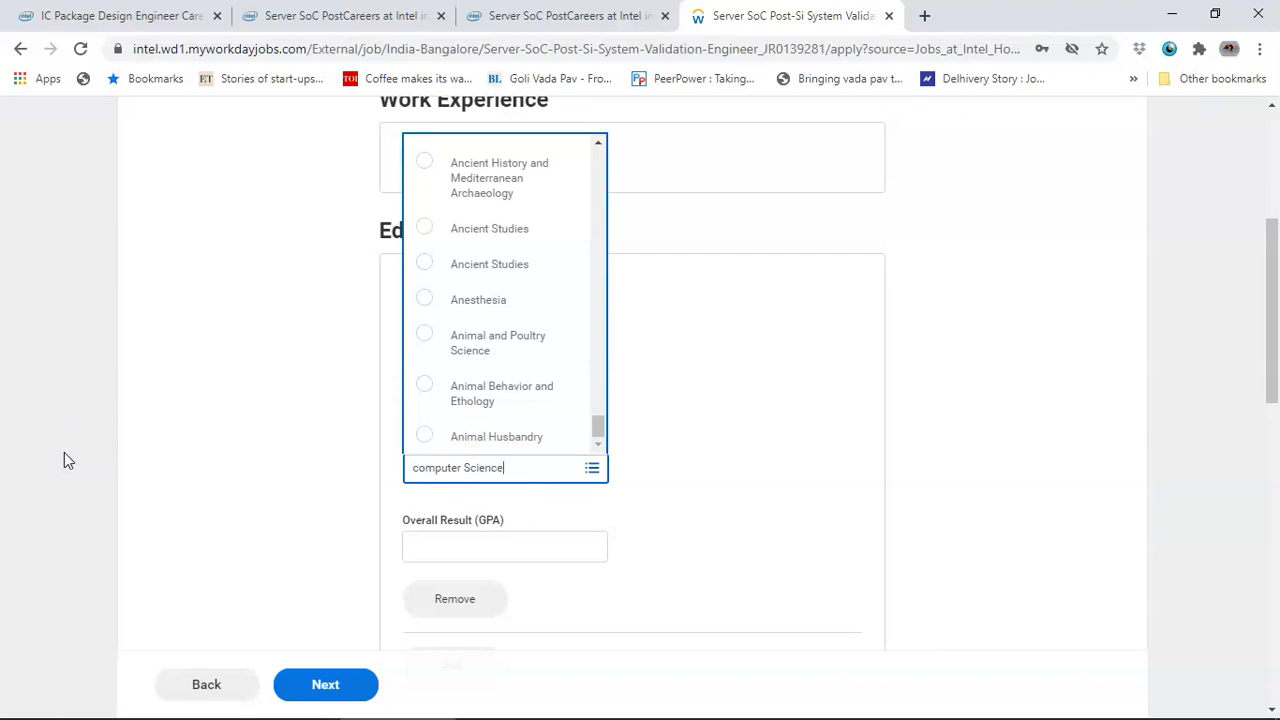
key(Return)
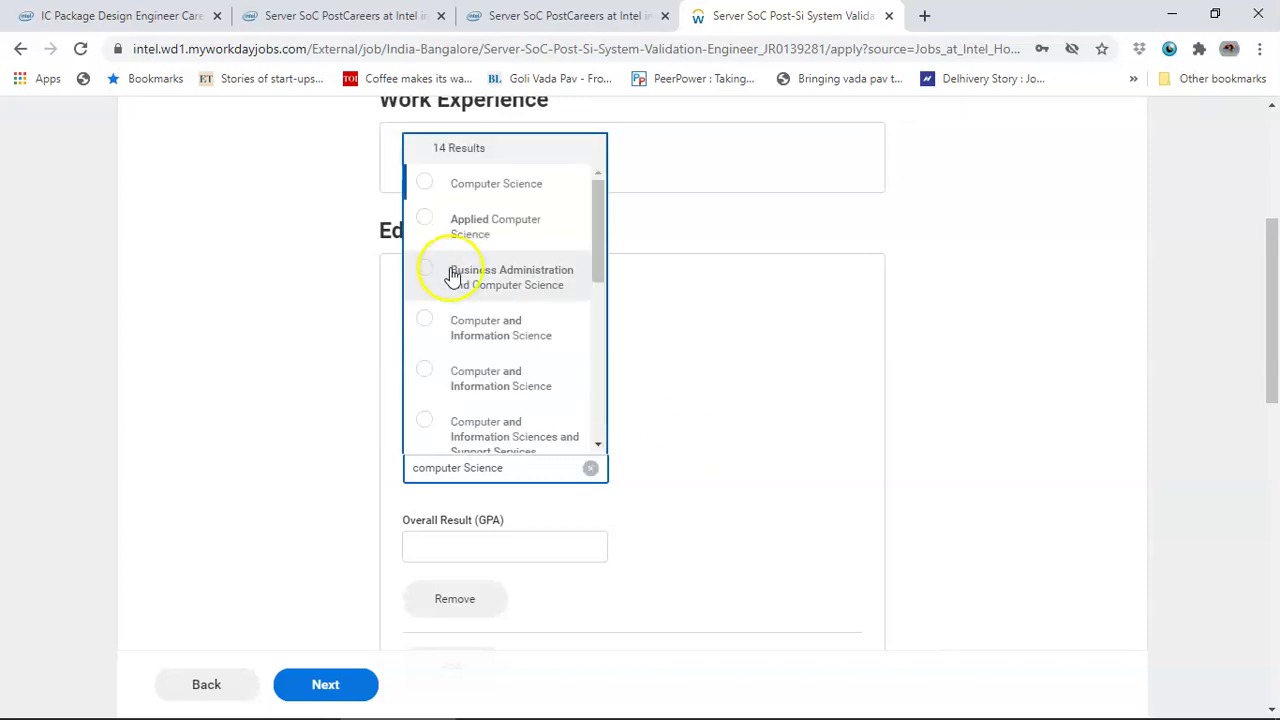
drag(526, 471, 214, 473)
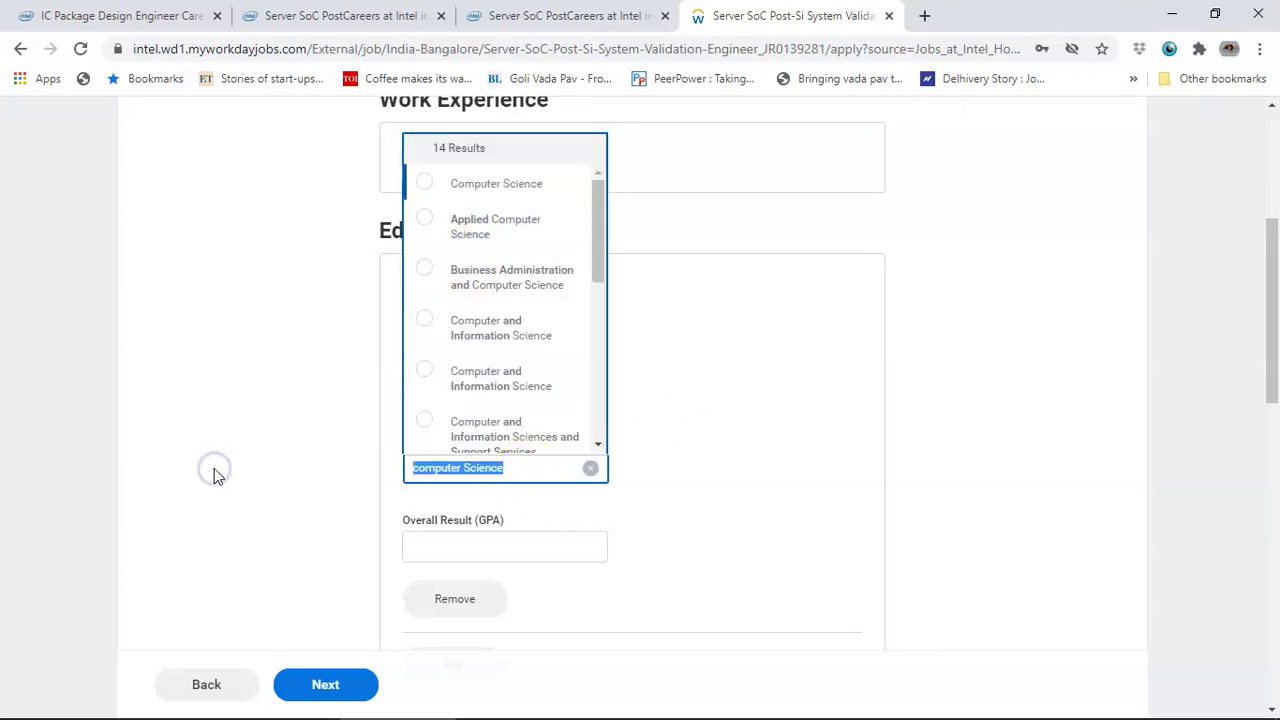
text(electronics)
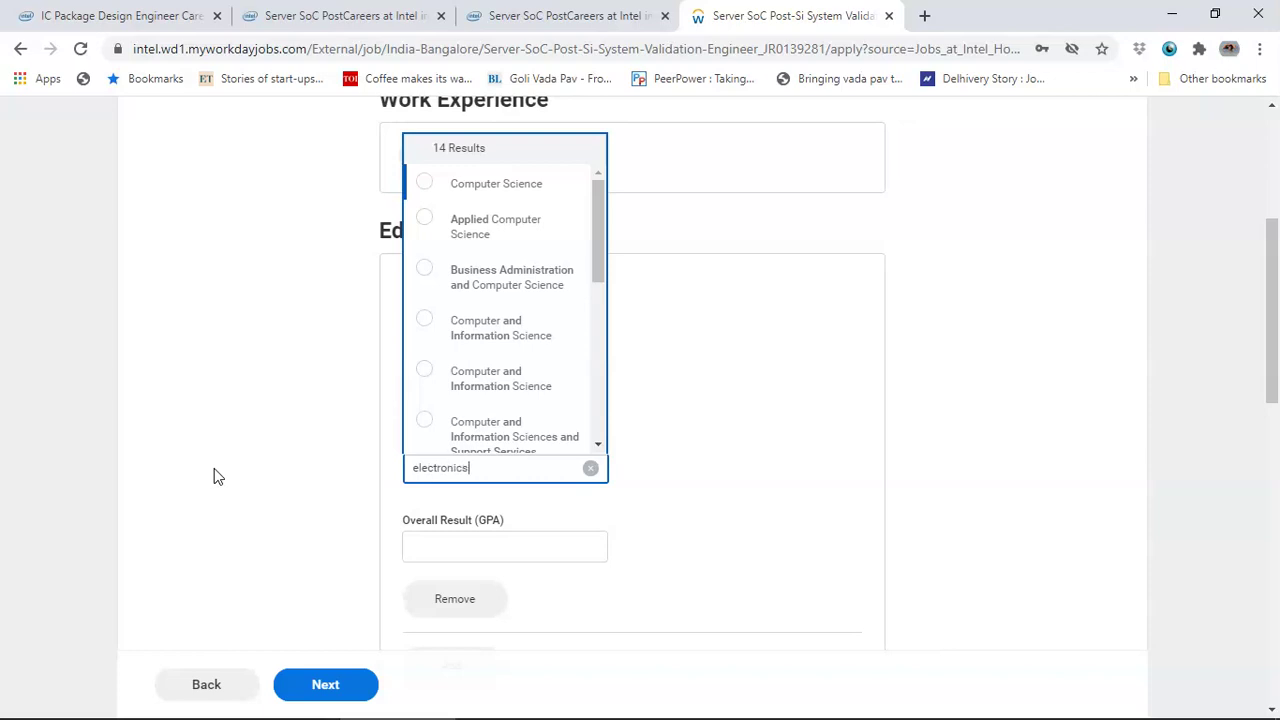
key(Return)
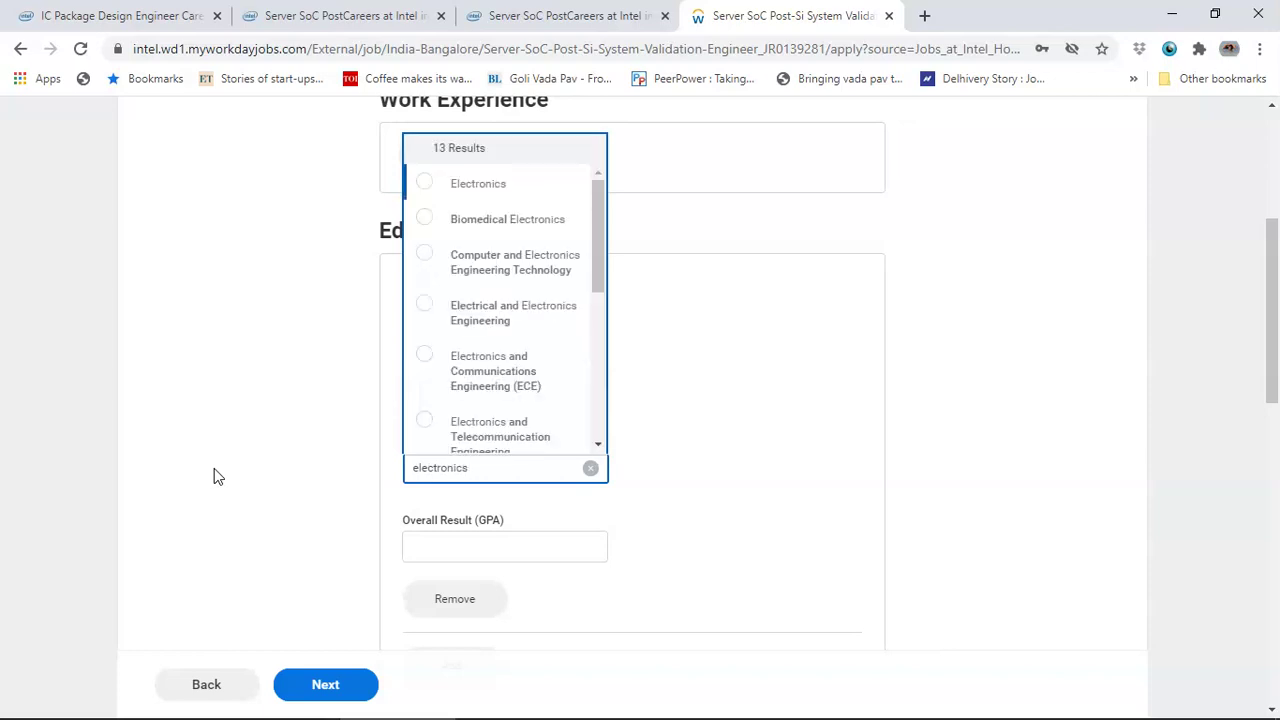
click(444, 186)
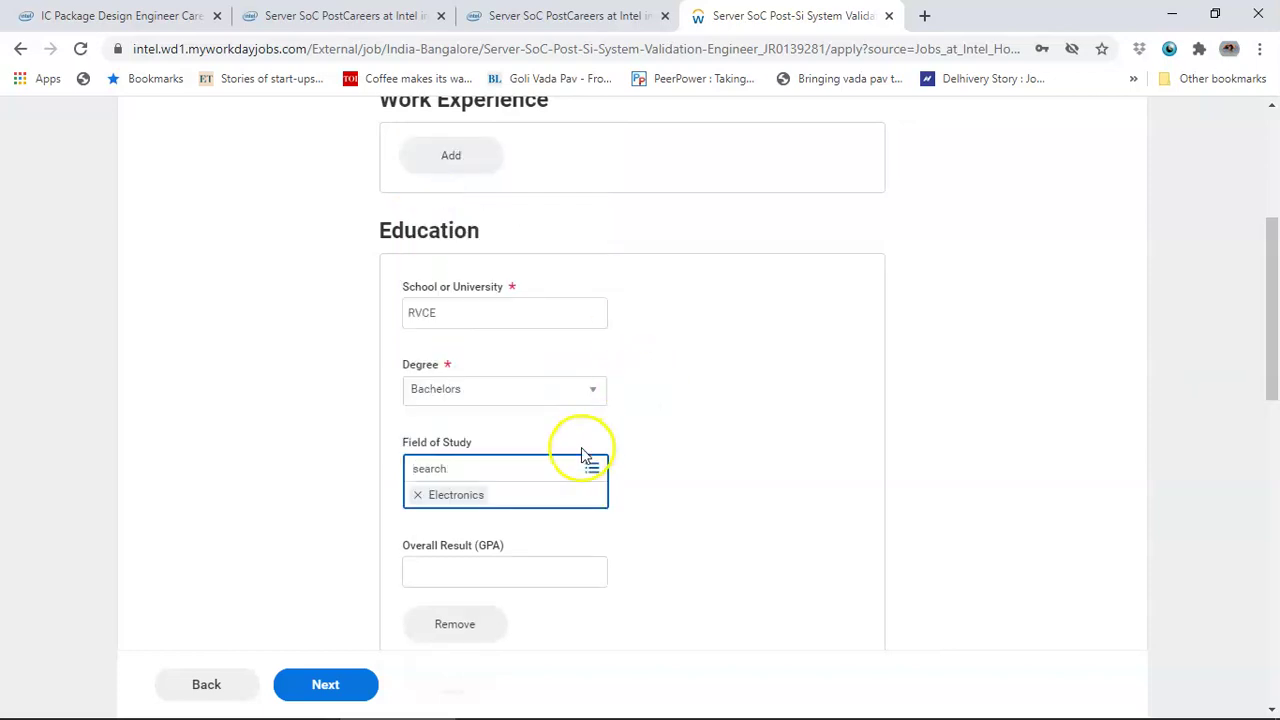
- Enter 8.5 as the overall GPA
click(522, 586)
text(8.5)
click(745, 458)
scroll(745, 458, down, 2)
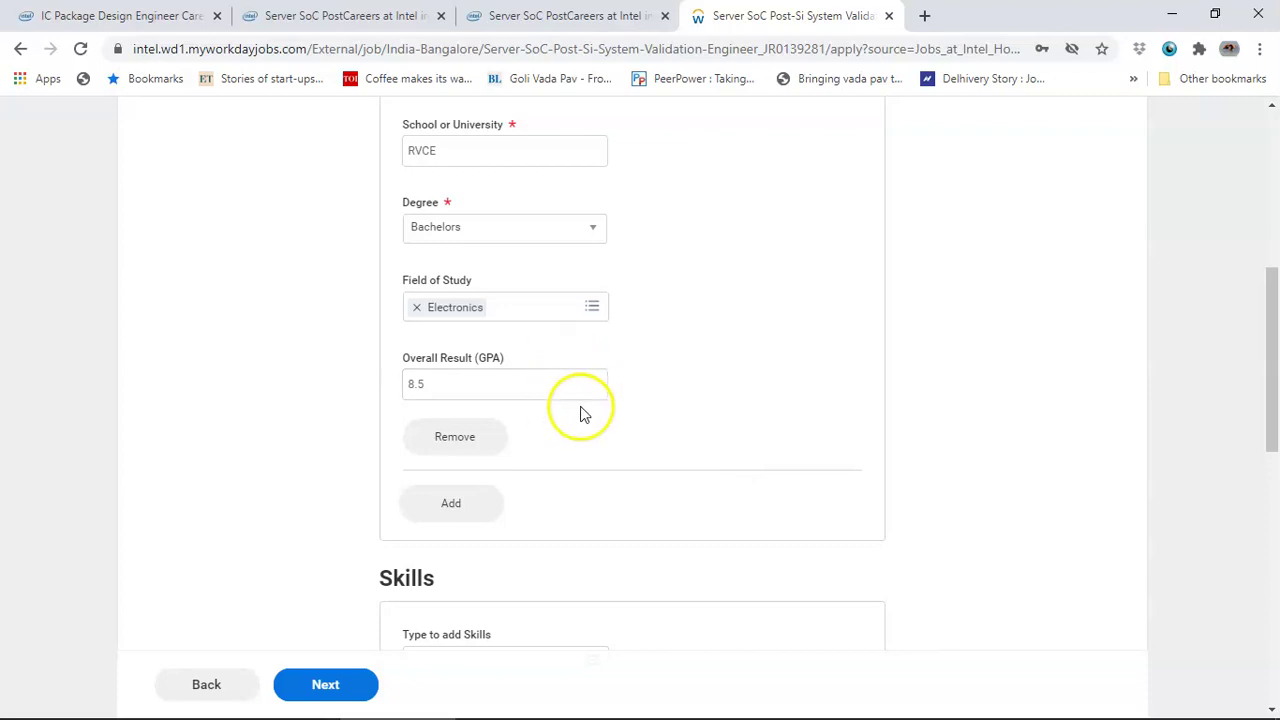
scroll(585, 415, up, 1)
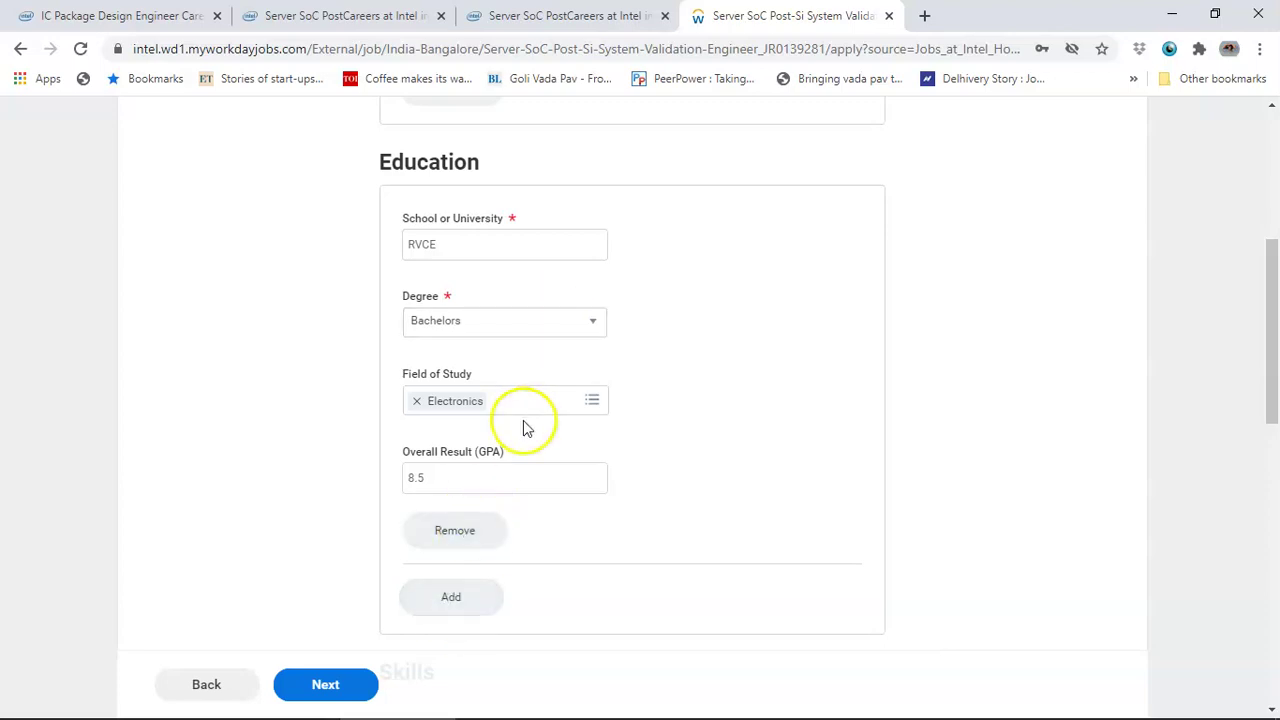
scroll(525, 425, down, 3)
- Add VLSI Design and Networking to the Skills list
click(479, 479)
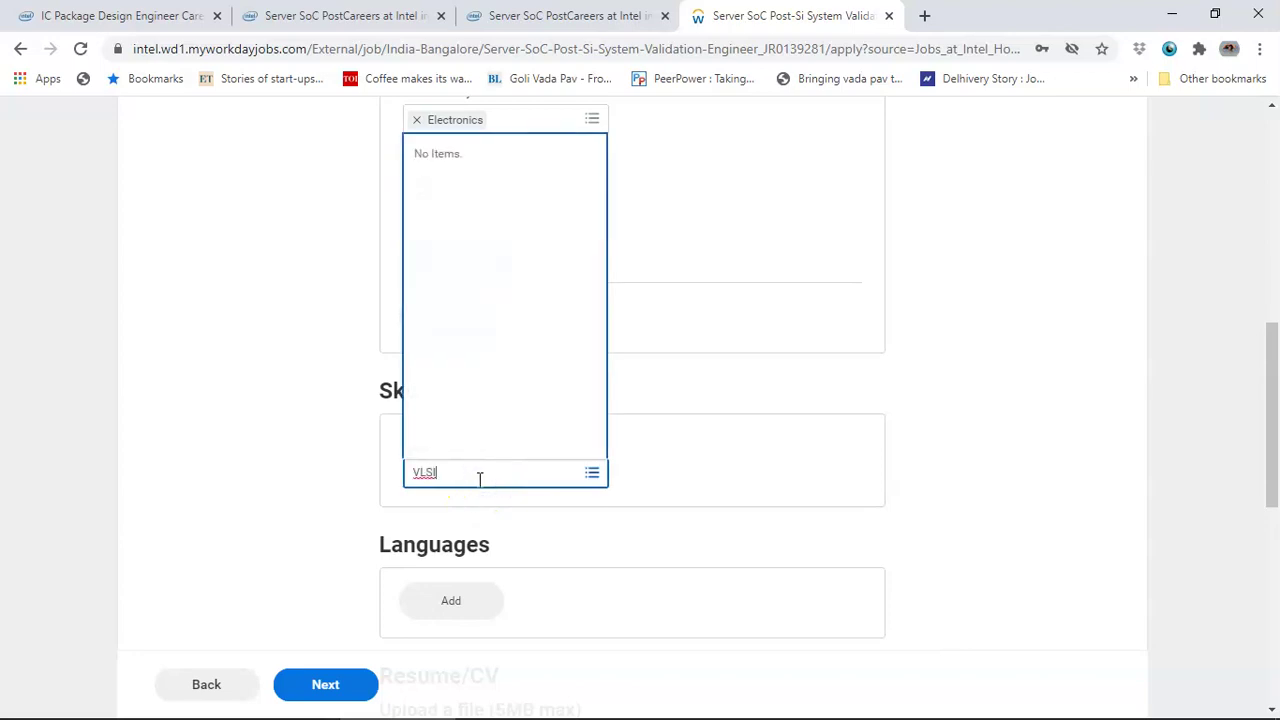
click(487, 368)
click(476, 294)
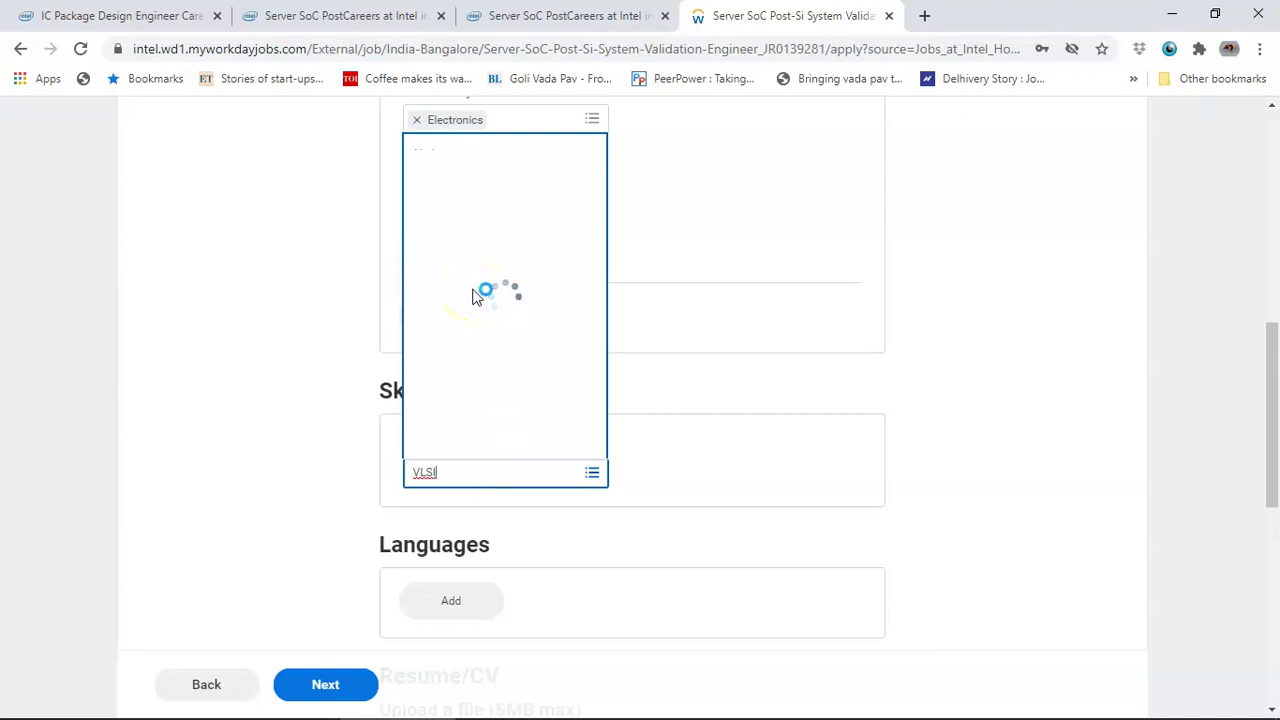
click(455, 243)
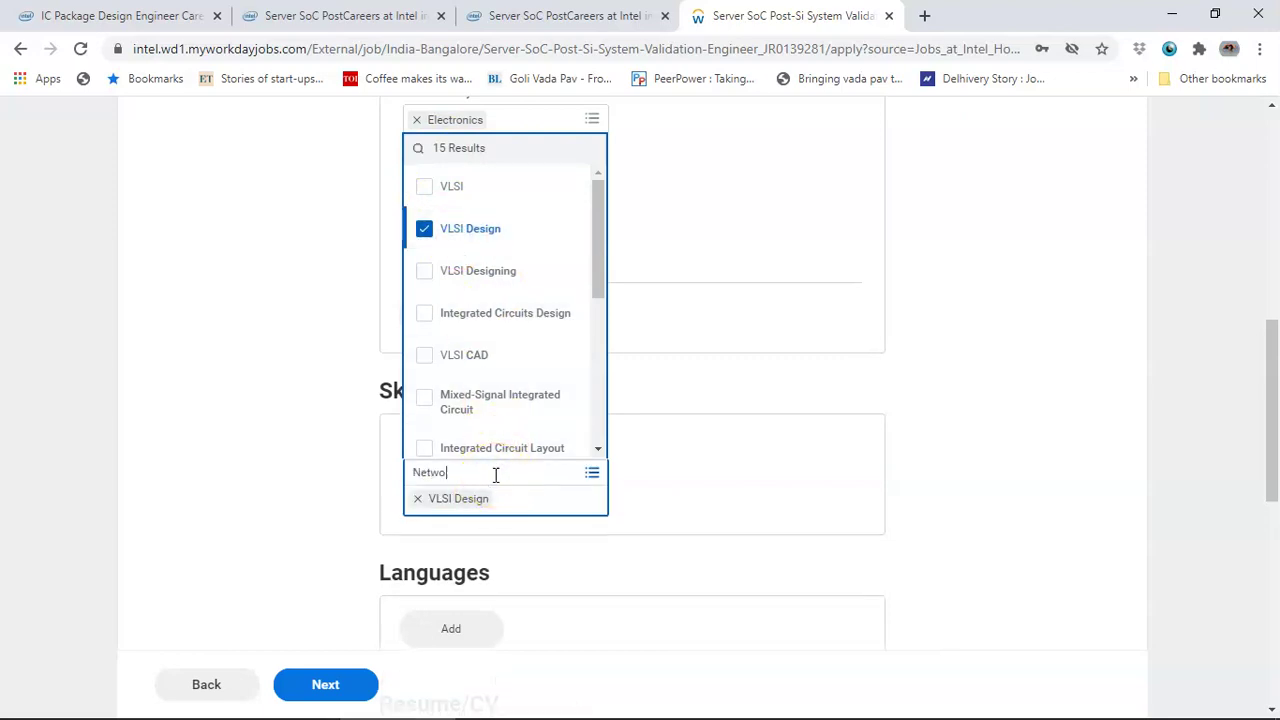
key(Return)
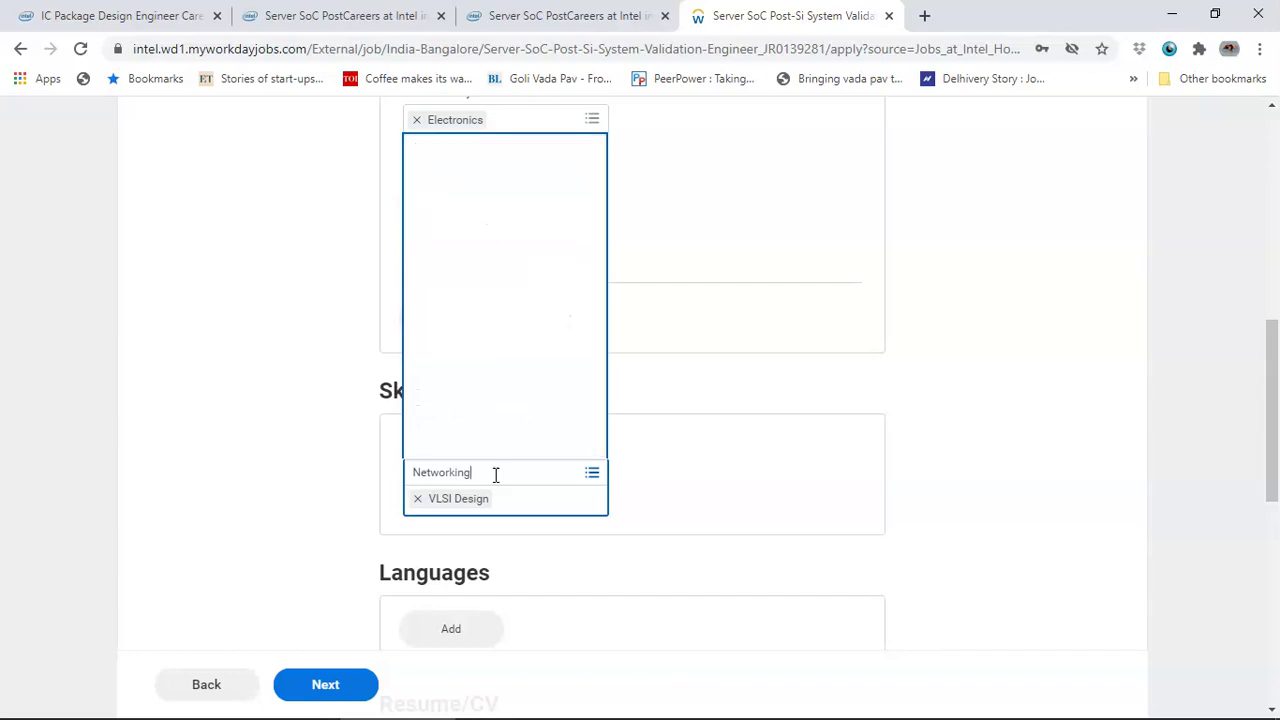
click(443, 186)
click(737, 426)
- Add a new blank language entry under Languages
scroll(737, 430, down, 2)
click(470, 425)
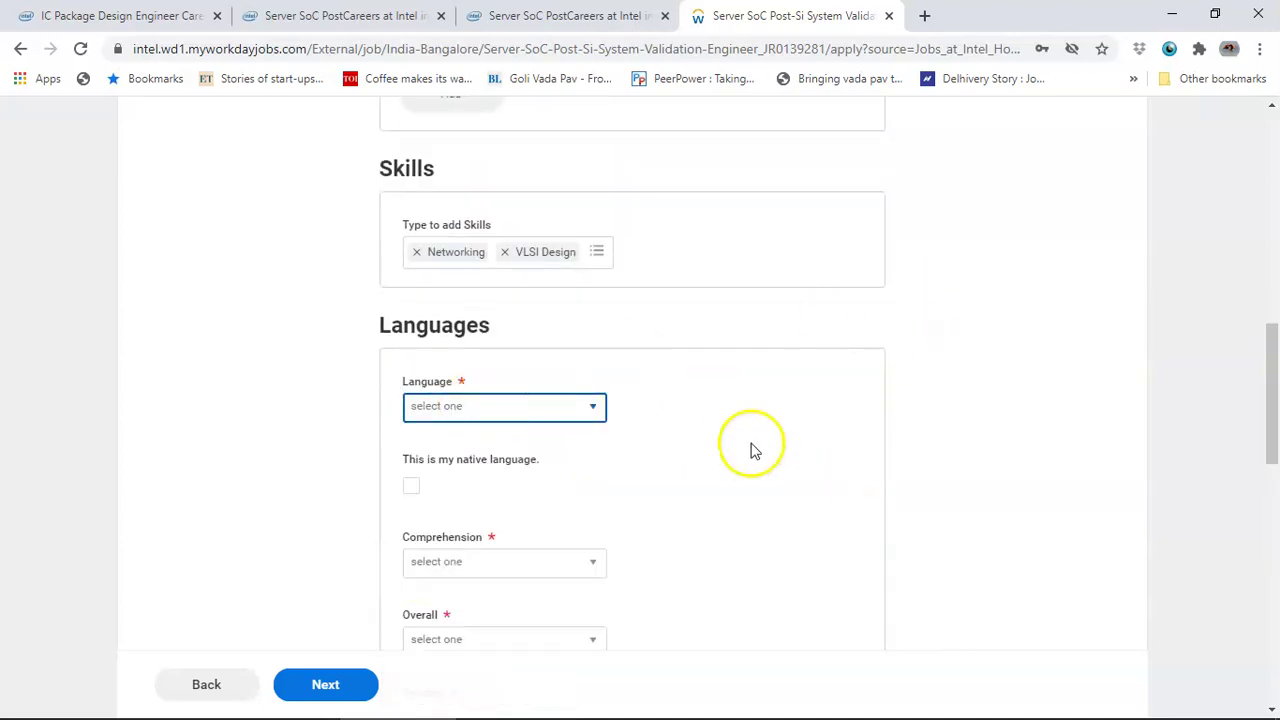
scroll(690, 446, down, 2)
- Choose English as the language and rate Comprehension and Overall 4 - Advanced
click(565, 230)
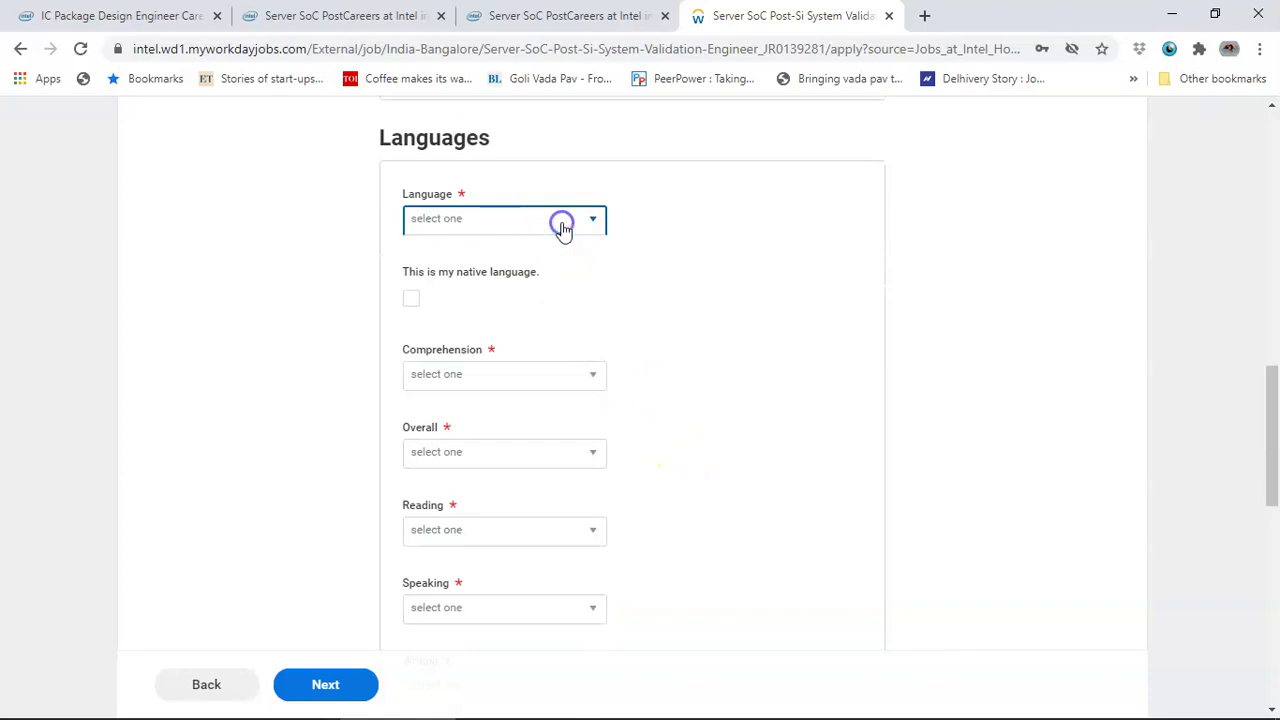
click(541, 226)
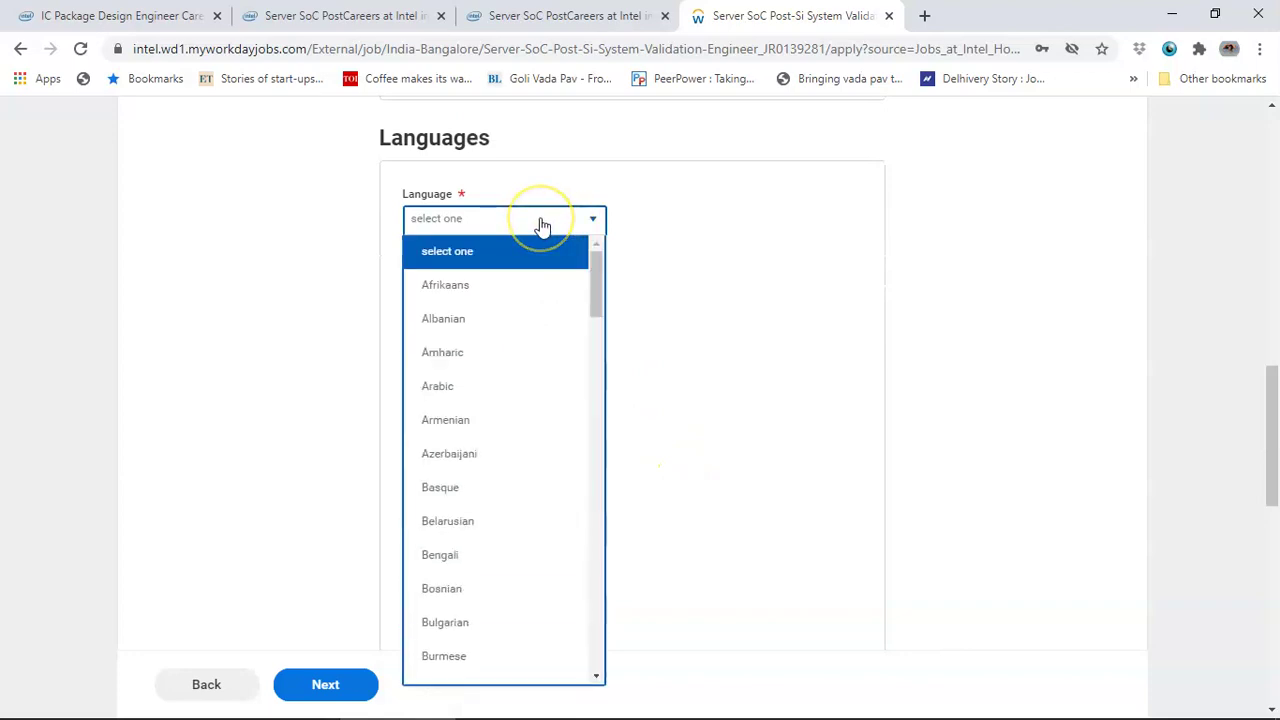
key(e)
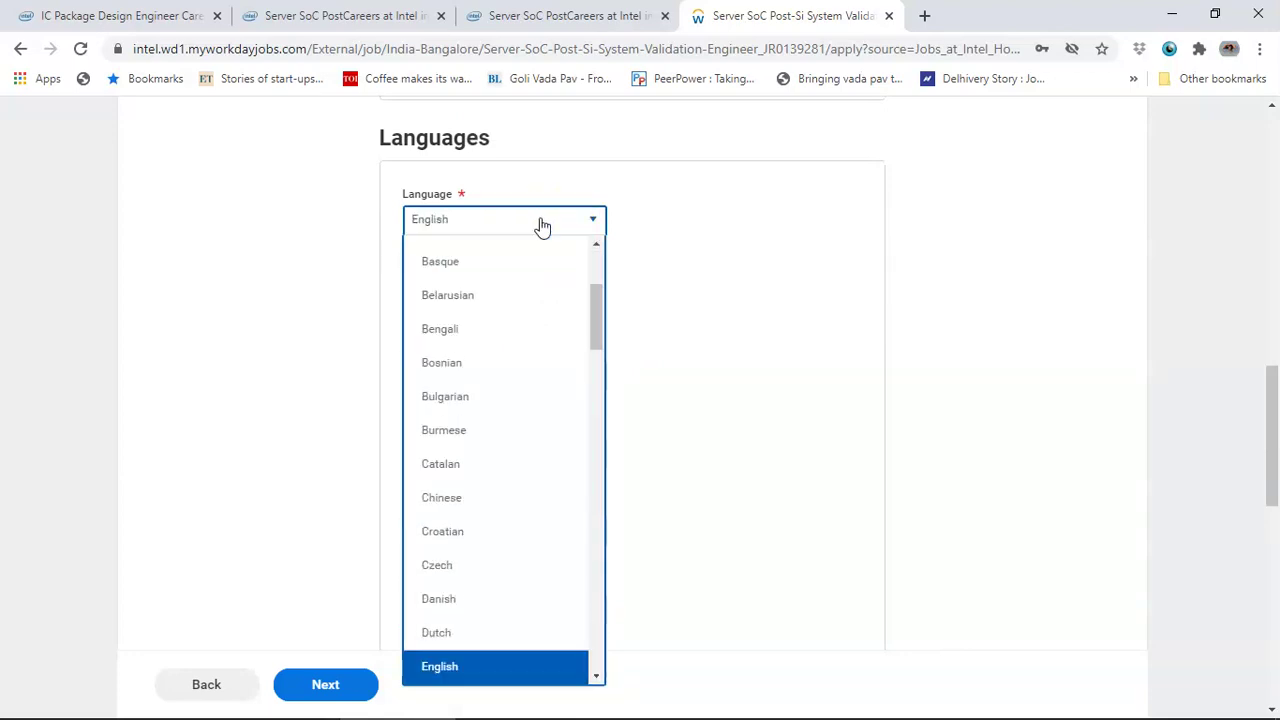
click(443, 666)
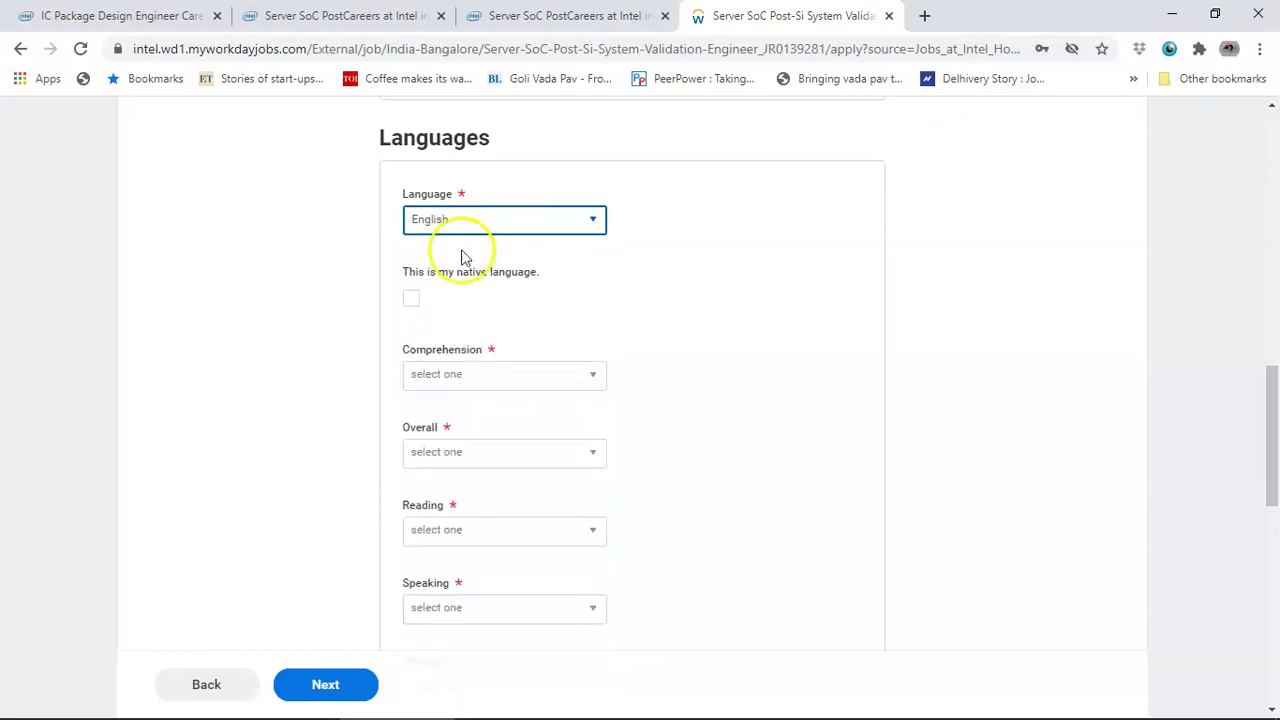
click(480, 374)
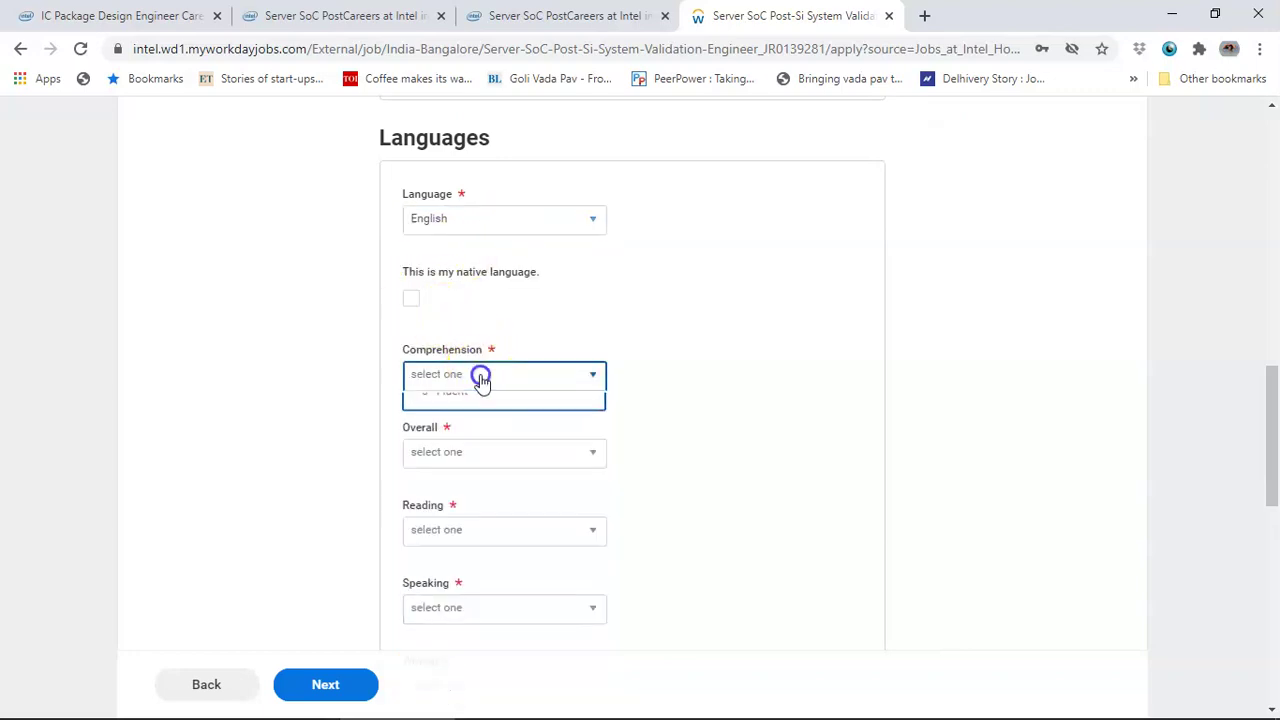
click(501, 542)
click(491, 454)
click(486, 618)
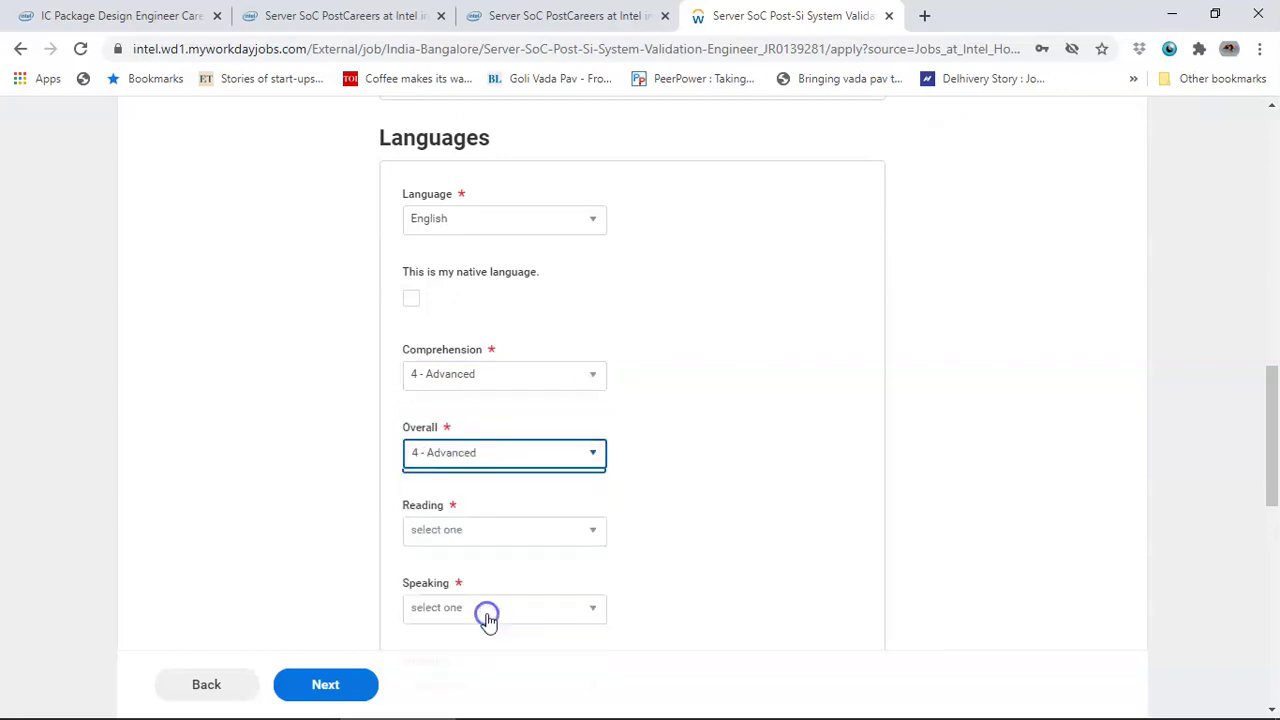
- Rate English Reading and Speaking 4 - Advanced and Writing 3 - Intermediate, then review the entry
scroll(535, 500, down, 1)
click(530, 440)
click(474, 605)
click(475, 520)
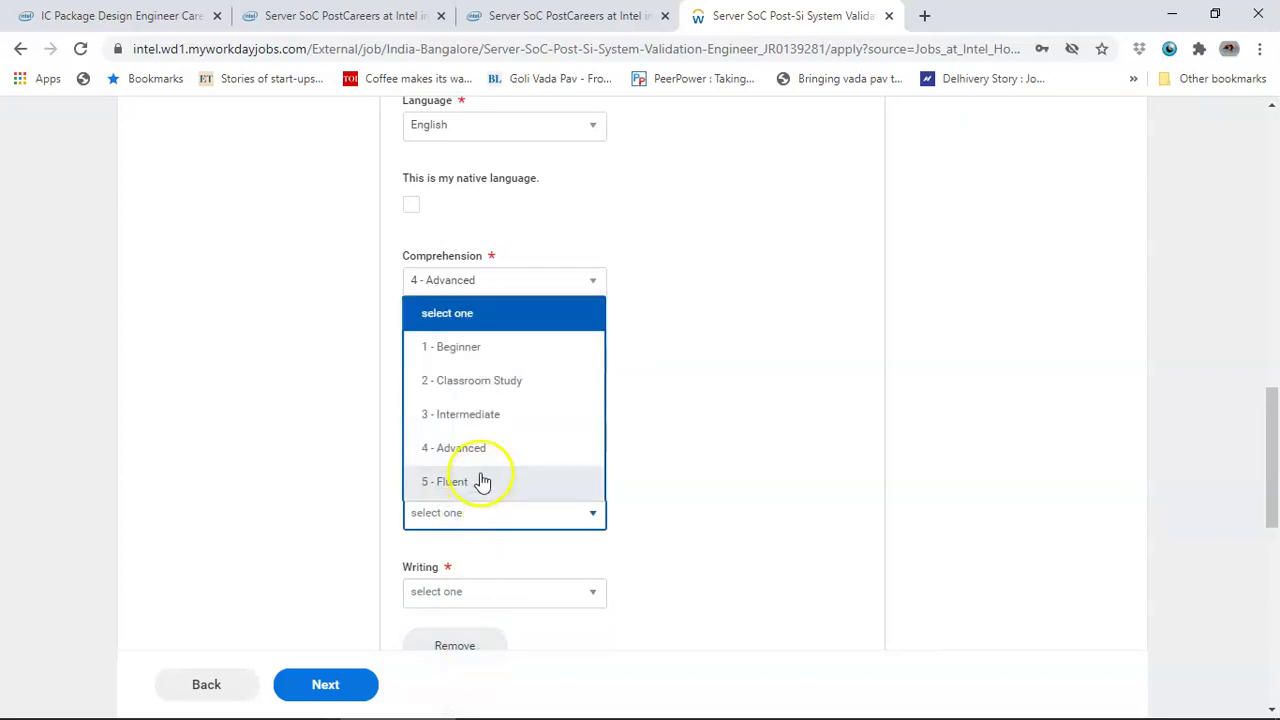
click(478, 449)
click(496, 600)
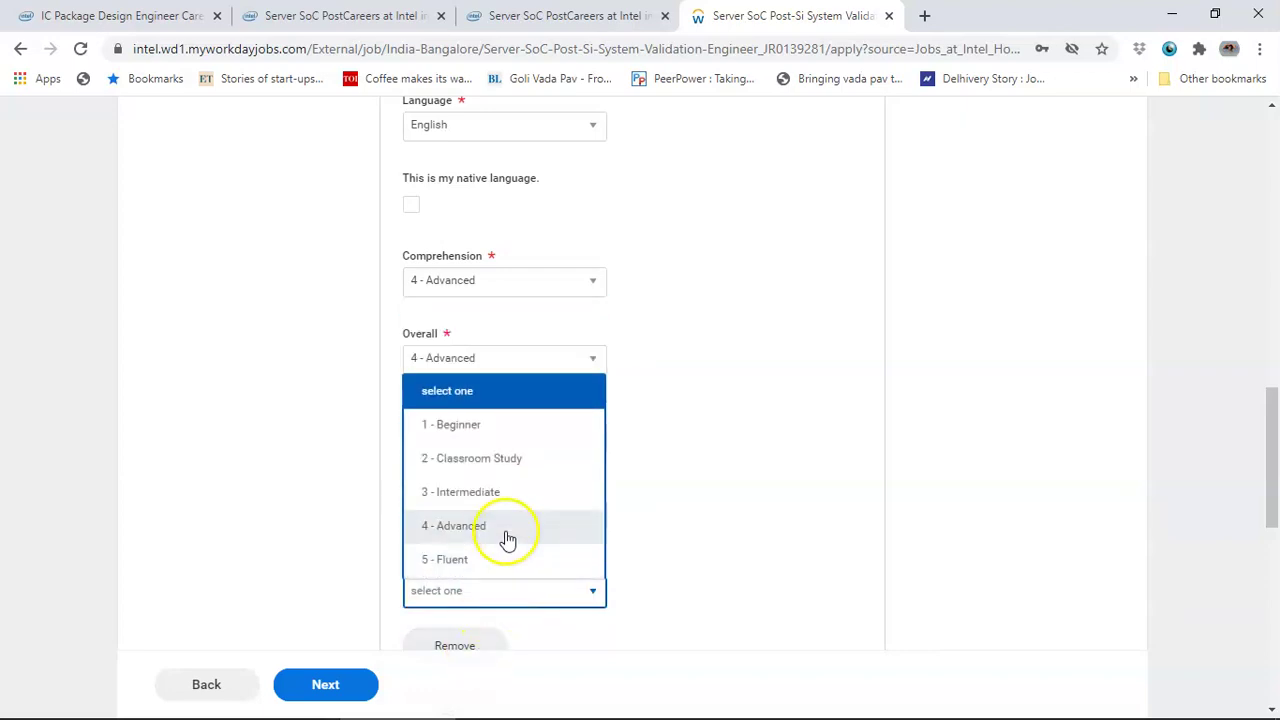
click(511, 491)
scroll(840, 537, down, 2)
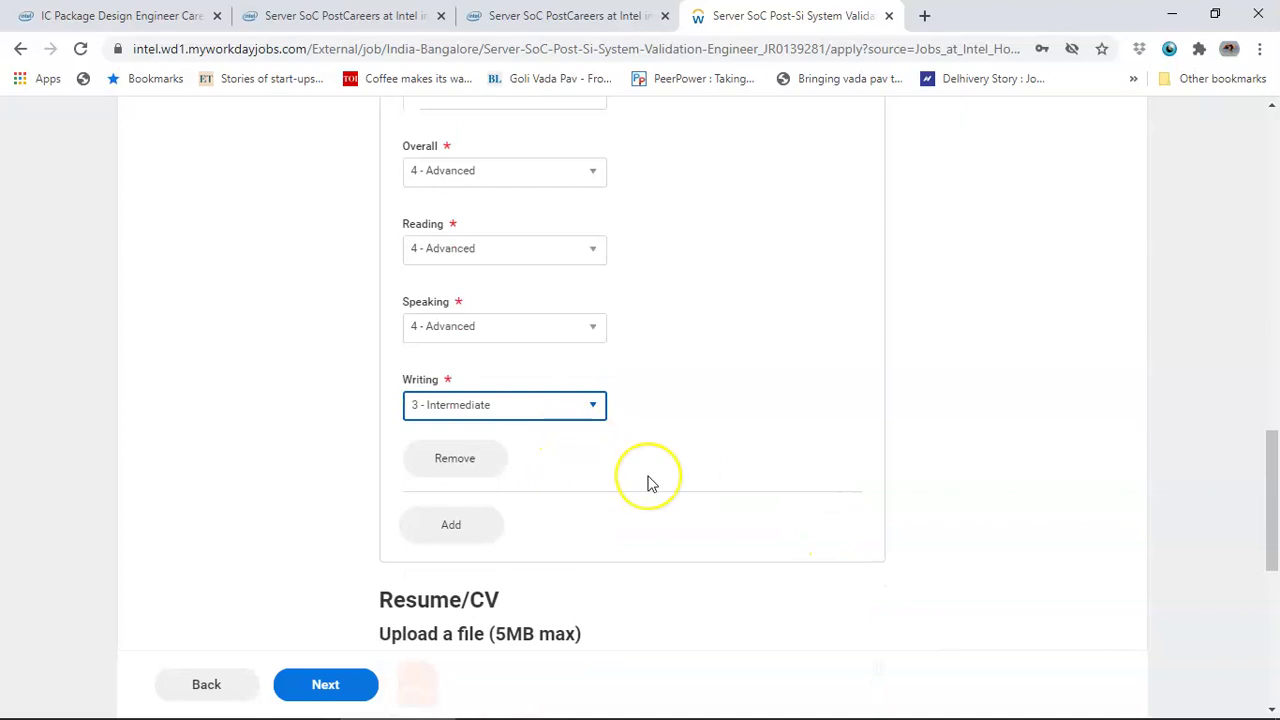
scroll(648, 484, up, 2)
scroll(648, 484, up, 1)
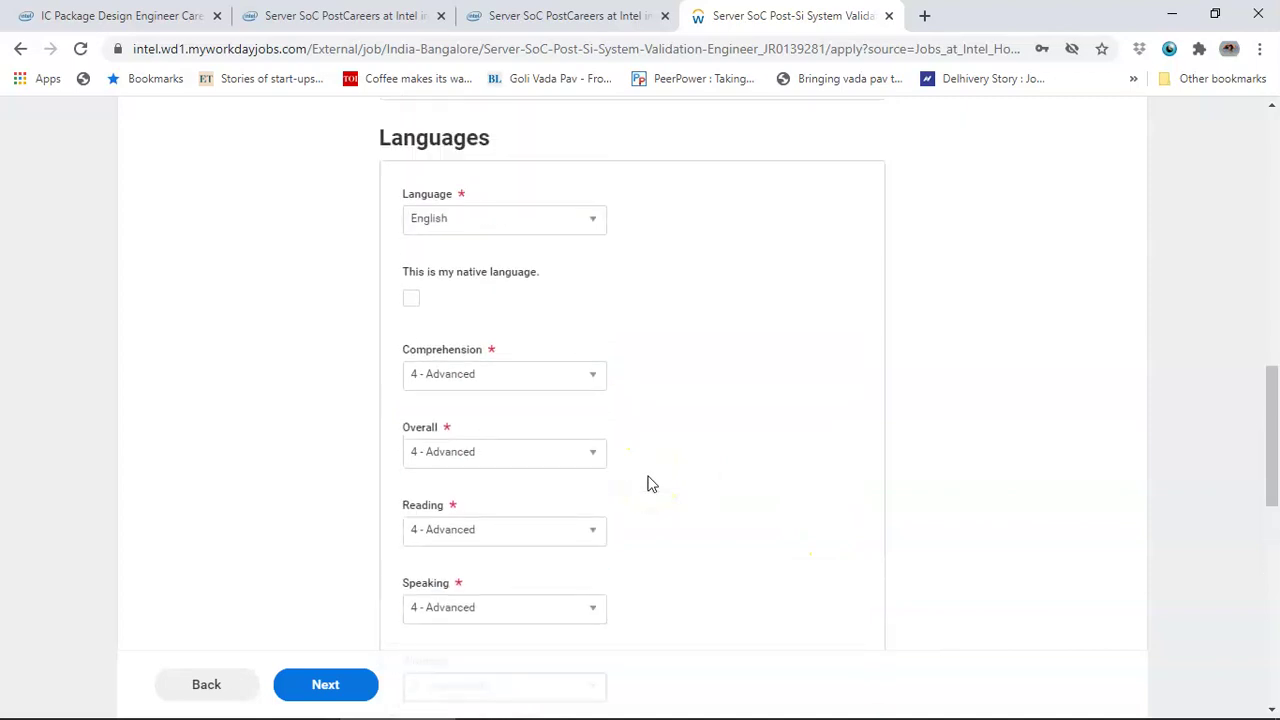
scroll(837, 449, down, 2)
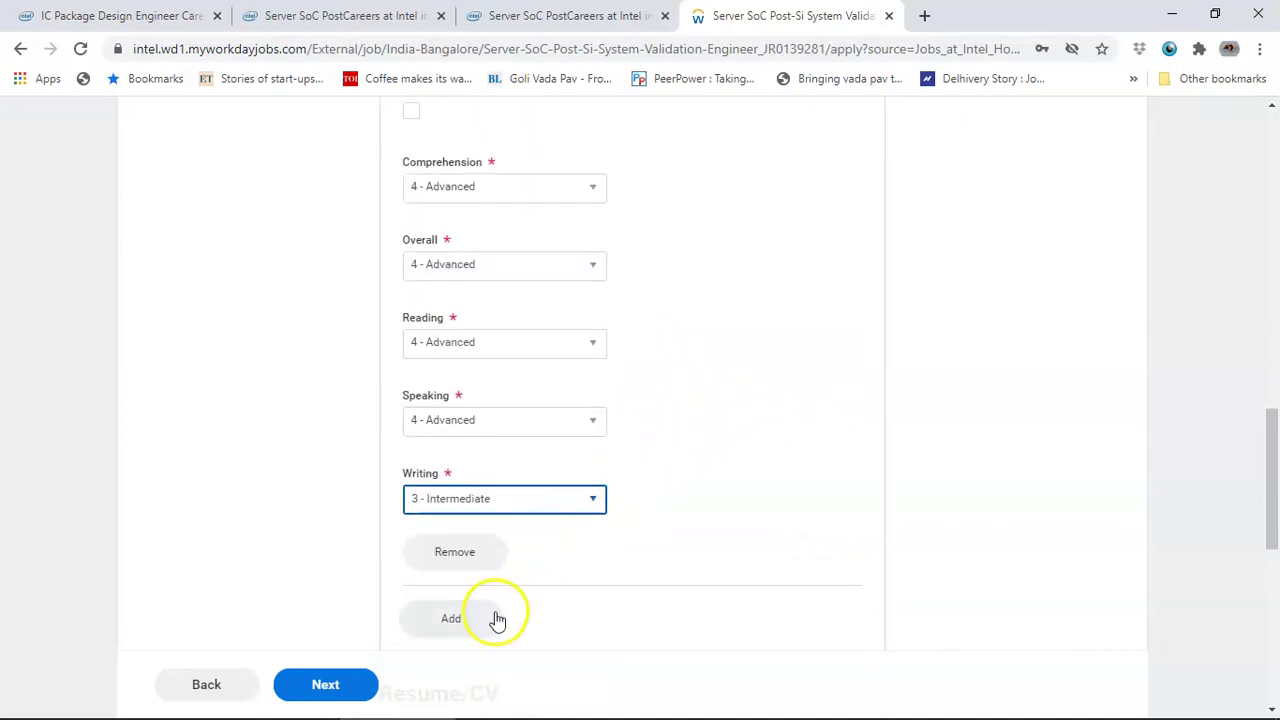
scroll(497, 620, down, 1)
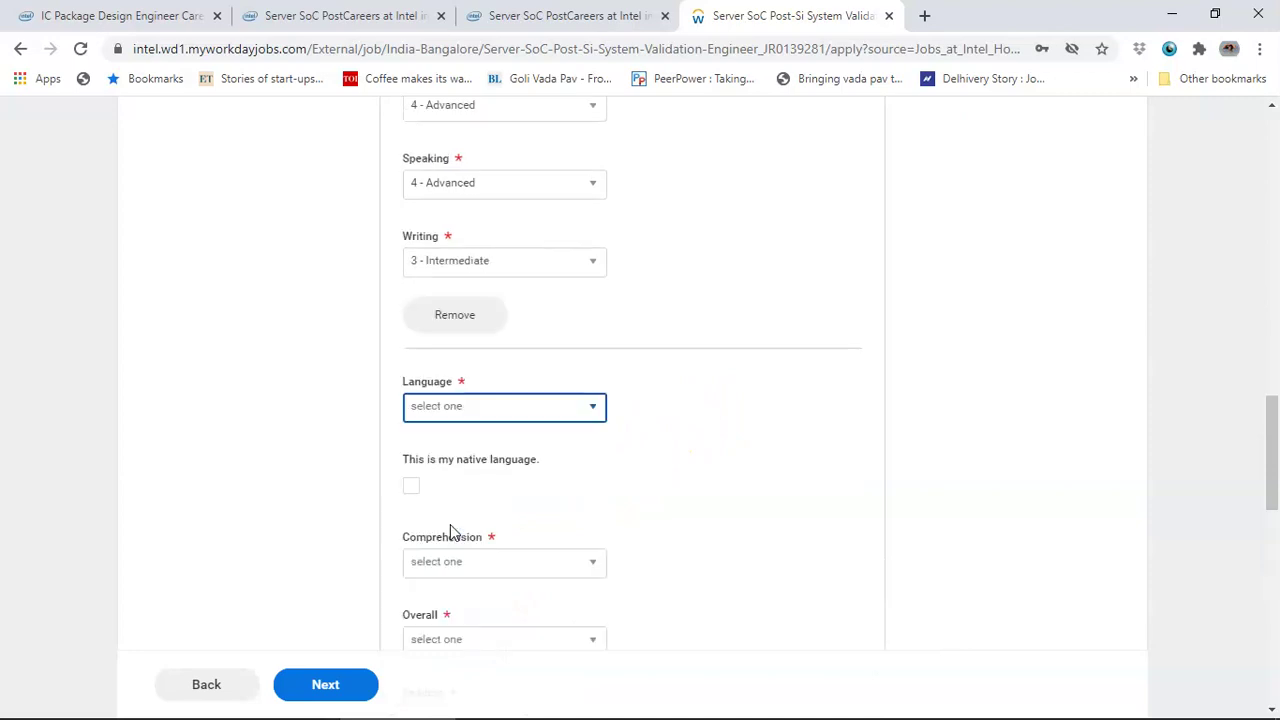
- Choose Kannada for the new language entry and mark it as native language
click(488, 410)
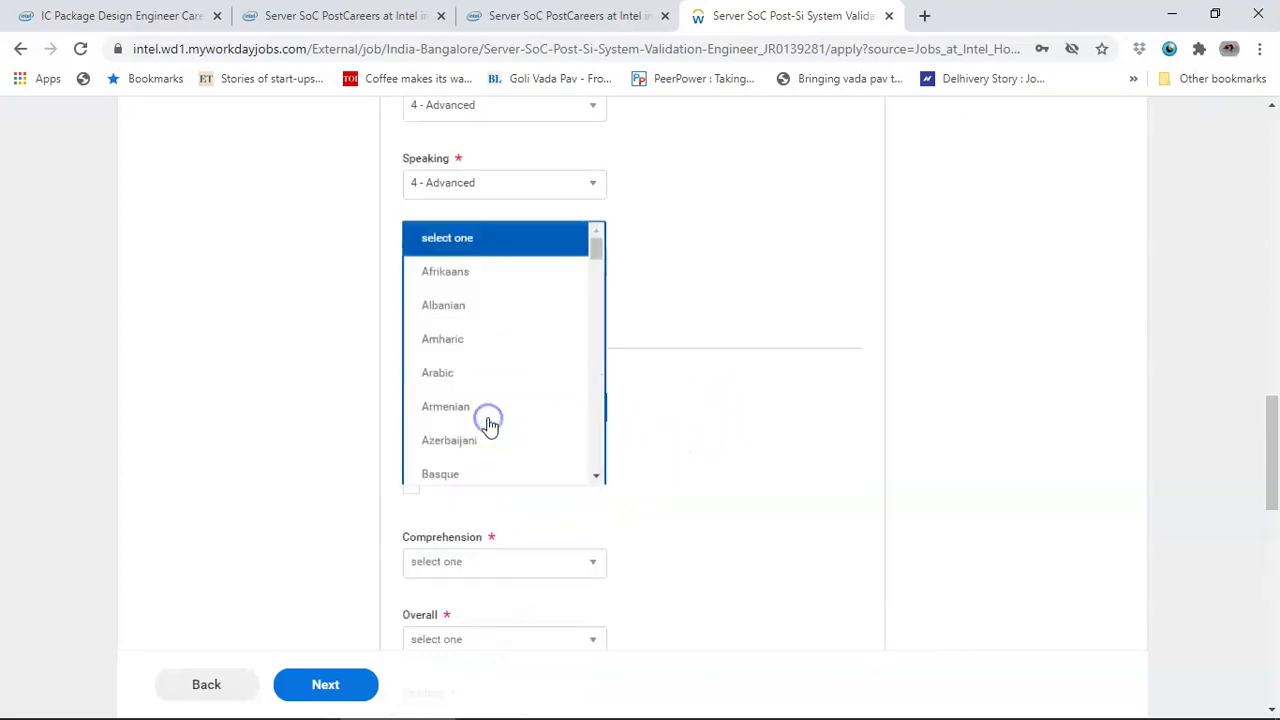
click(460, 408)
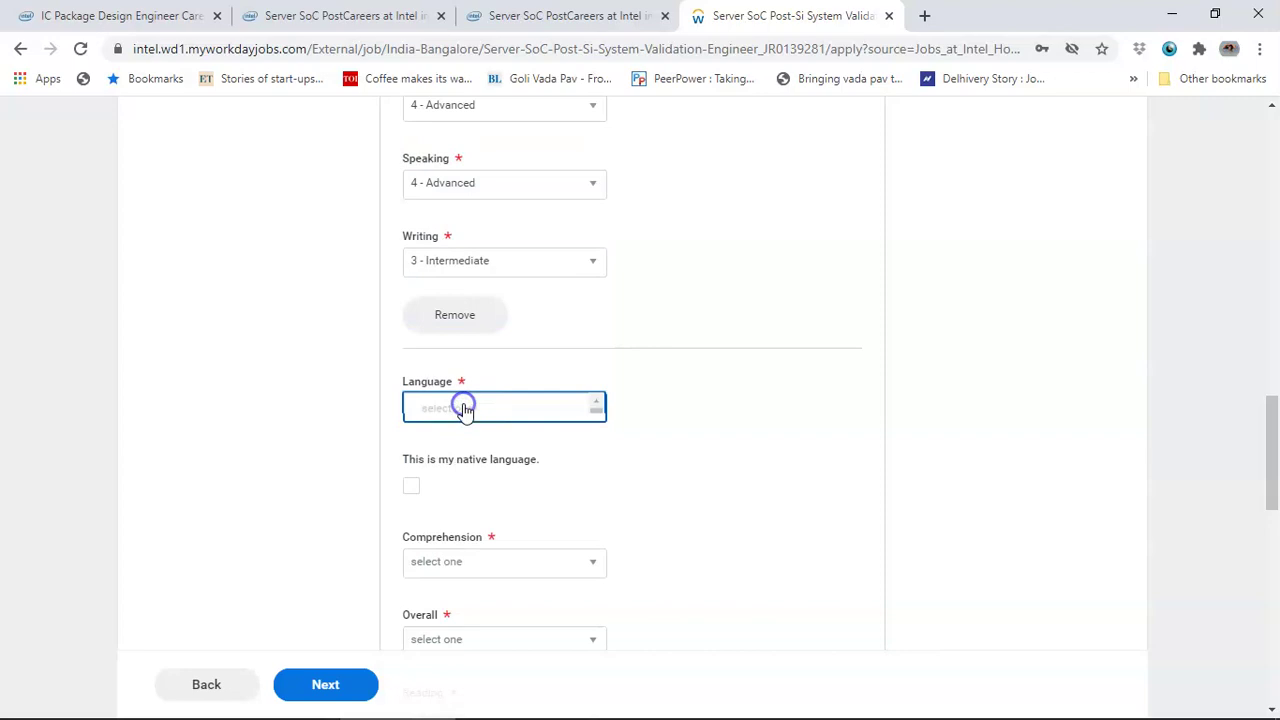
click(465, 410)
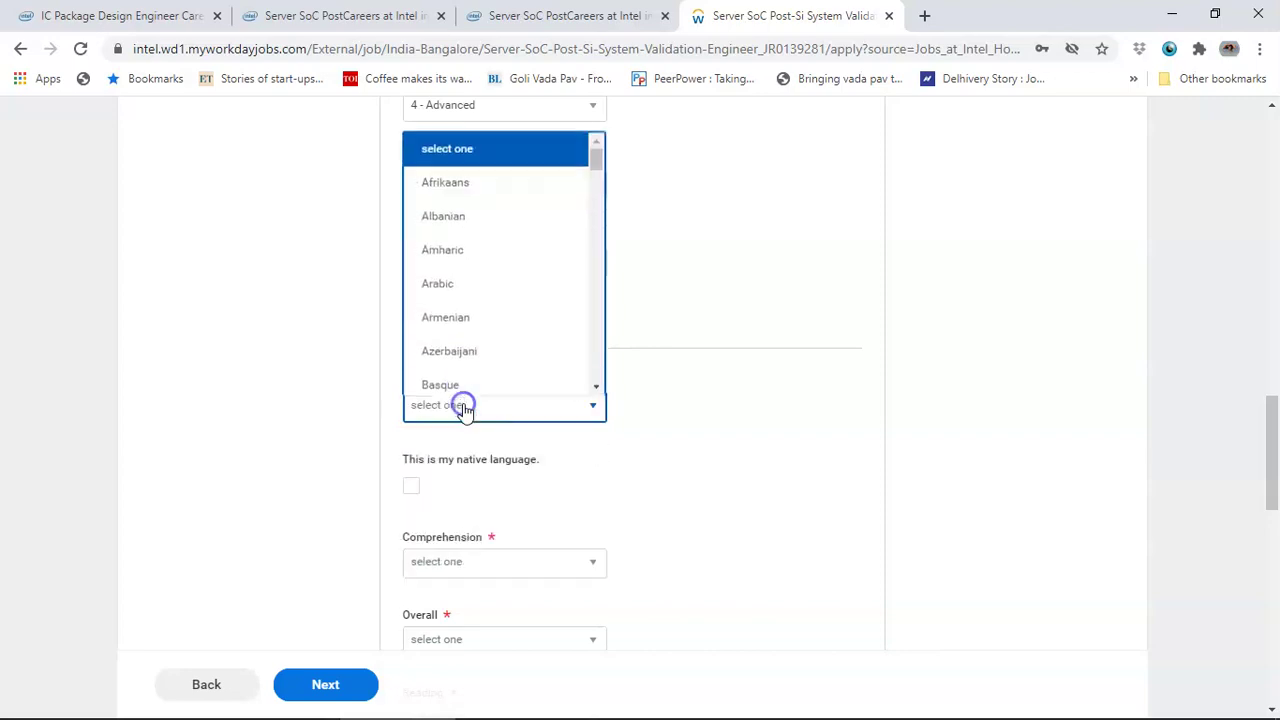
click(555, 408)
click(554, 405)
click(598, 167)
drag(598, 167, 609, 253)
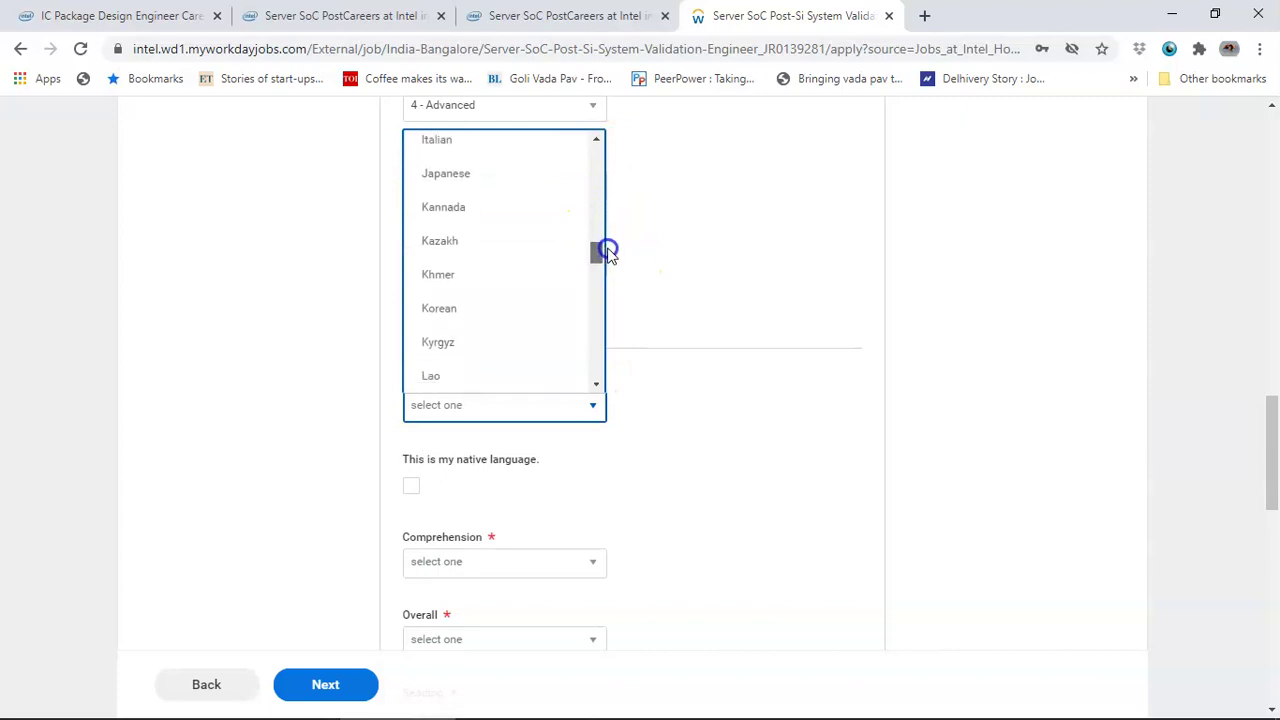
click(462, 212)
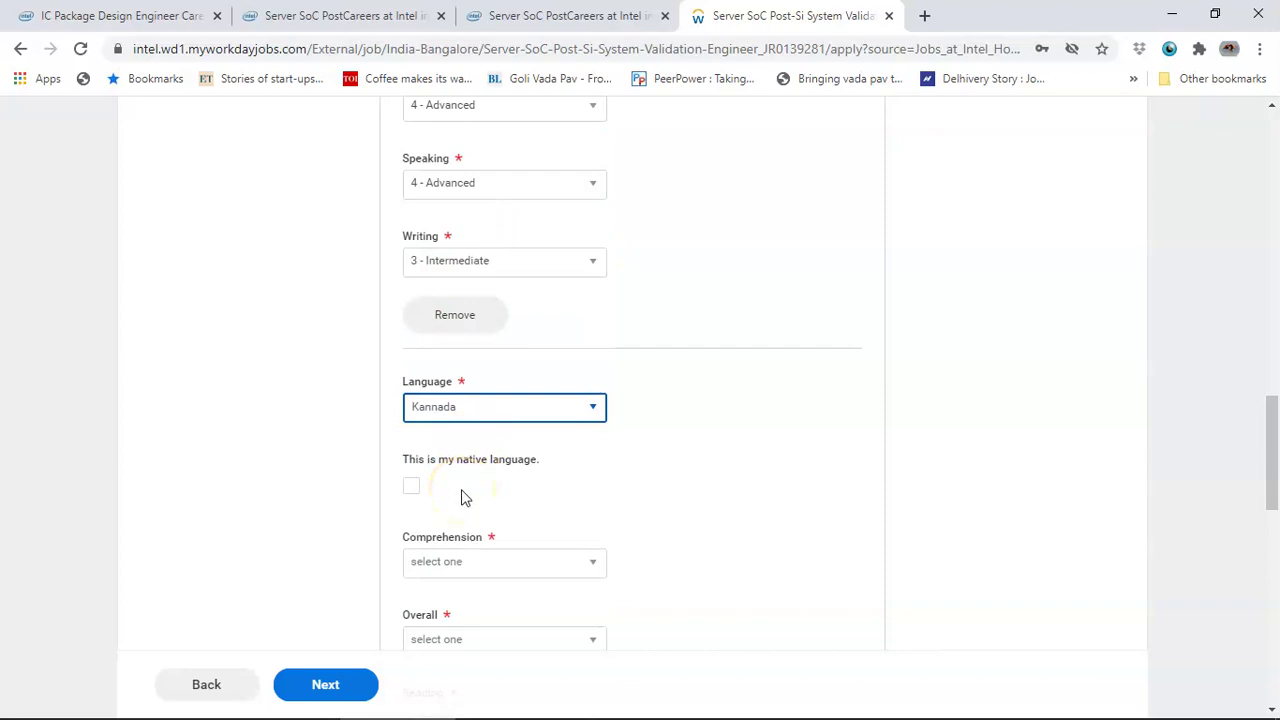
click(411, 486)
- Rate Kannada Comprehension, Overall, Speaking and Reading 5 - Fluent, and Writing 3 - Intermediate
click(527, 572)
click(497, 538)
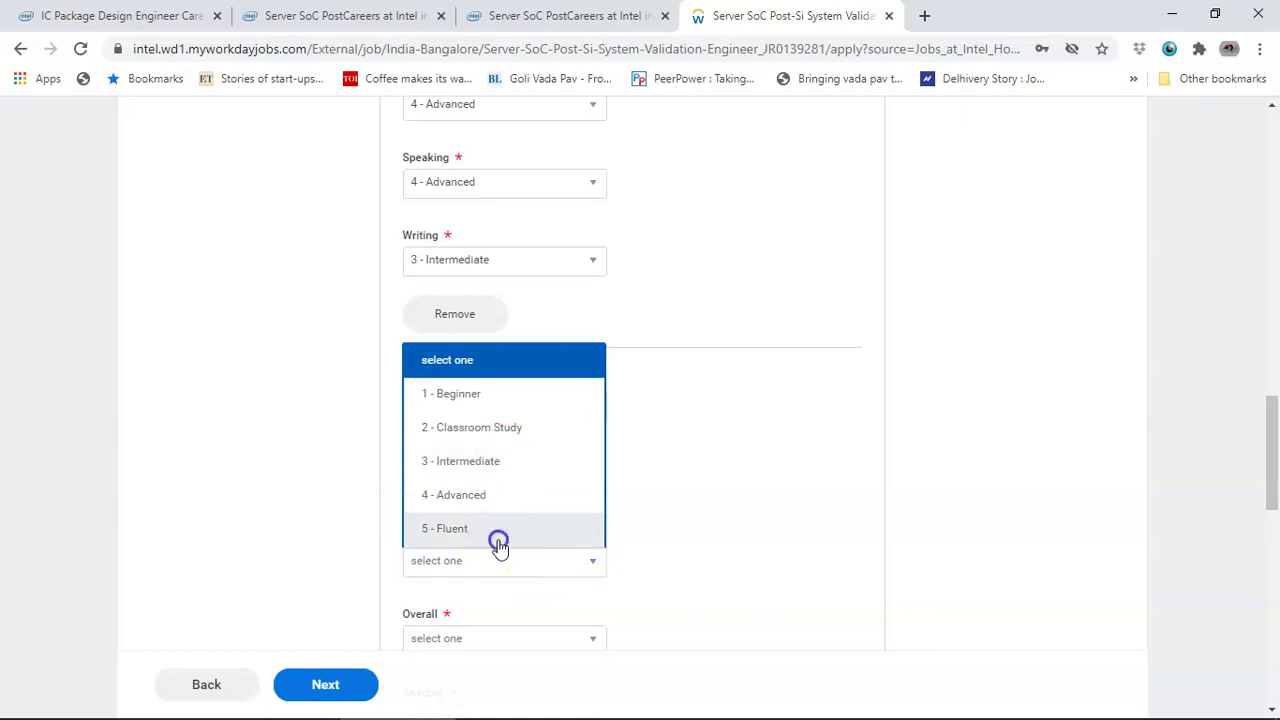
click(486, 357)
click(471, 551)
click(476, 515)
click(474, 488)
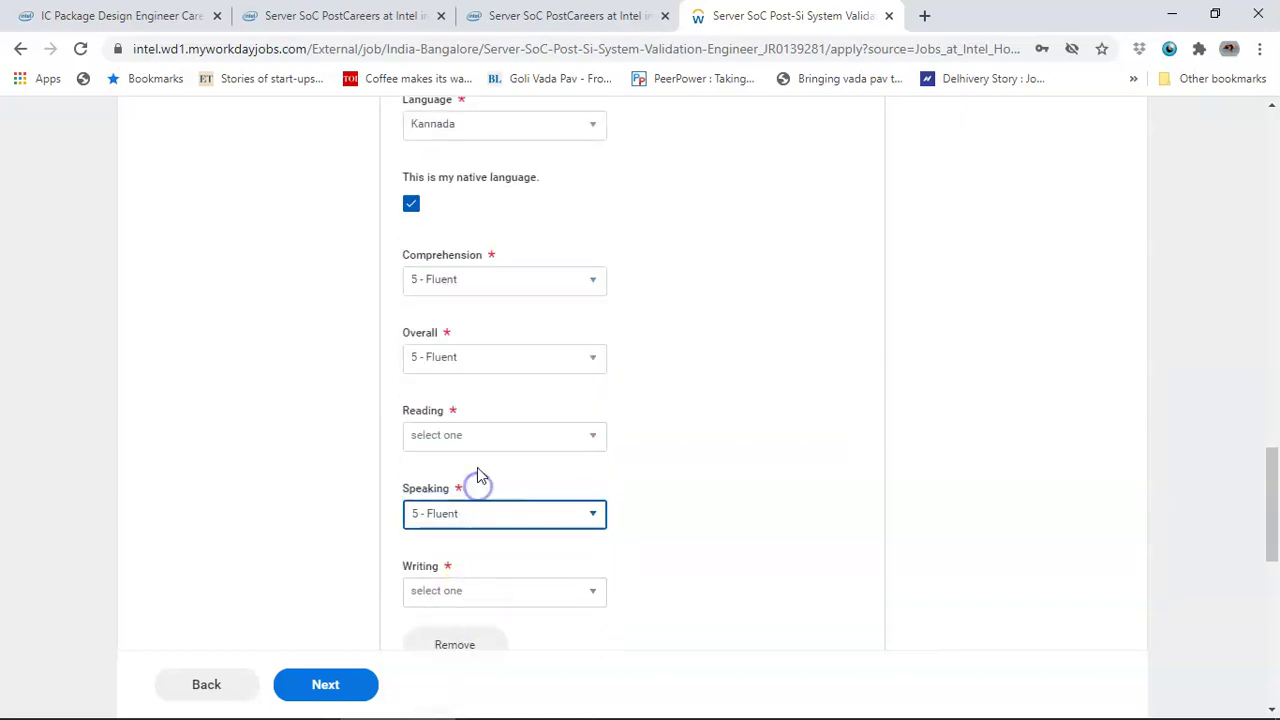
click(478, 435)
click(460, 636)
click(476, 598)
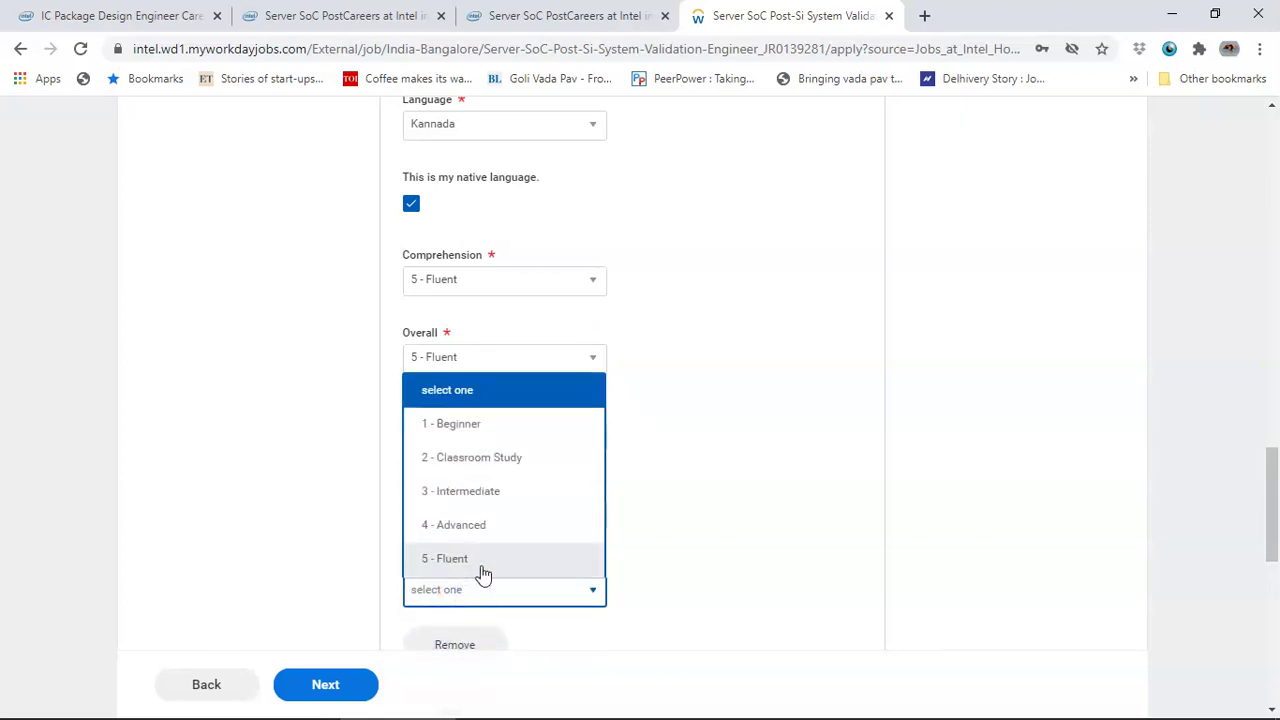
click(506, 493)
scroll(723, 591, down, 4)
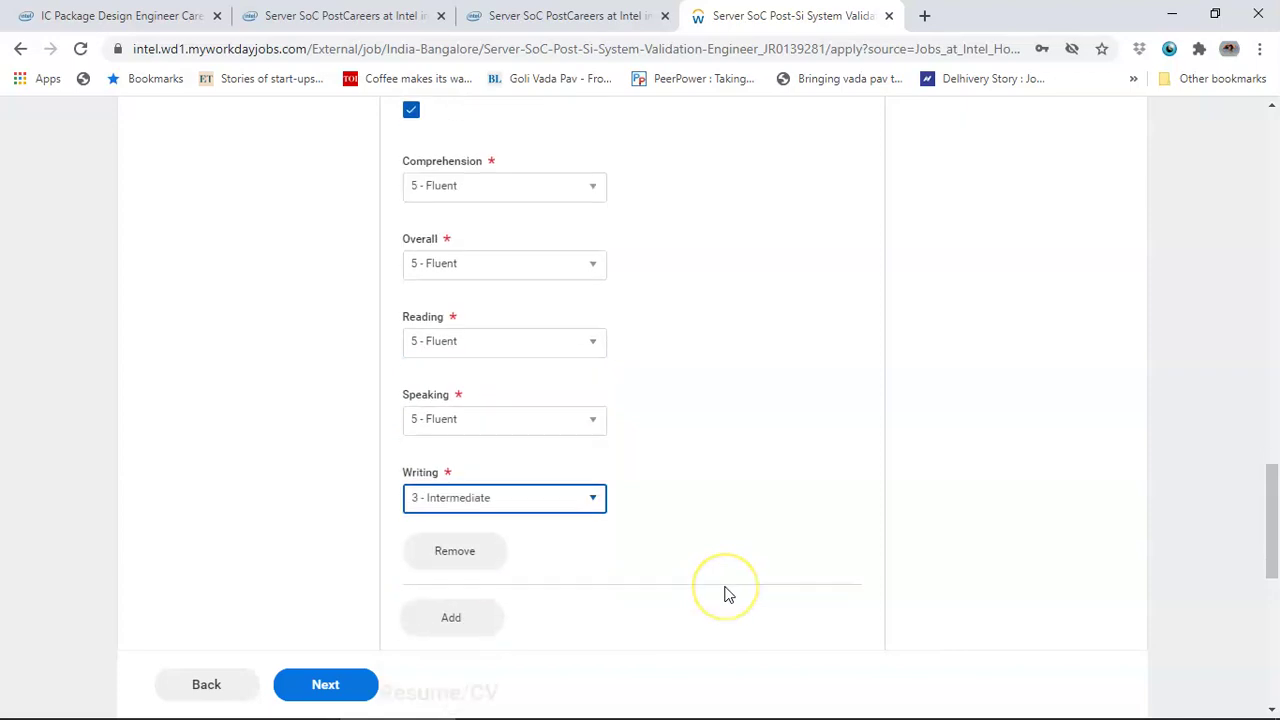
- Scroll past the uploaded resume and Websites section and go to the next page
scroll(414, 506, down, 2)
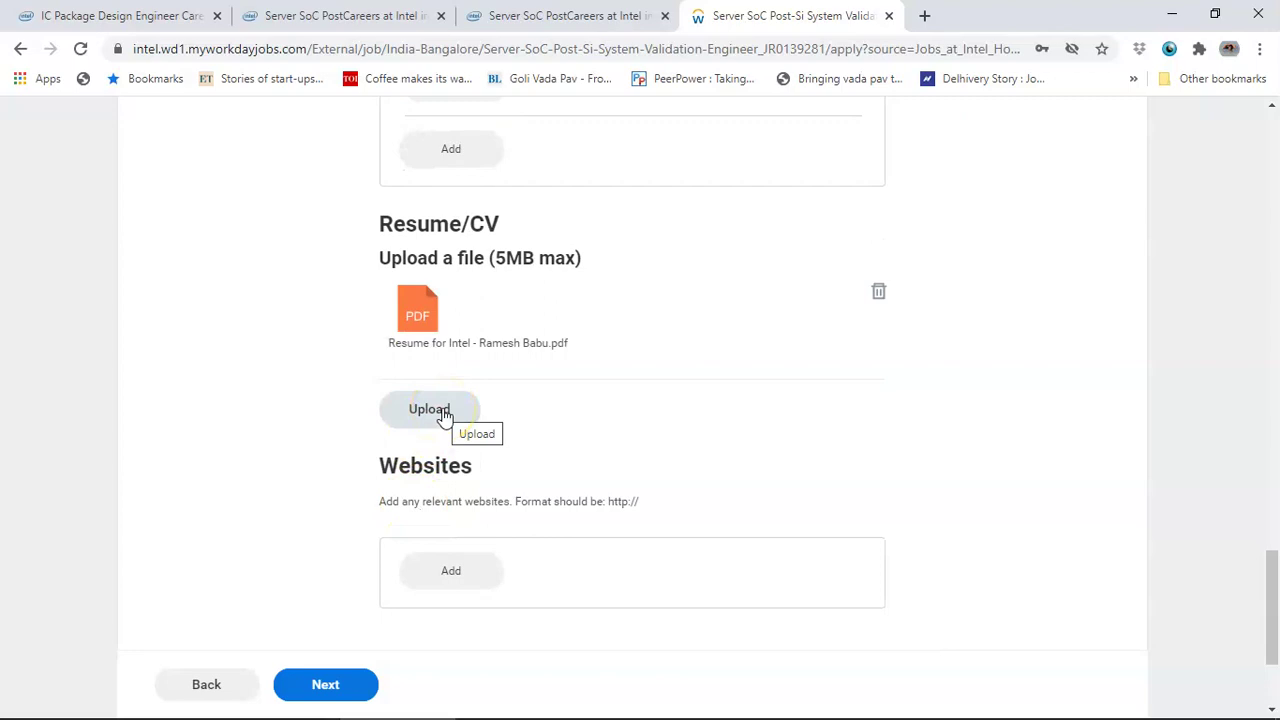
scroll(540, 510, down, 1)
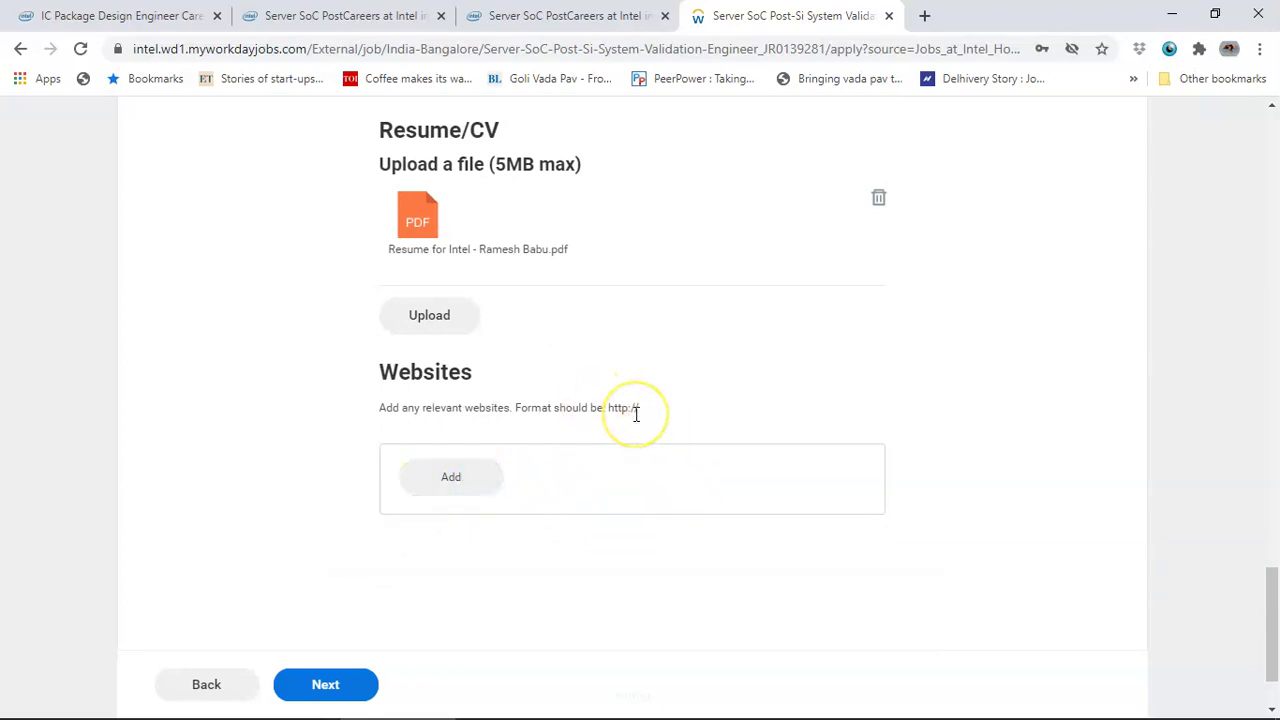
scroll(635, 412, down, 2)
click(334, 688)
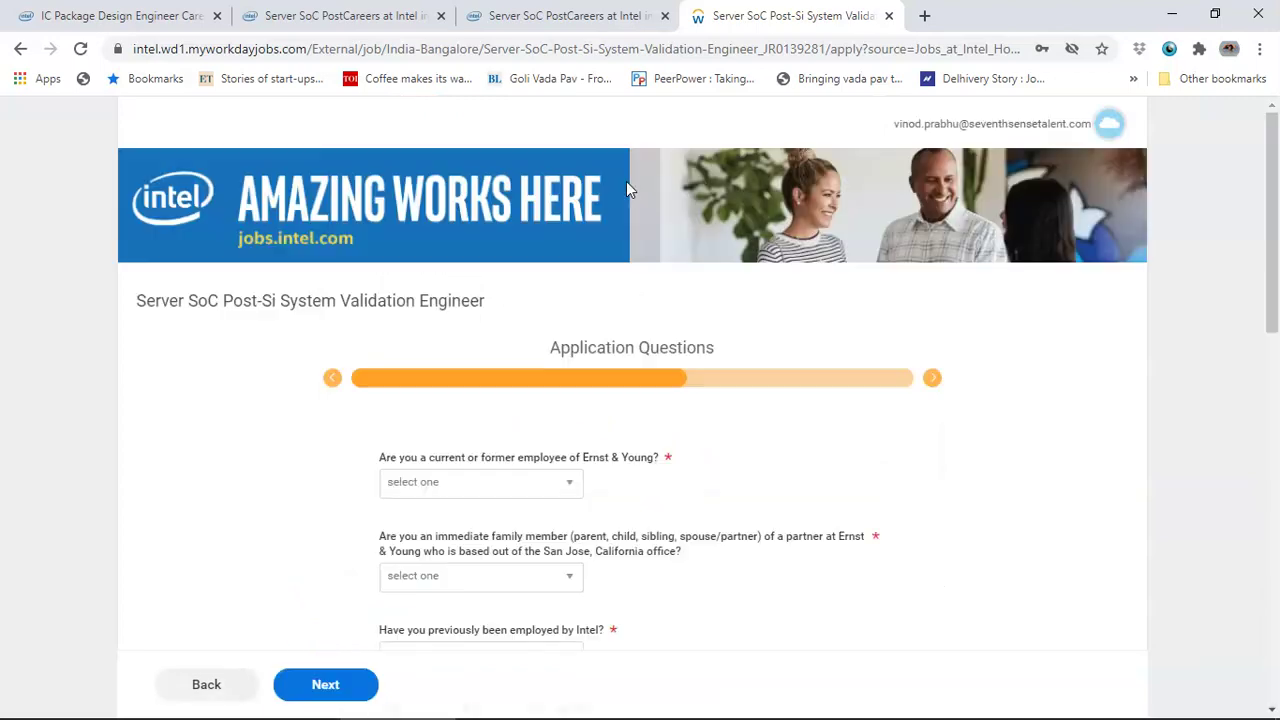
- Answer No to the Ernst & Young, family-member, prior Intel, subsidiary and supplier project questions
click(565, 480)
click(520, 588)
scroll(523, 597, down, 1)
click(508, 482)
click(499, 588)
click(528, 566)
click(517, 662)
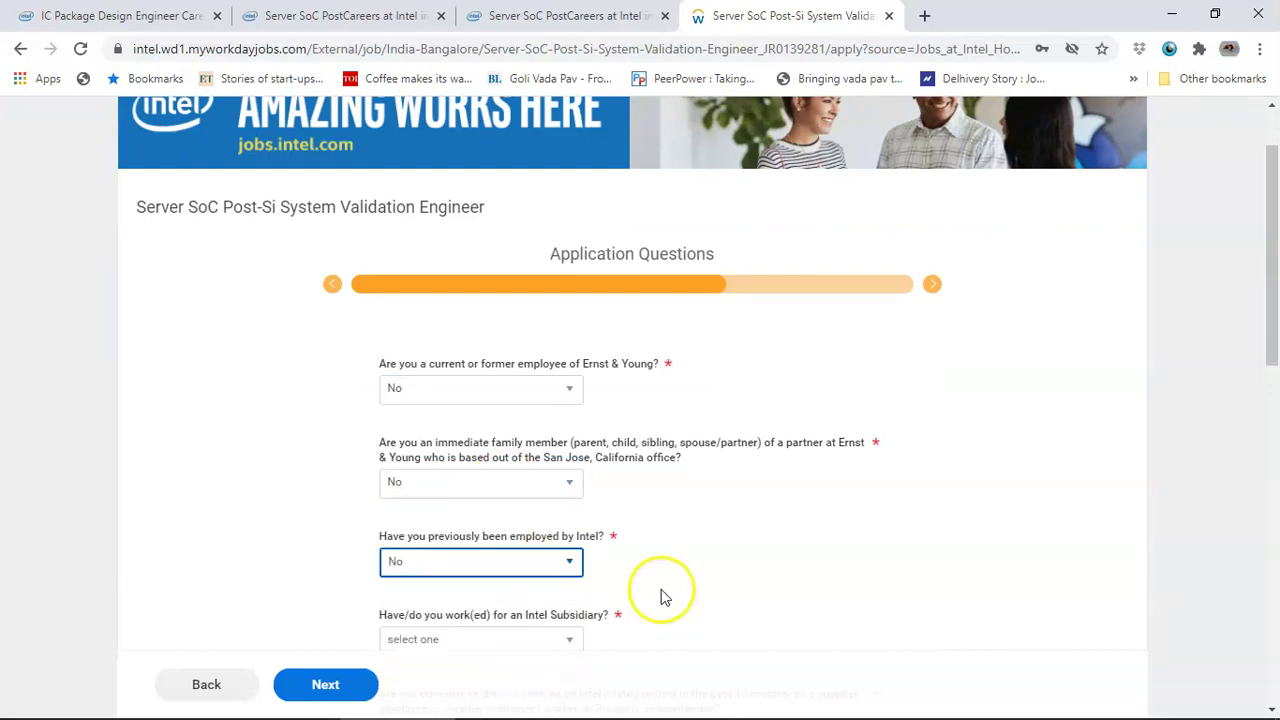
scroll(660, 597, down, 2)
click(503, 457)
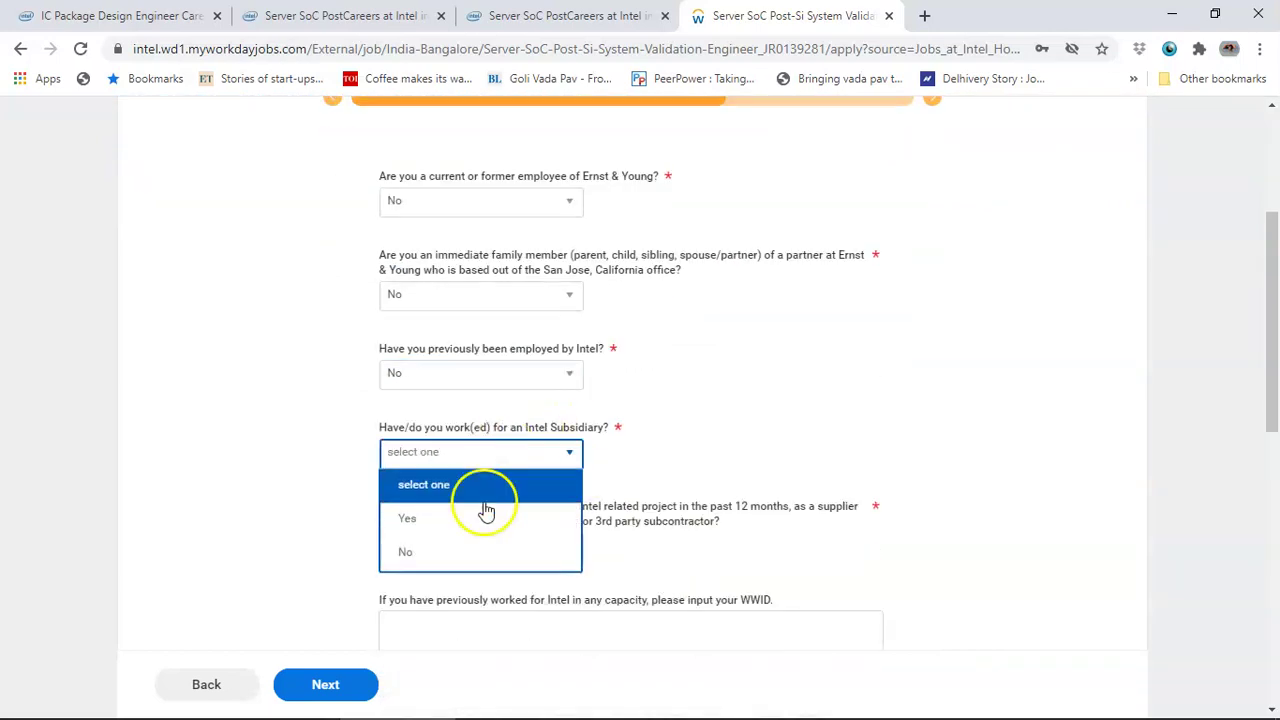
click(471, 551)
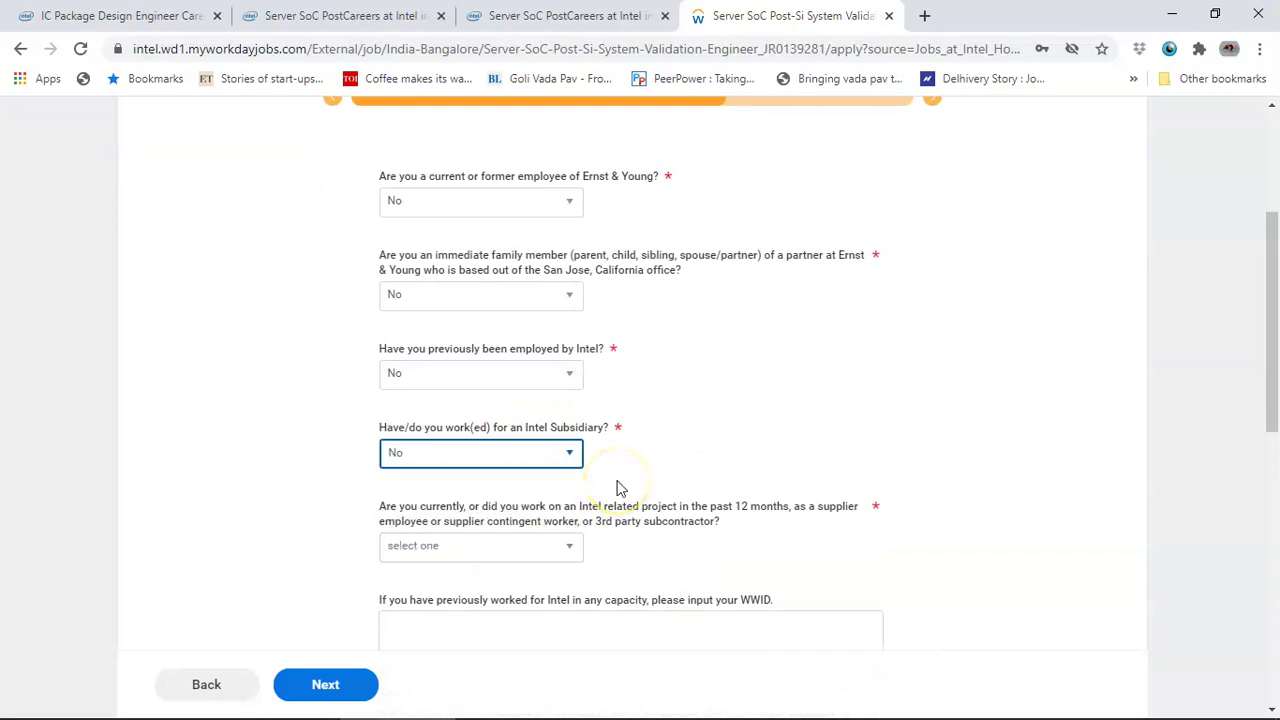
click(507, 559)
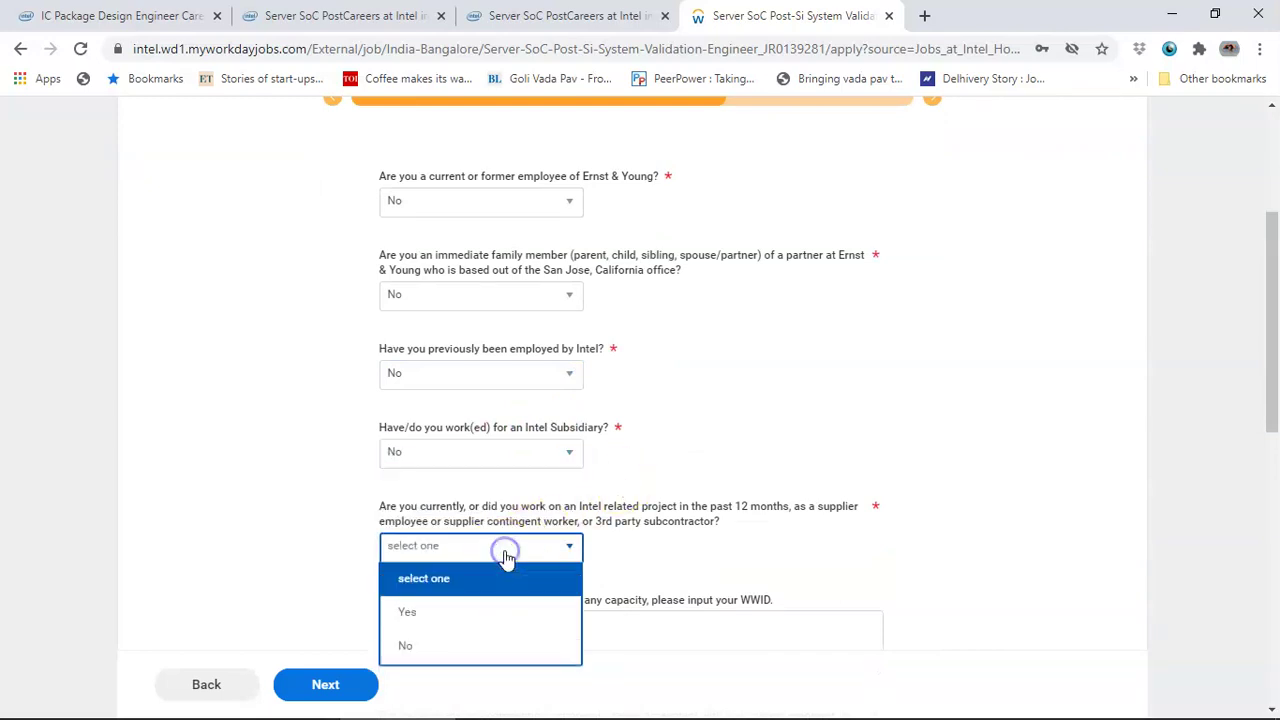
click(487, 646)
- Answer No to the non-competition, intellectual property and secondary employment questions
scroll(803, 490, down, 2)
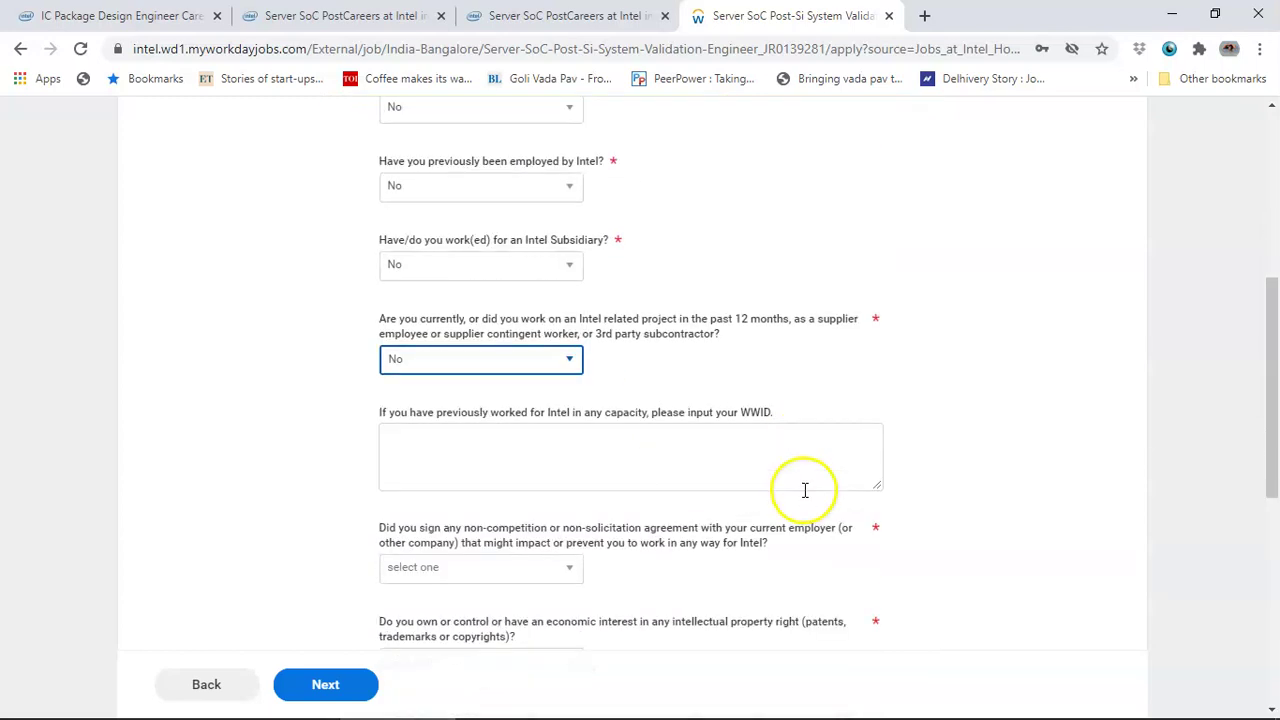
click(691, 454)
scroll(638, 474, down, 1)
click(543, 473)
click(517, 573)
scroll(610, 560, down, 2)
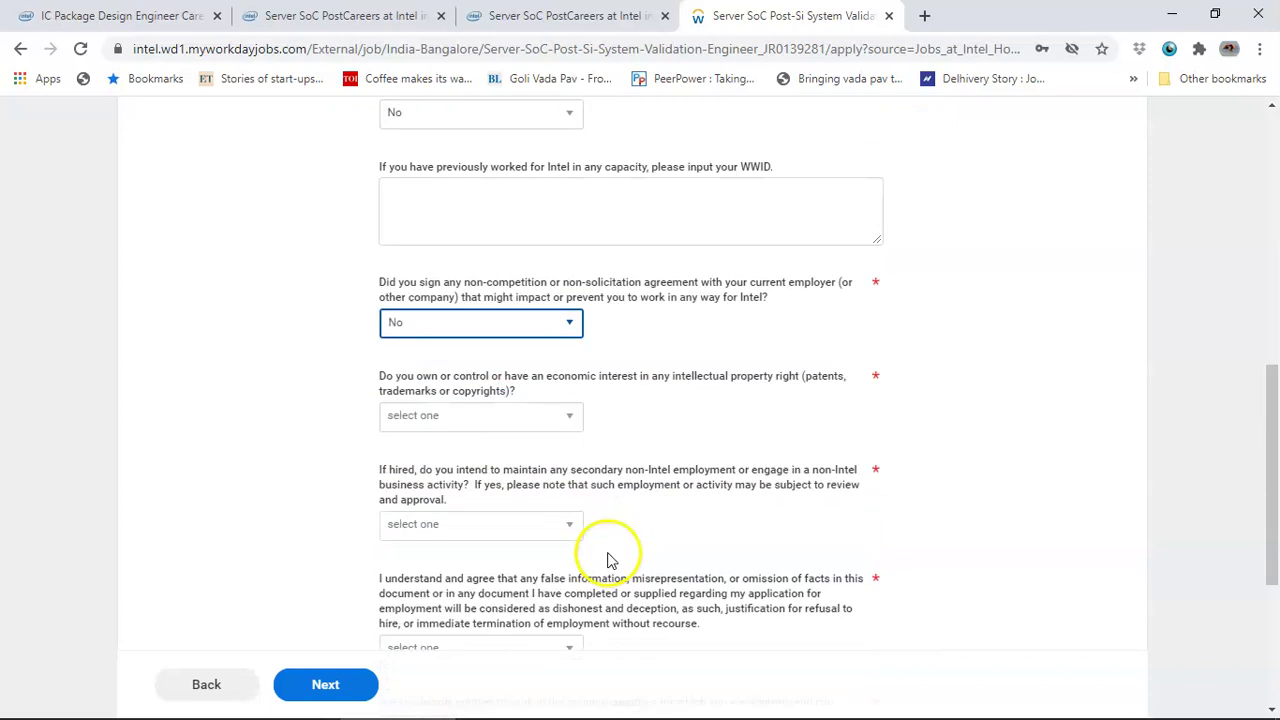
click(549, 381)
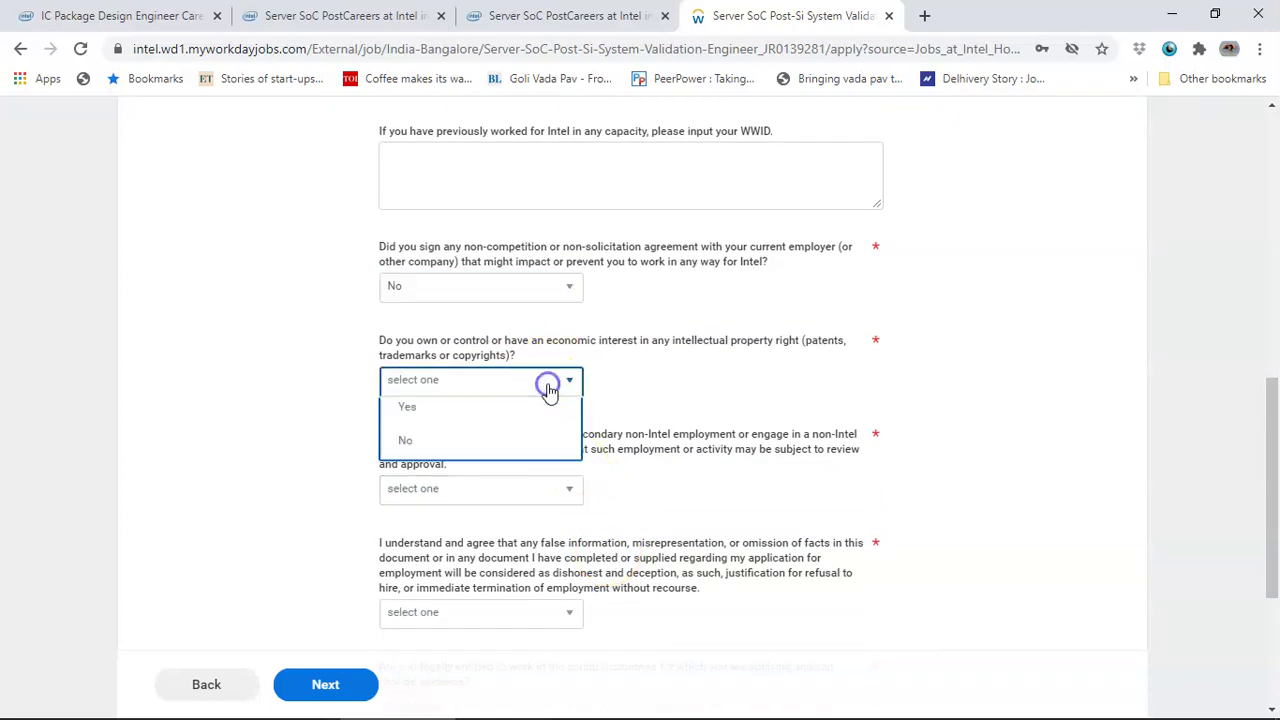
click(532, 484)
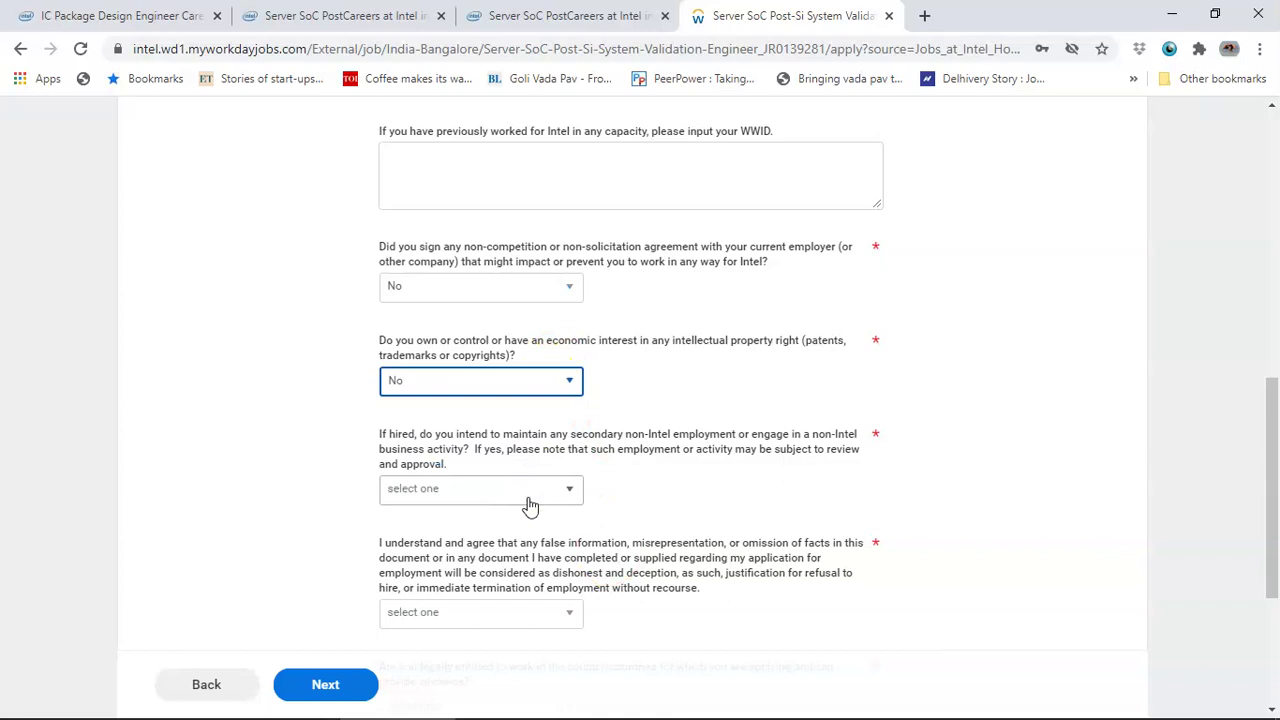
click(529, 491)
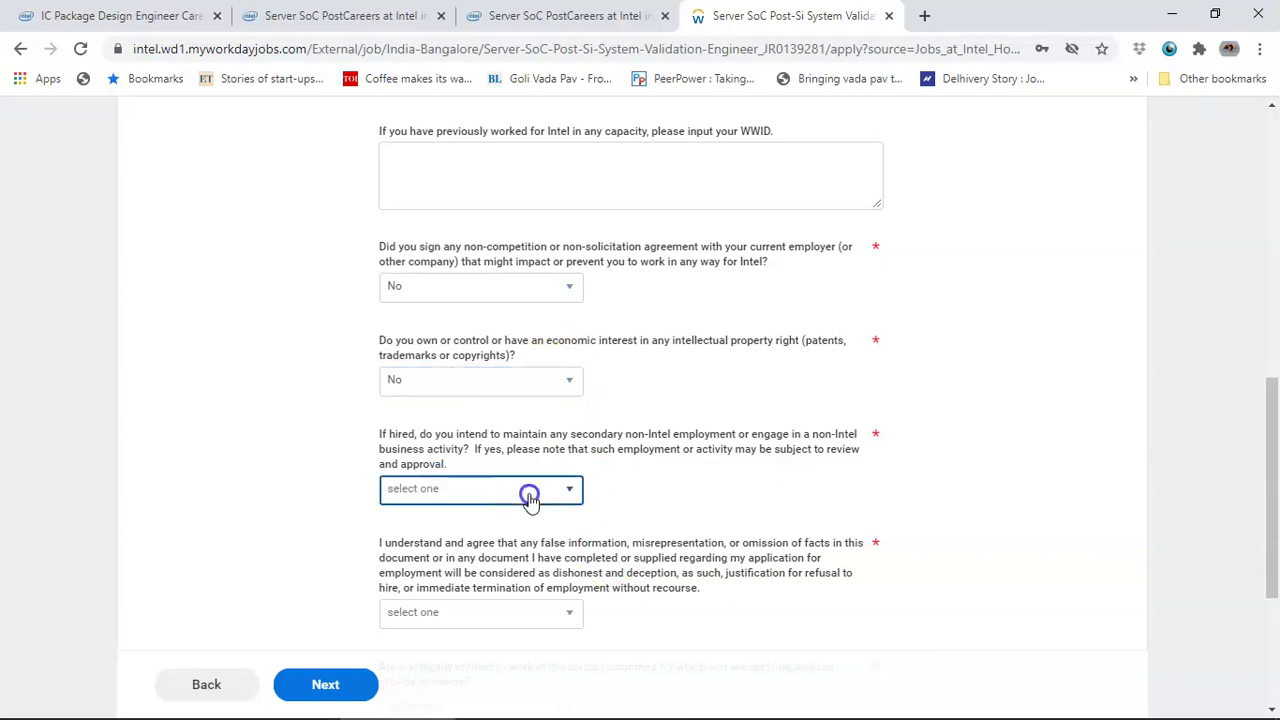
click(490, 588)
scroll(620, 555, down, 1)
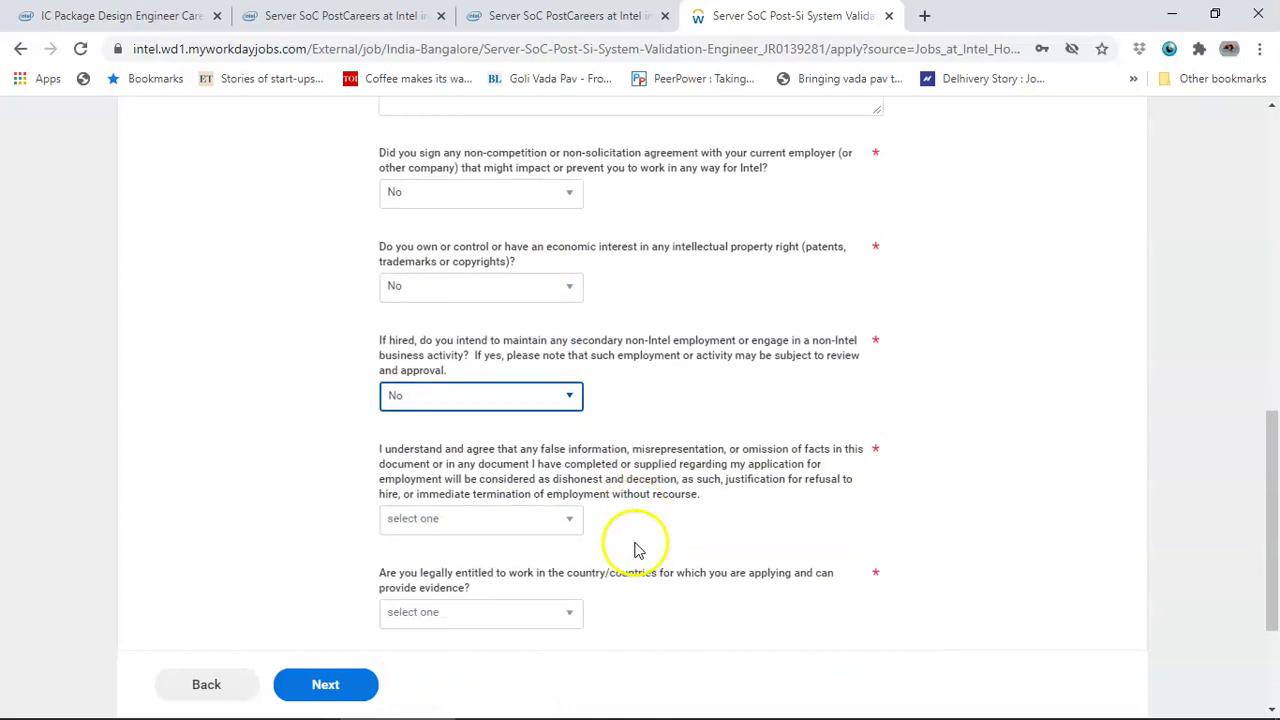
scroll(560, 460, down, 2)
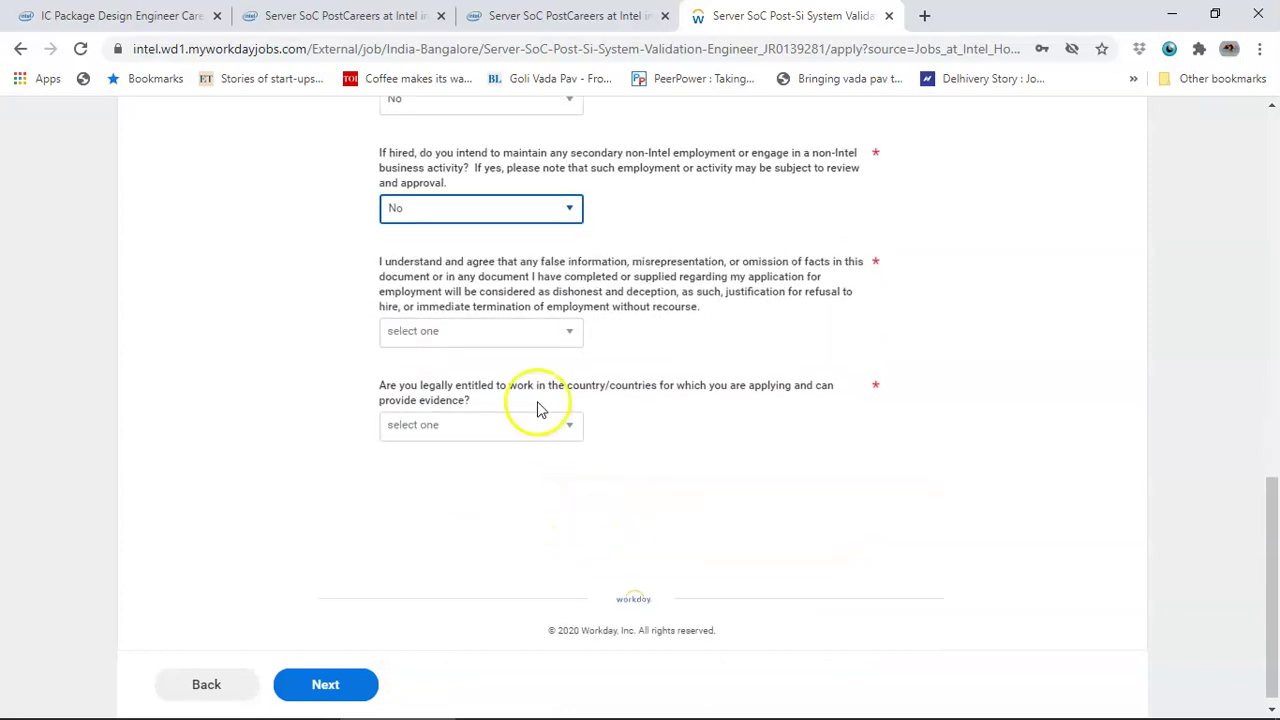
- Choose 'I certify and warrant…' and 'Yes, by virtue of citizenship', then continue
click(505, 343)
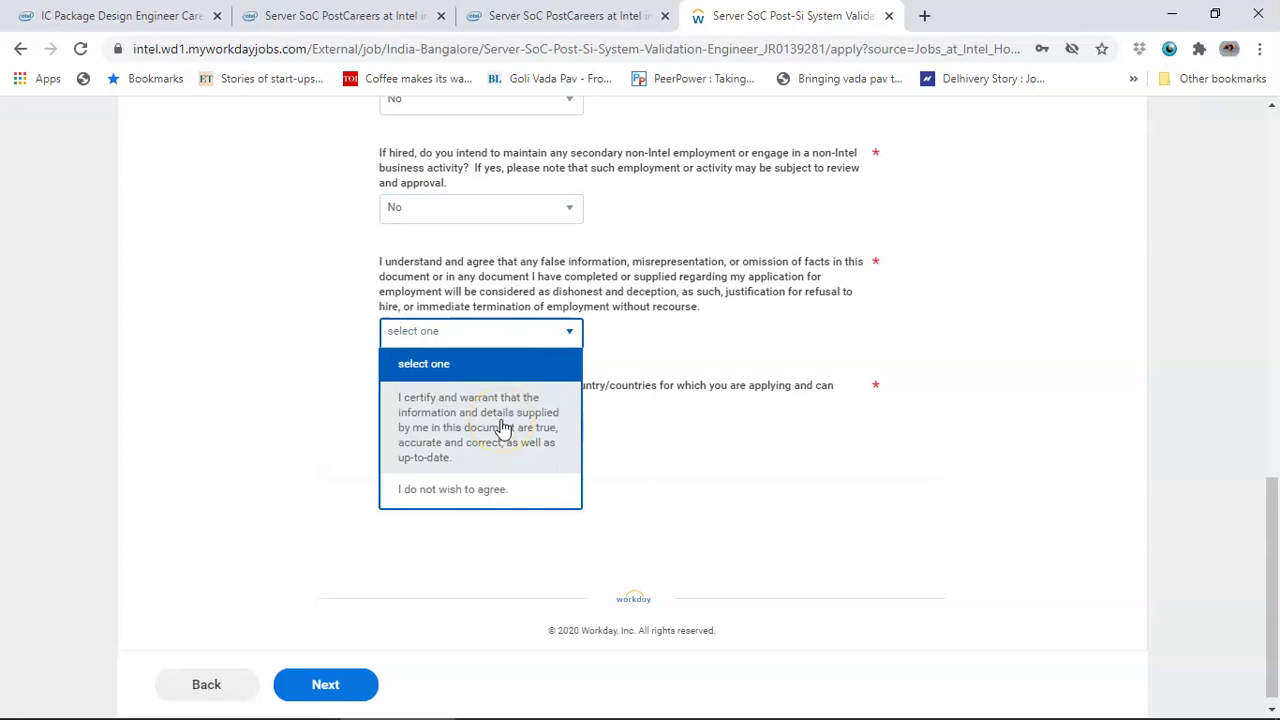
click(510, 428)
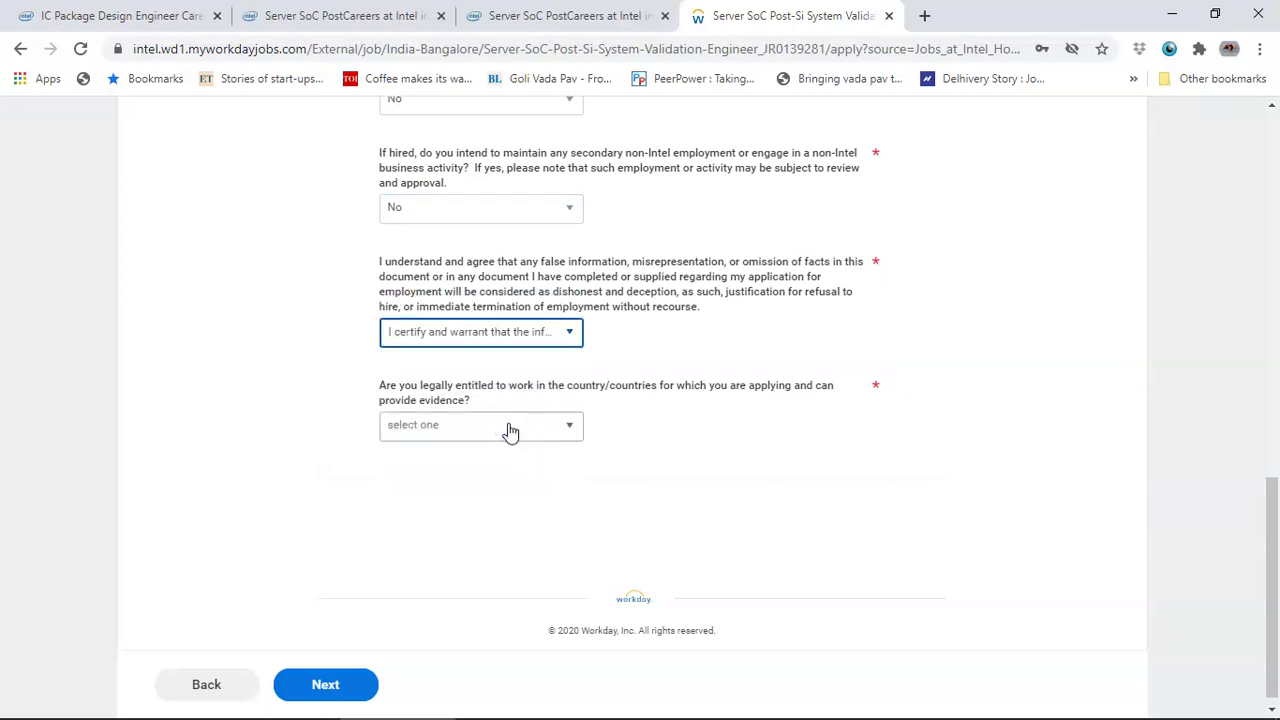
click(510, 430)
click(523, 494)
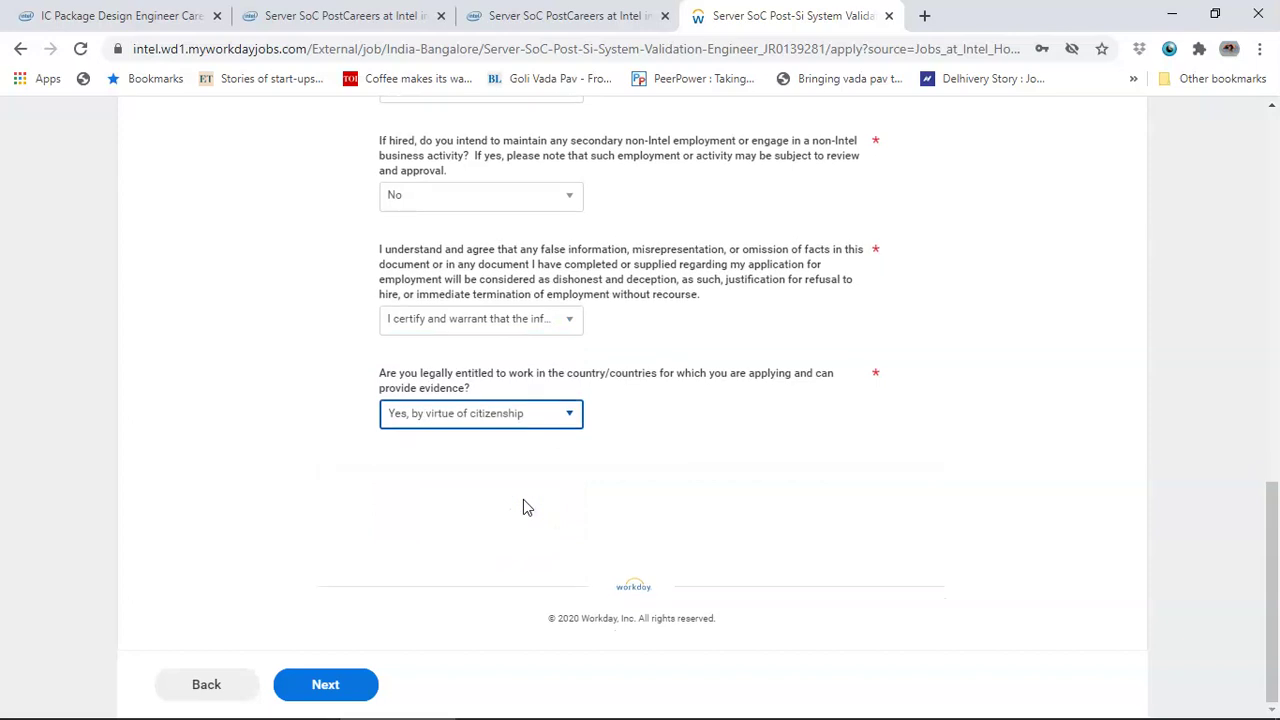
click(329, 686)
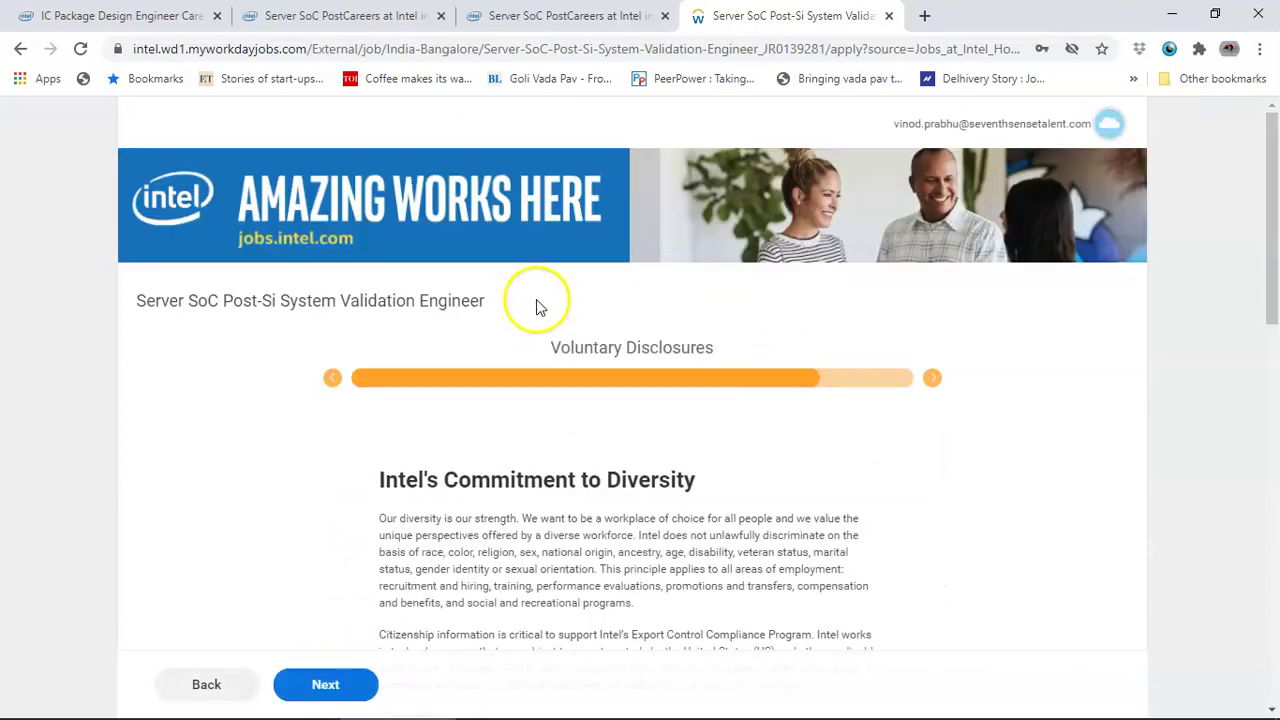
- Set gender to Male and citizenship to Citizen (India) via an 'india' search
scroll(605, 420, down, 7)
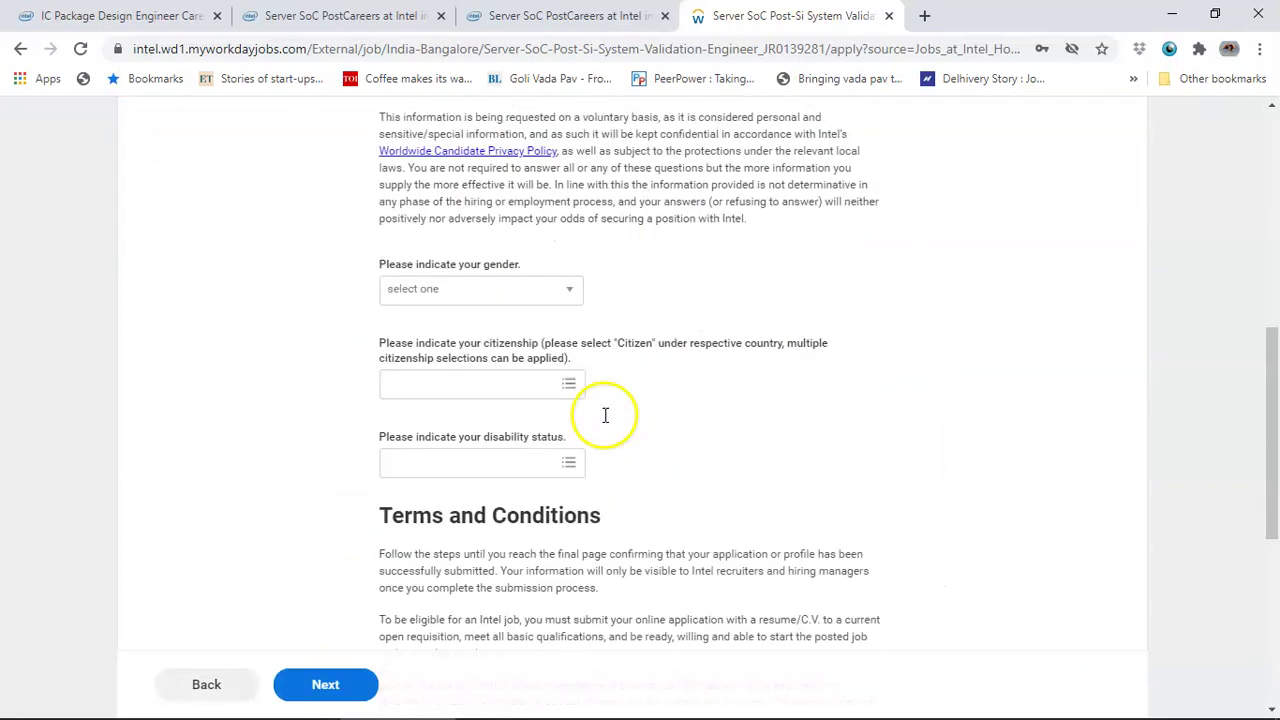
click(499, 270)
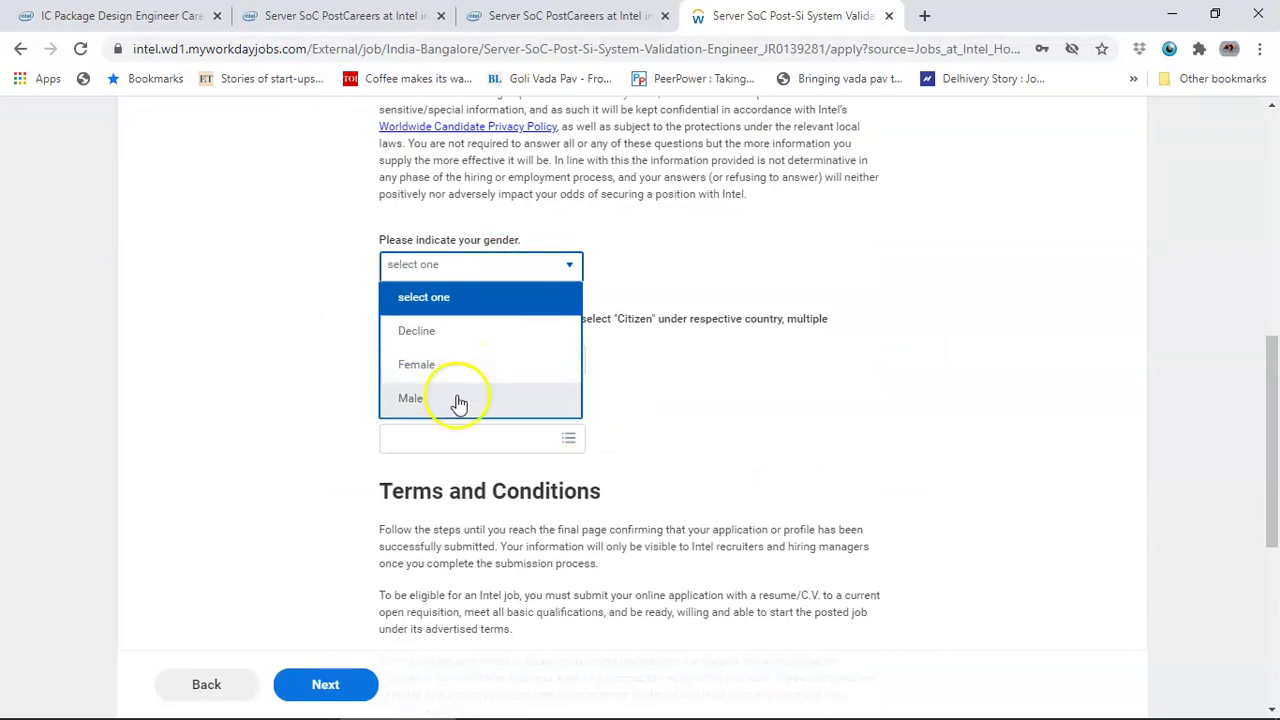
click(457, 398)
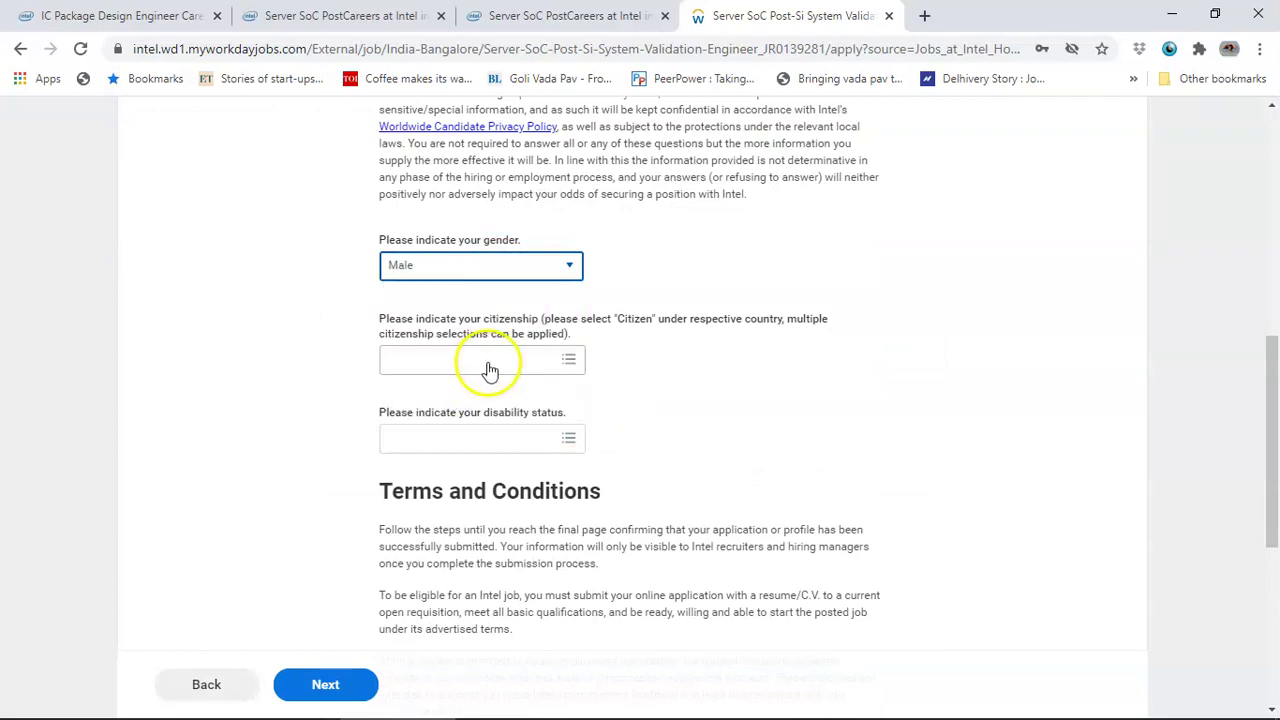
click(488, 366)
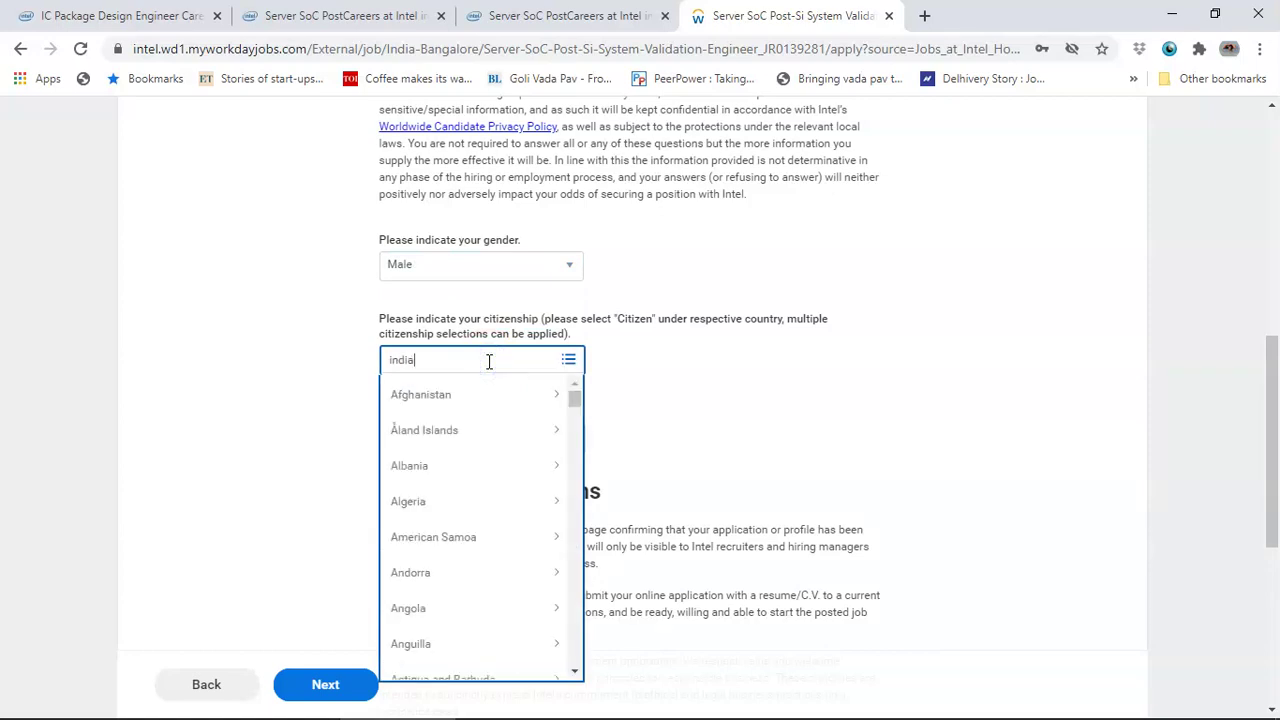
text(india)
key(Return)
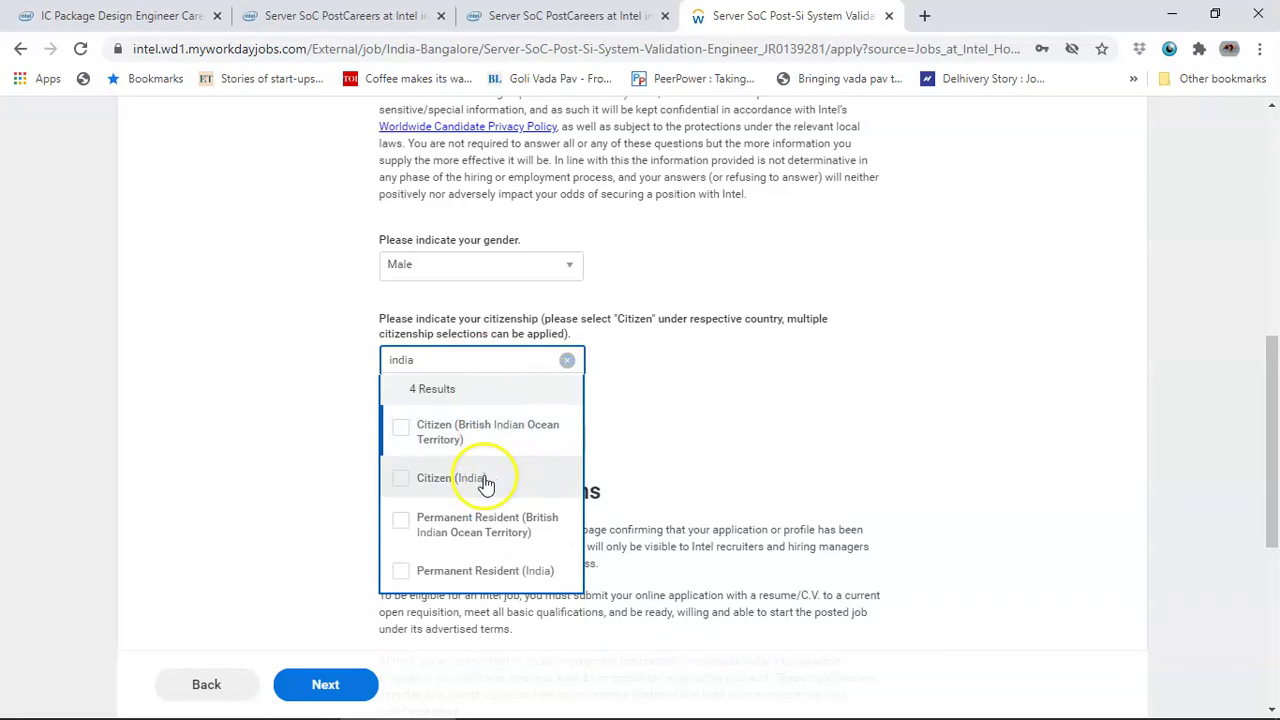
click(485, 481)
click(714, 381)
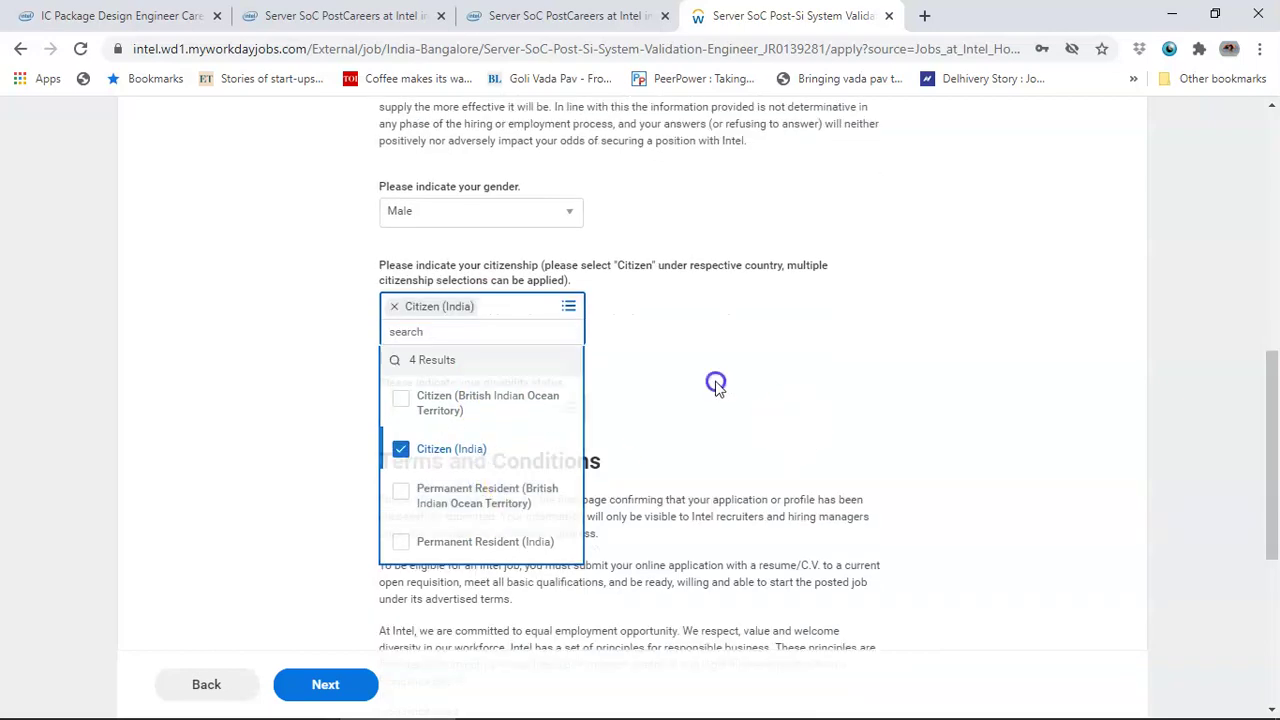
- Declare no disability (India), consent to the terms and conditions, and continue
click(512, 381)
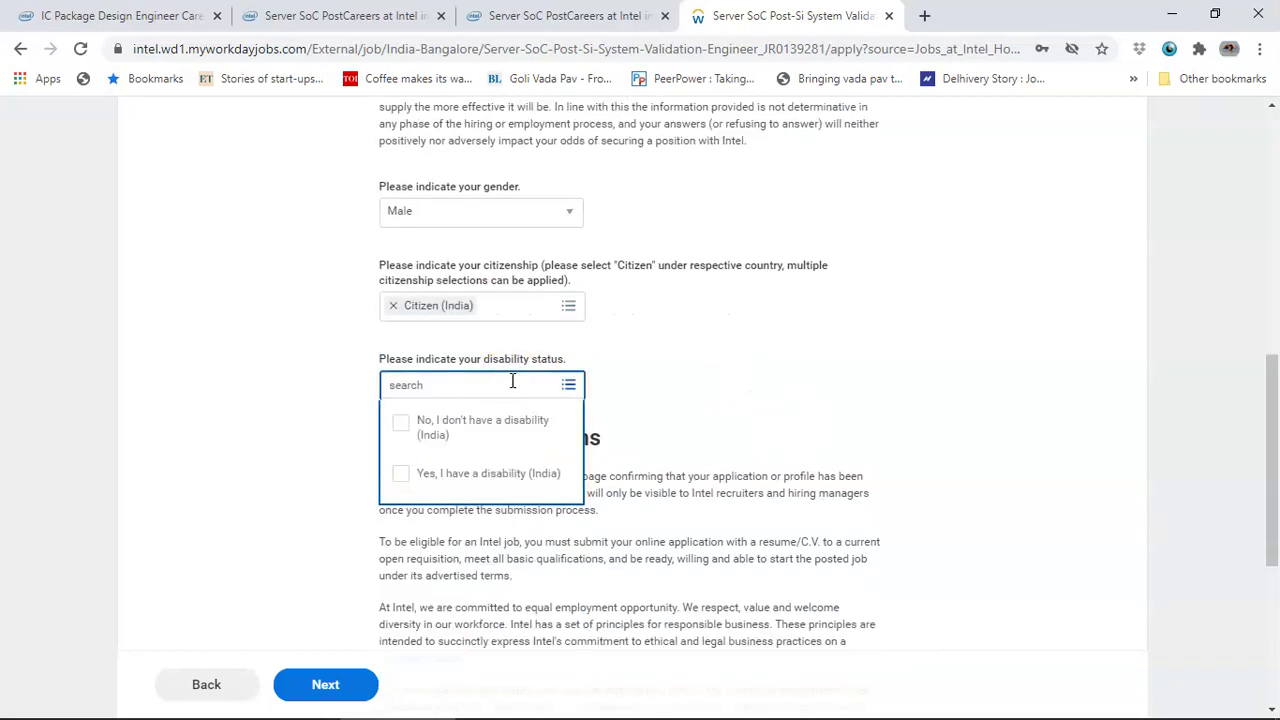
click(485, 427)
click(808, 350)
scroll(587, 405, down, 3)
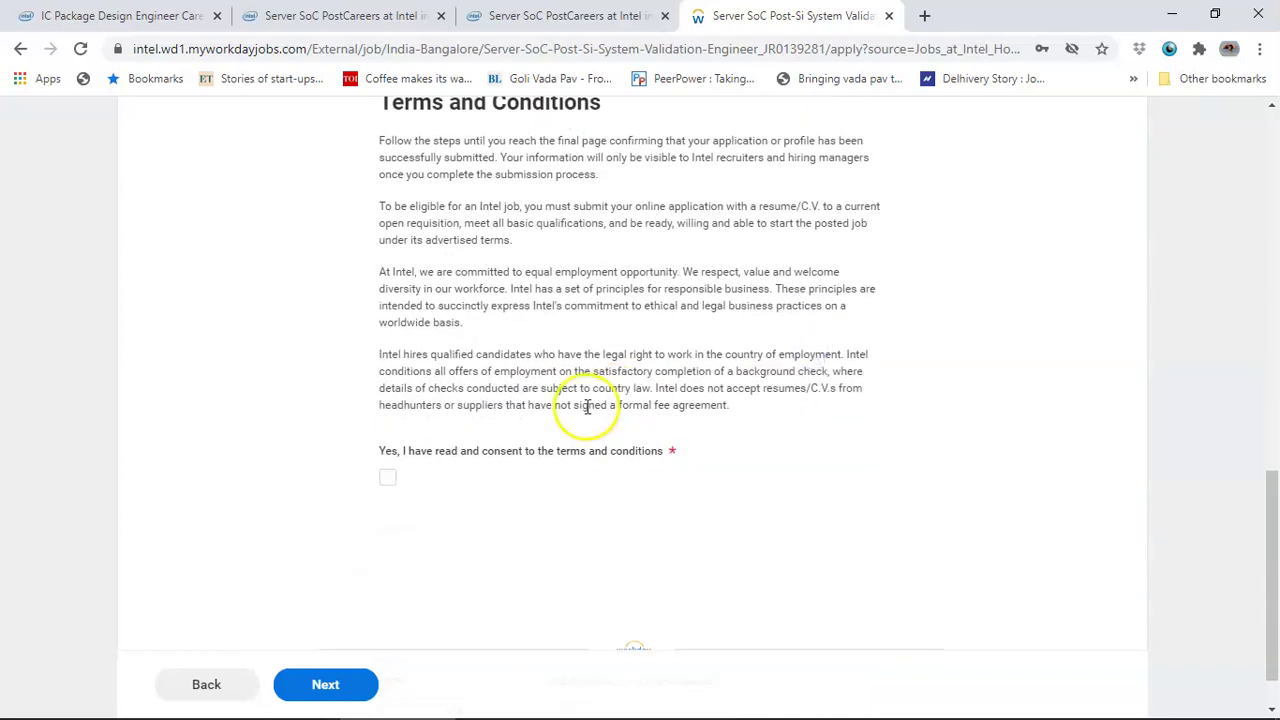
click(387, 477)
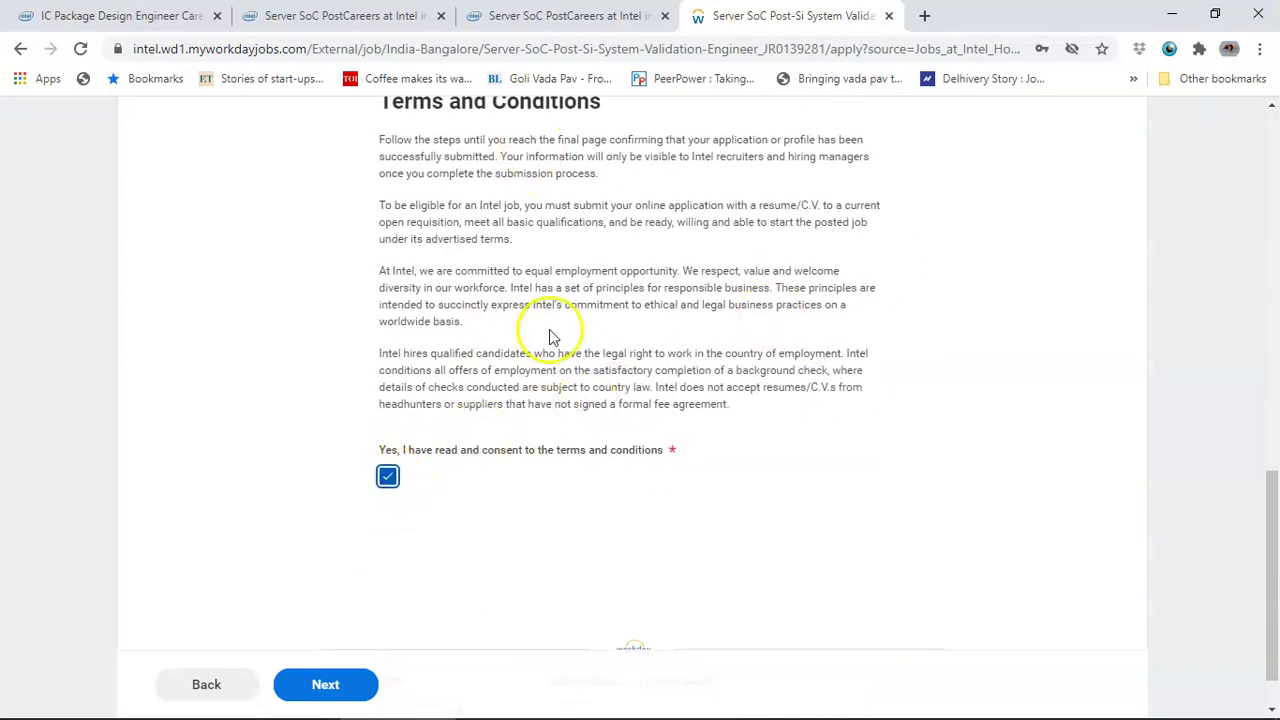
scroll(555, 337, down, 1)
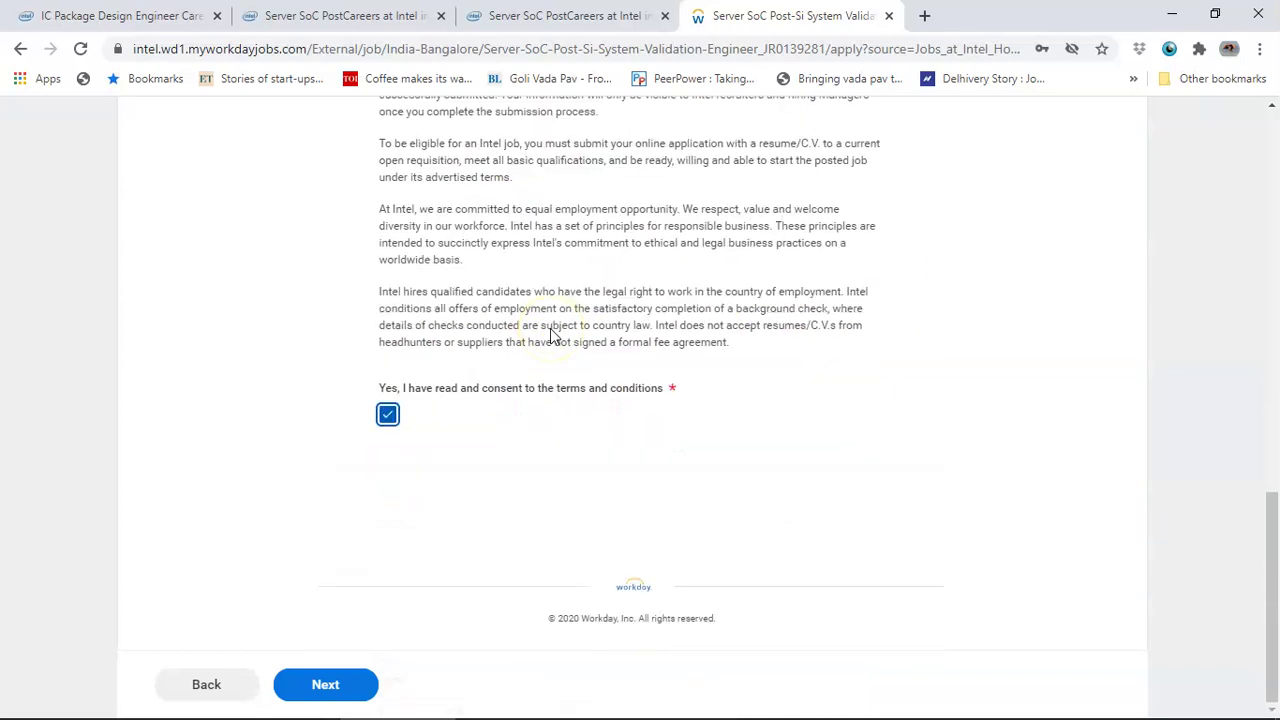
click(349, 684)
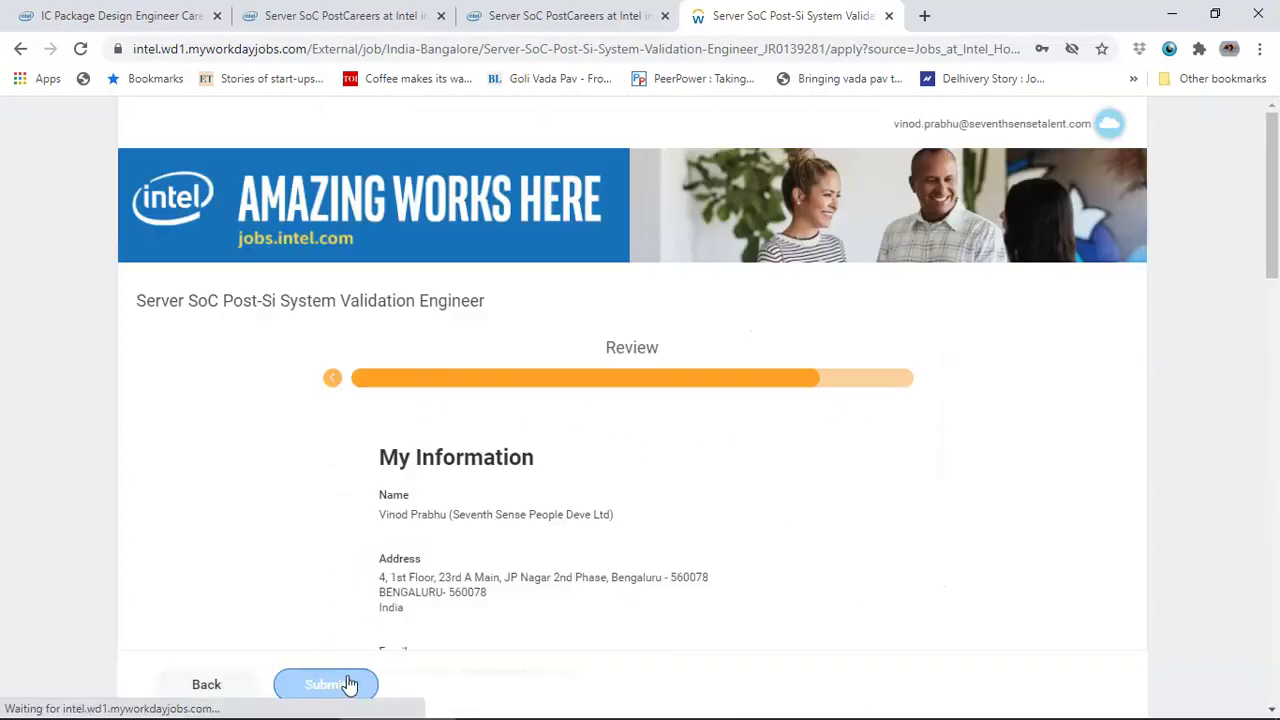
- Review the application summary down to the Resume/CV section and submit it
scroll(625, 460, down, 7)
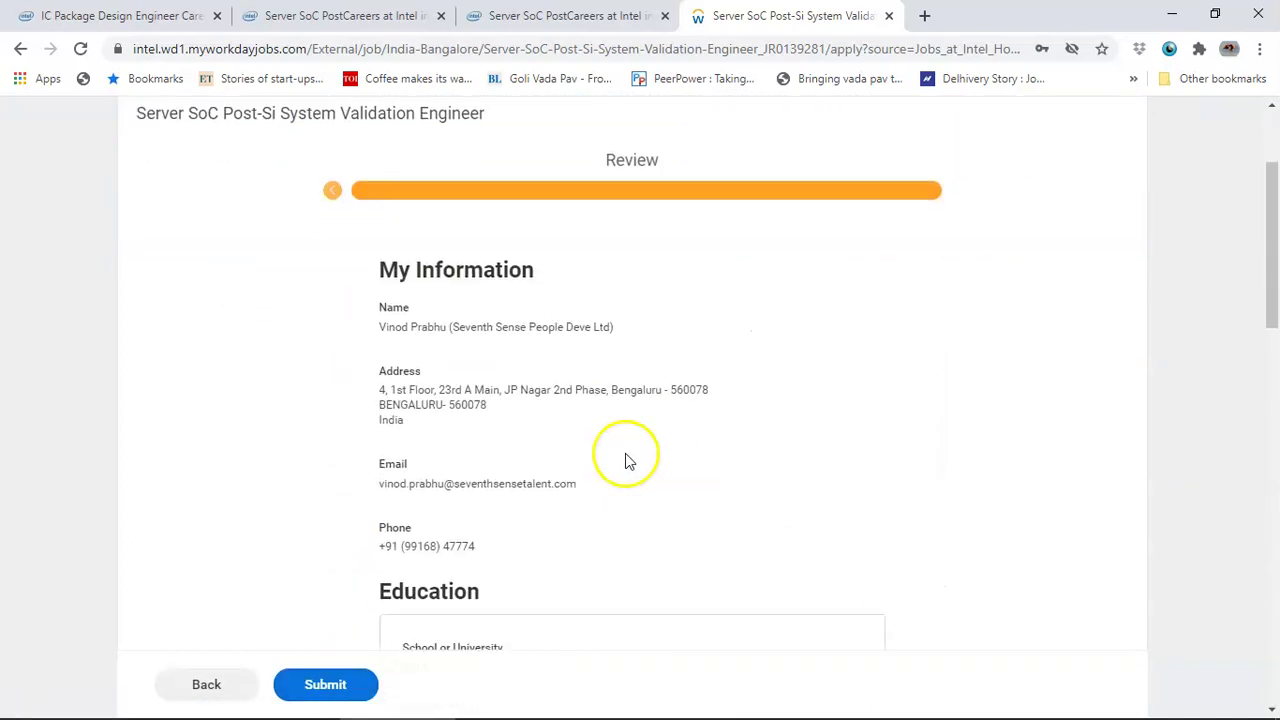
scroll(625, 460, up, 7)
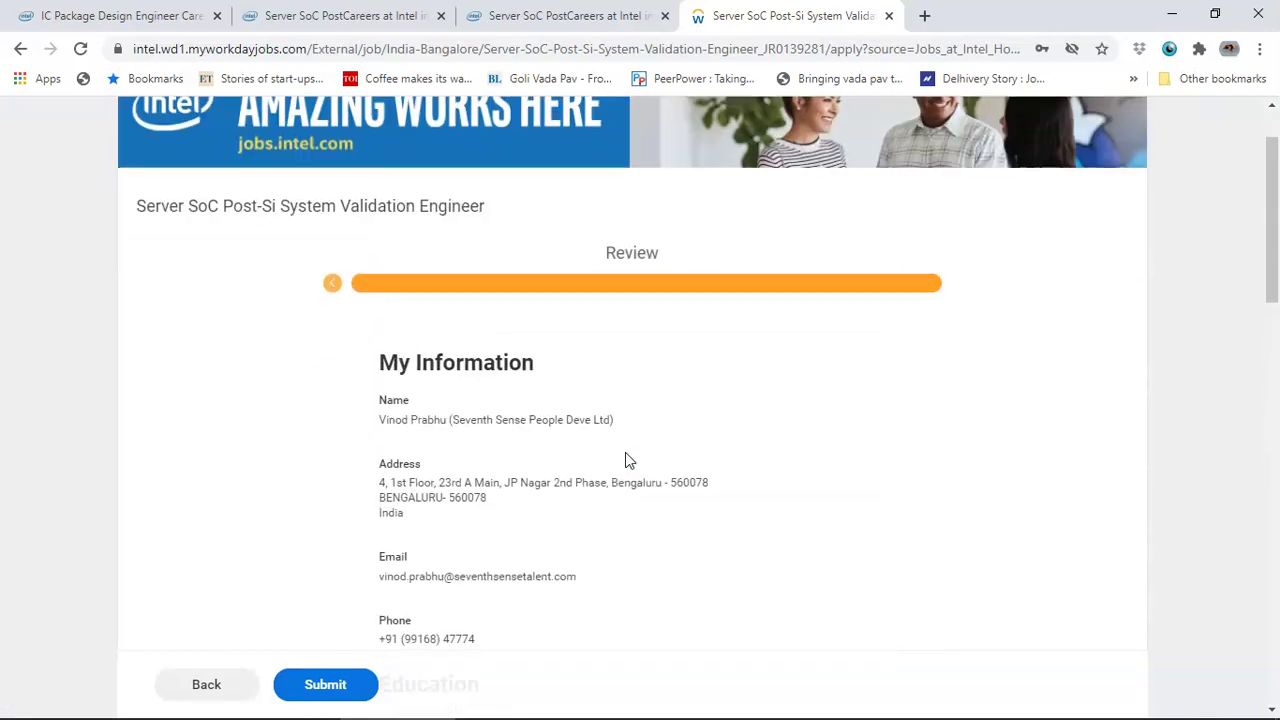
scroll(625, 460, down, 4)
scroll(625, 460, down, 4)
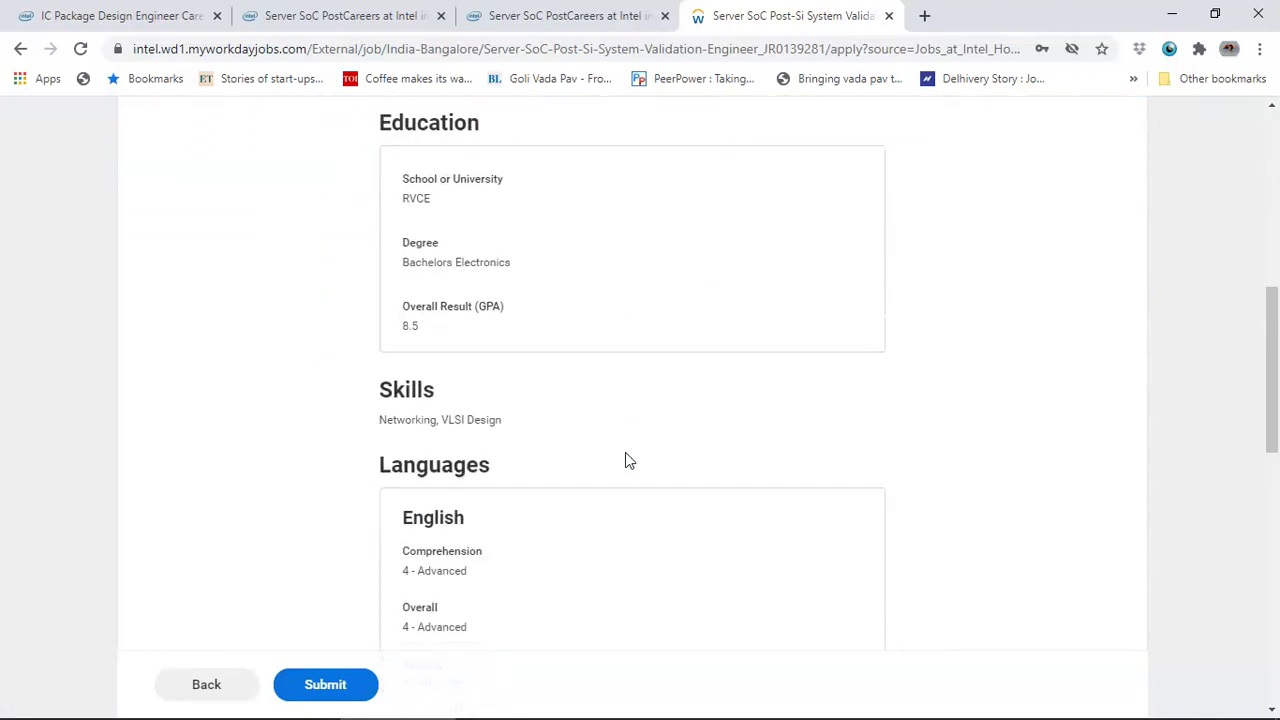
scroll(625, 460, down, 7)
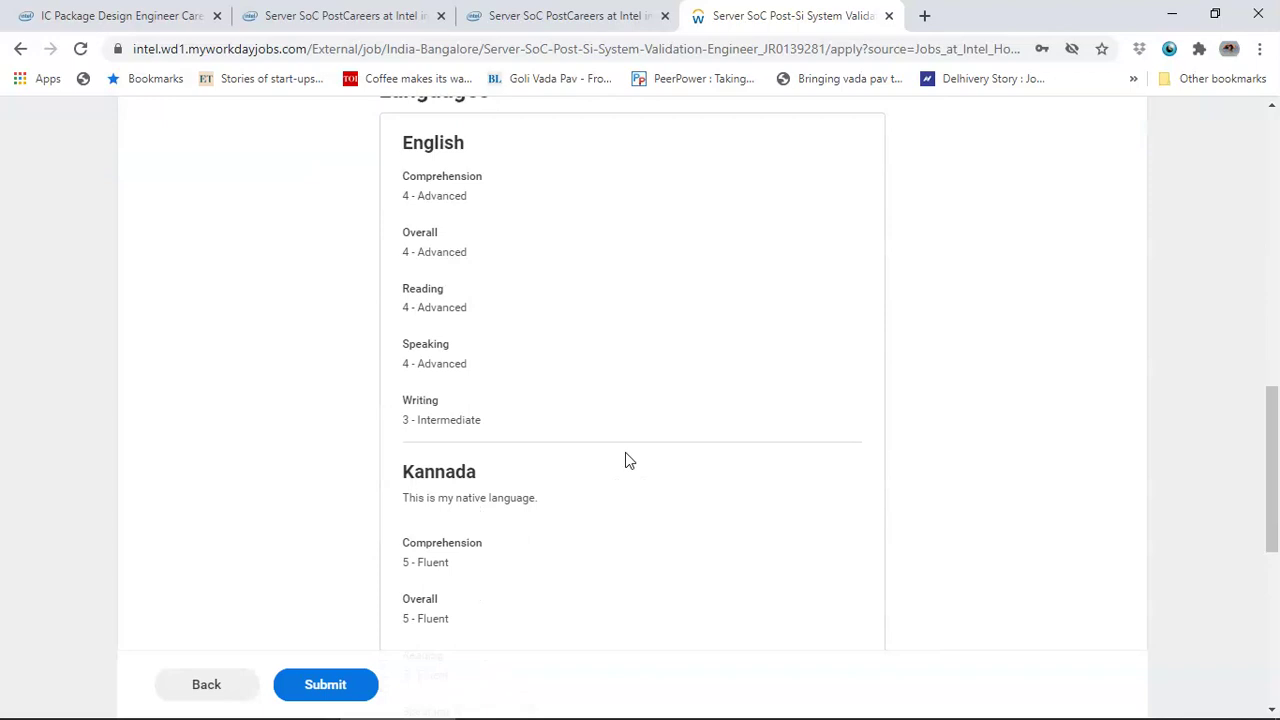
scroll(625, 460, down, 2)
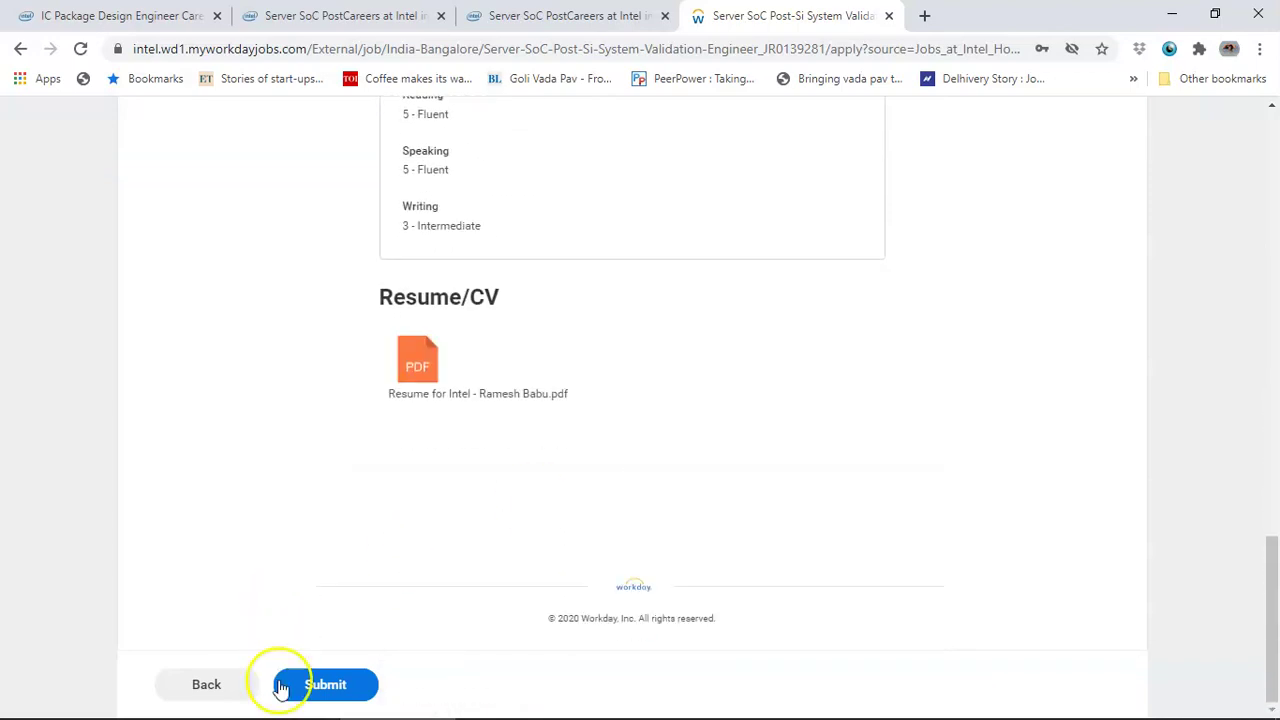
click(328, 690)
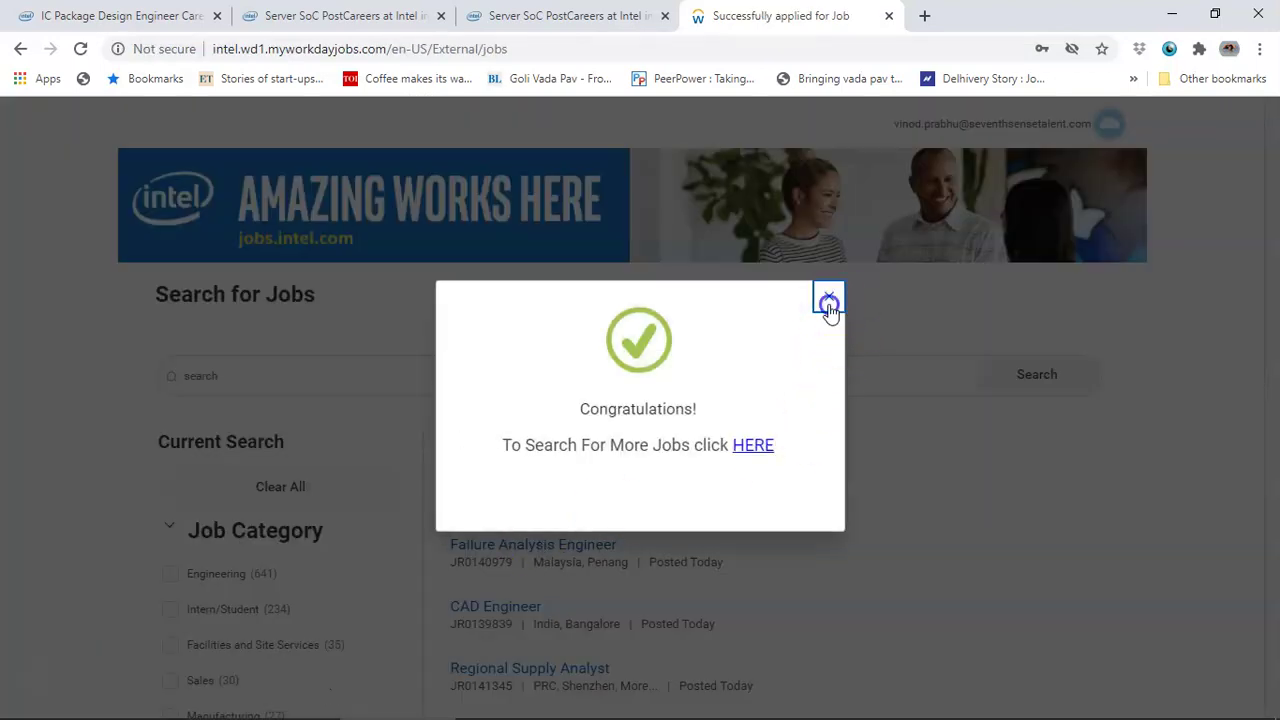
- Dismiss the Congratulations popup and click into the job search page
click(831, 305)
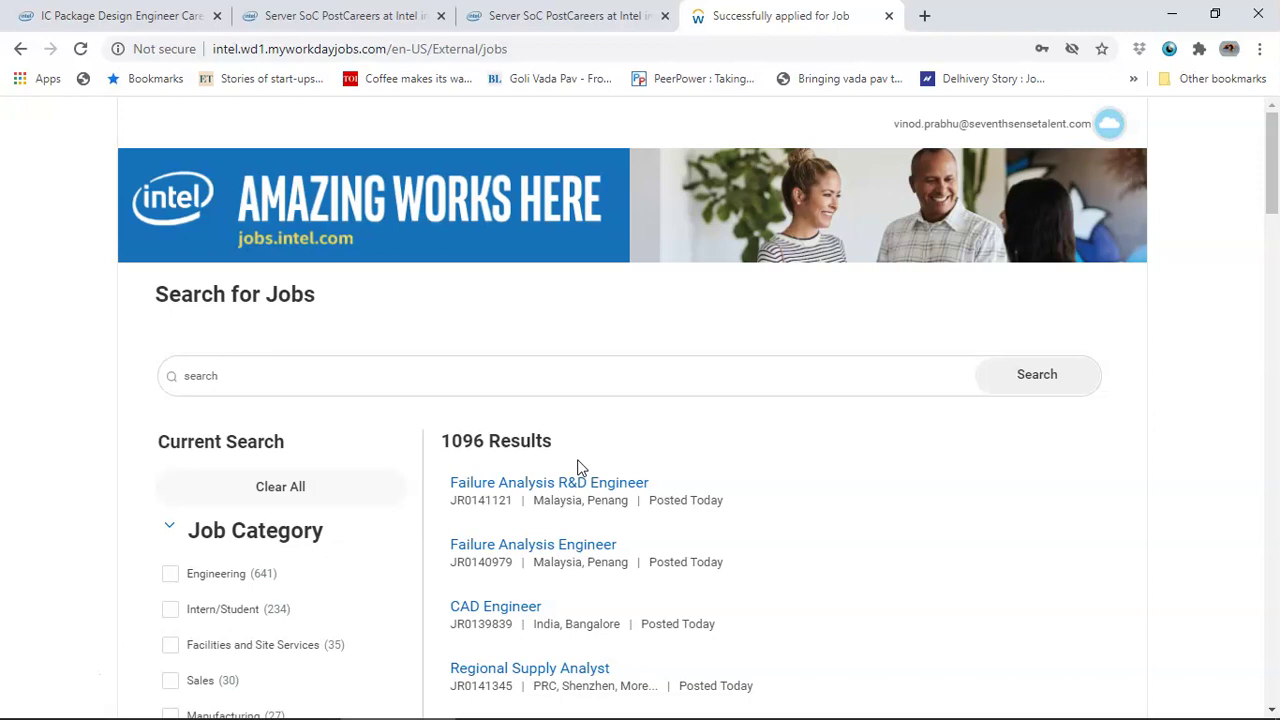
click(574, 468)
click(594, 423)
- Switch to the first tab, scroll to Qualifications, and select the degree-and-experience sentence
key(ctrl+1)
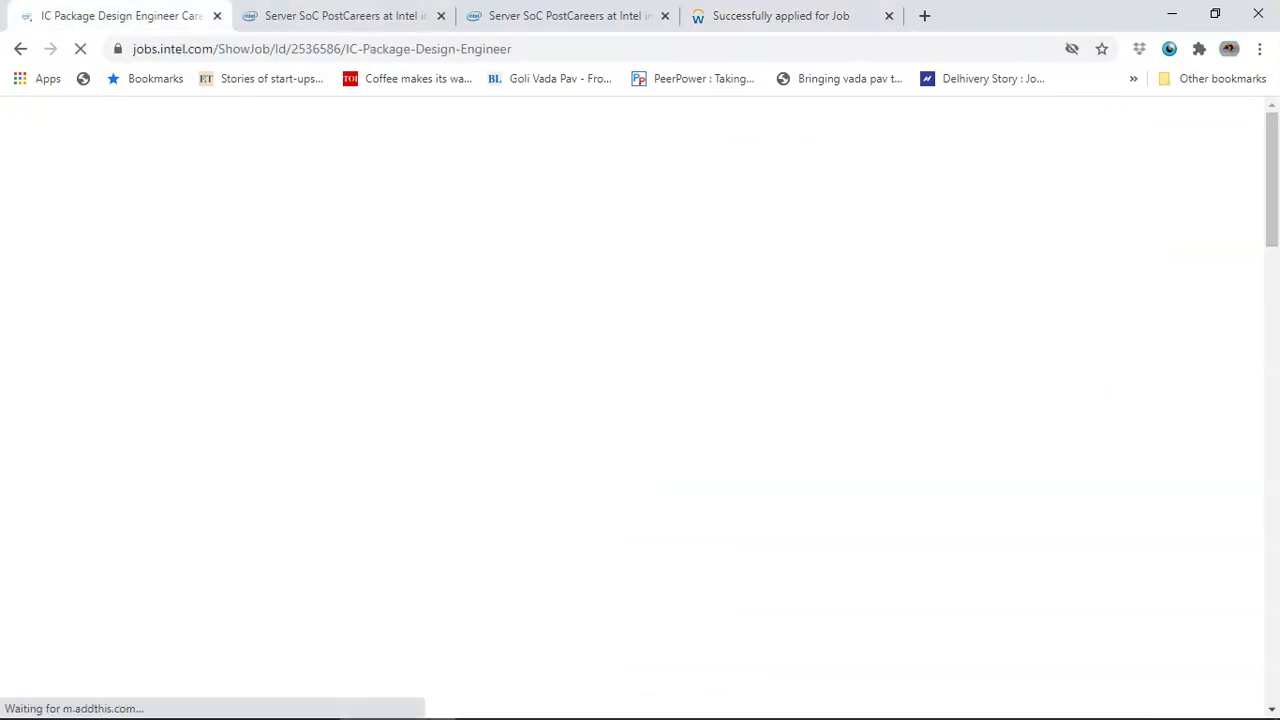
click(222, 226)
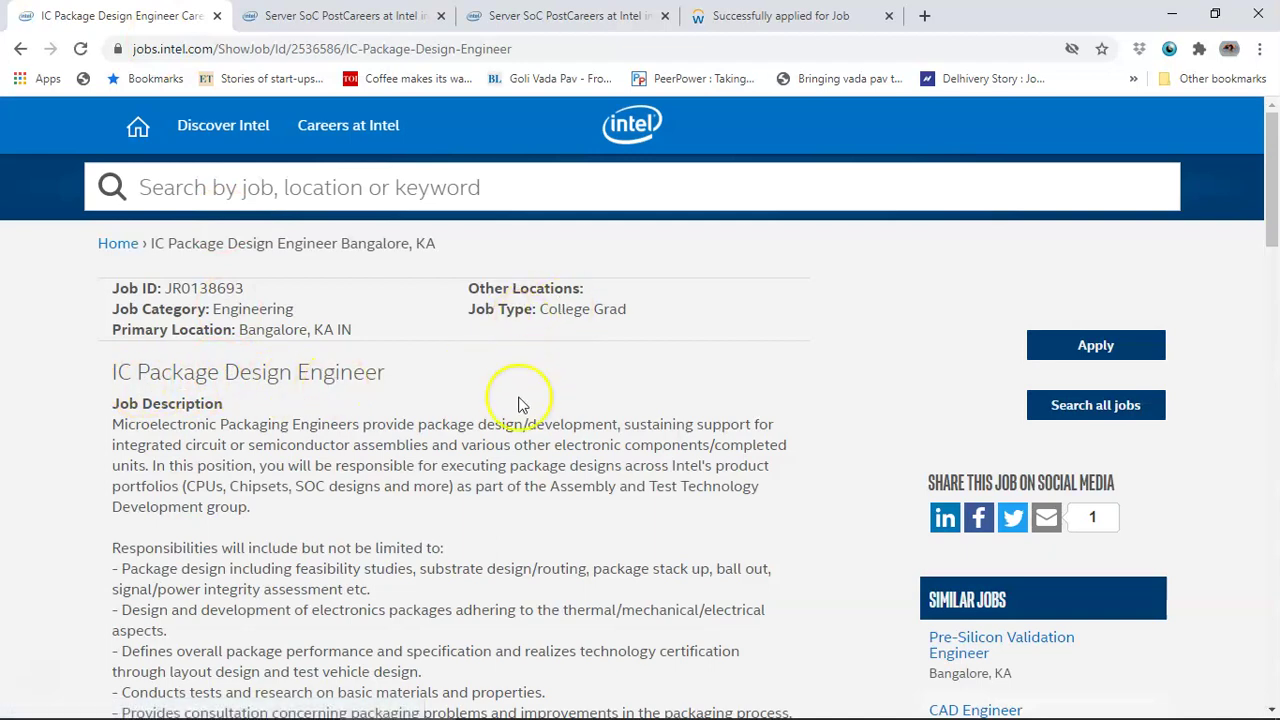
scroll(510, 400, down, 2)
scroll(518, 404, down, 2)
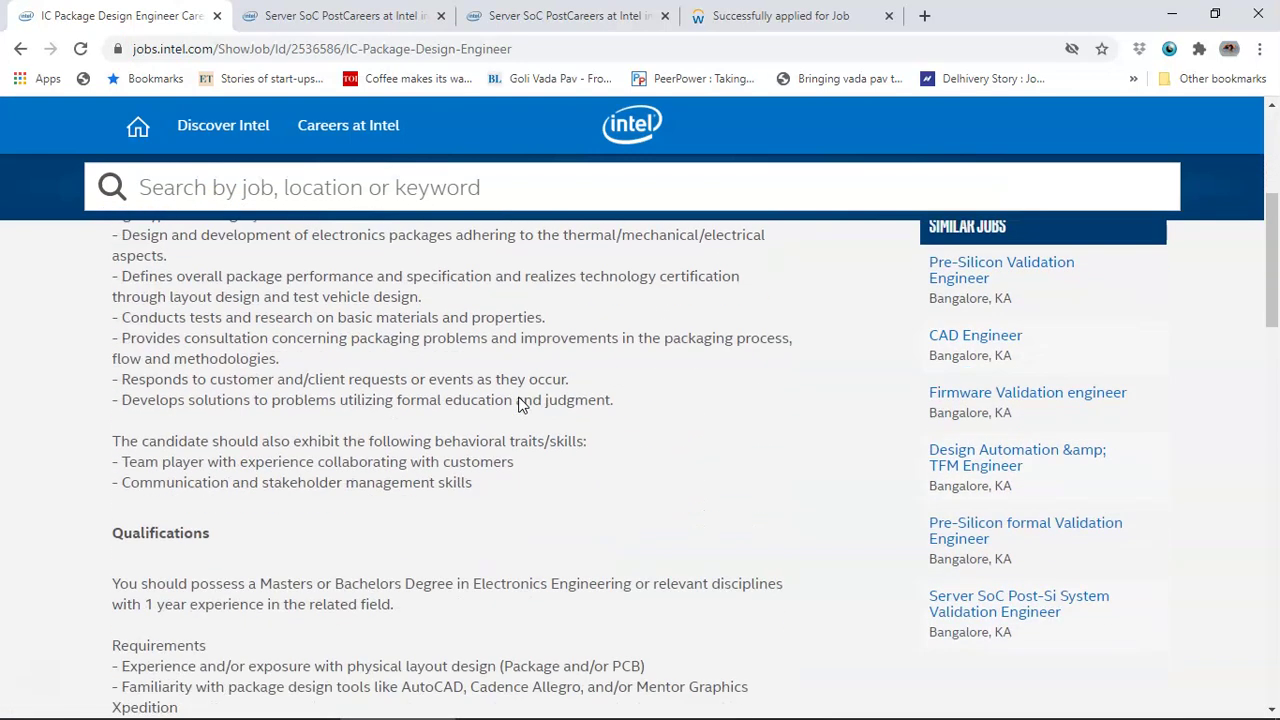
scroll(518, 404, up, 4)
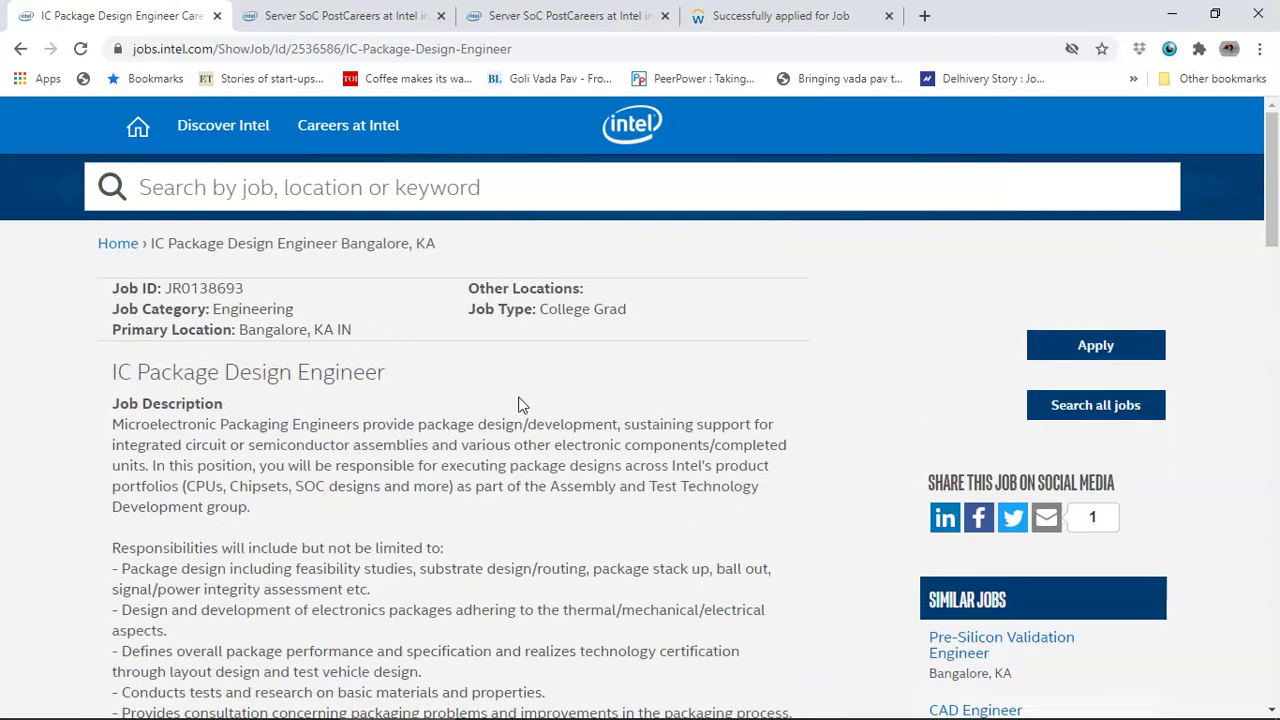
scroll(220, 392, down, 5)
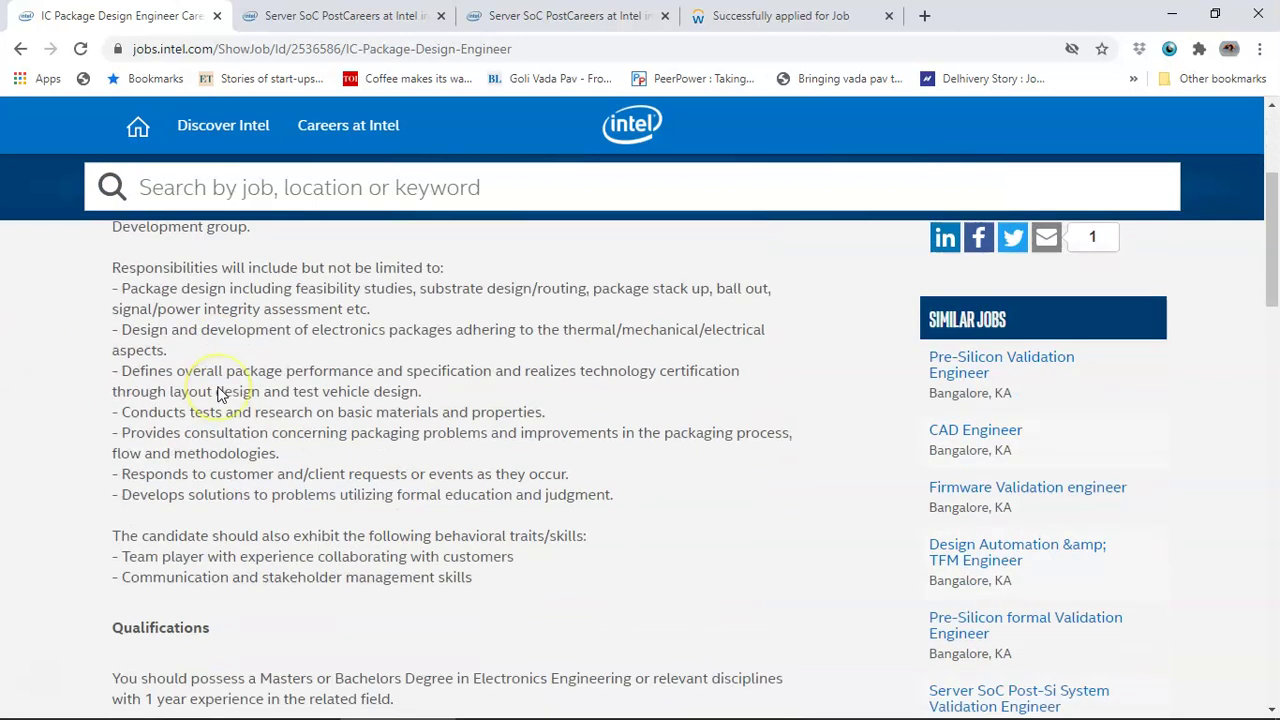
drag(113, 492, 408, 520)
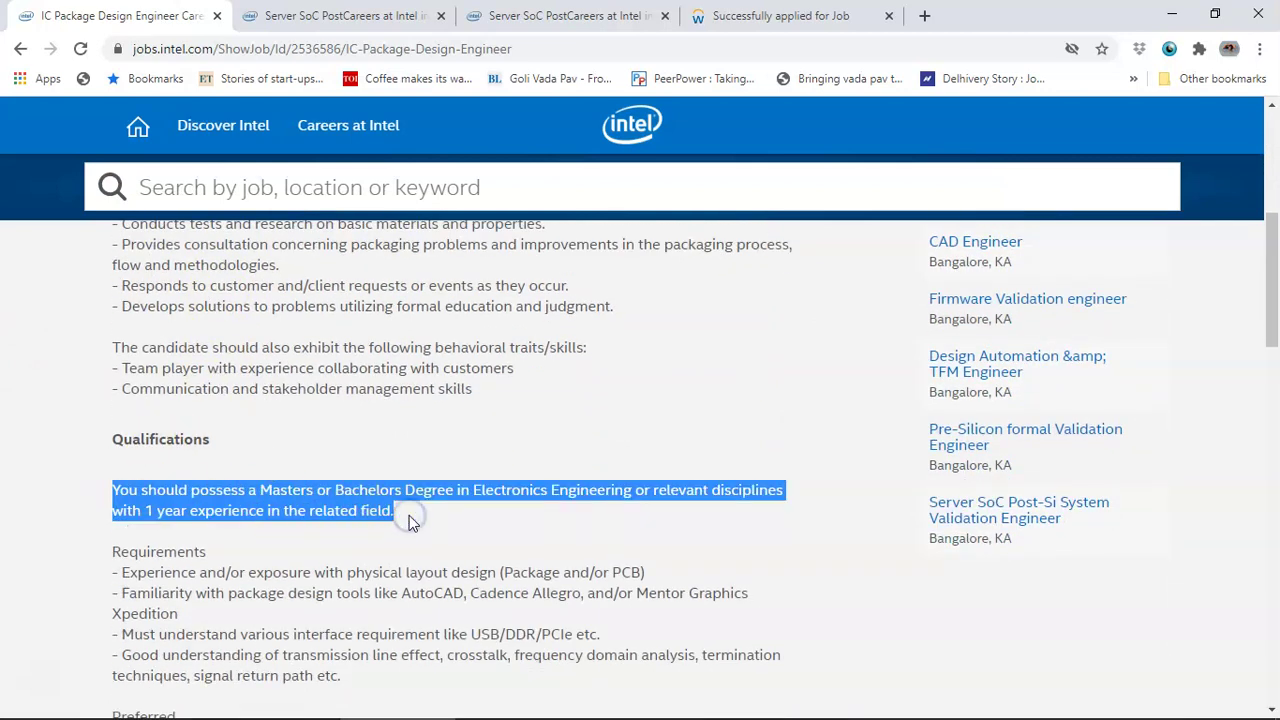